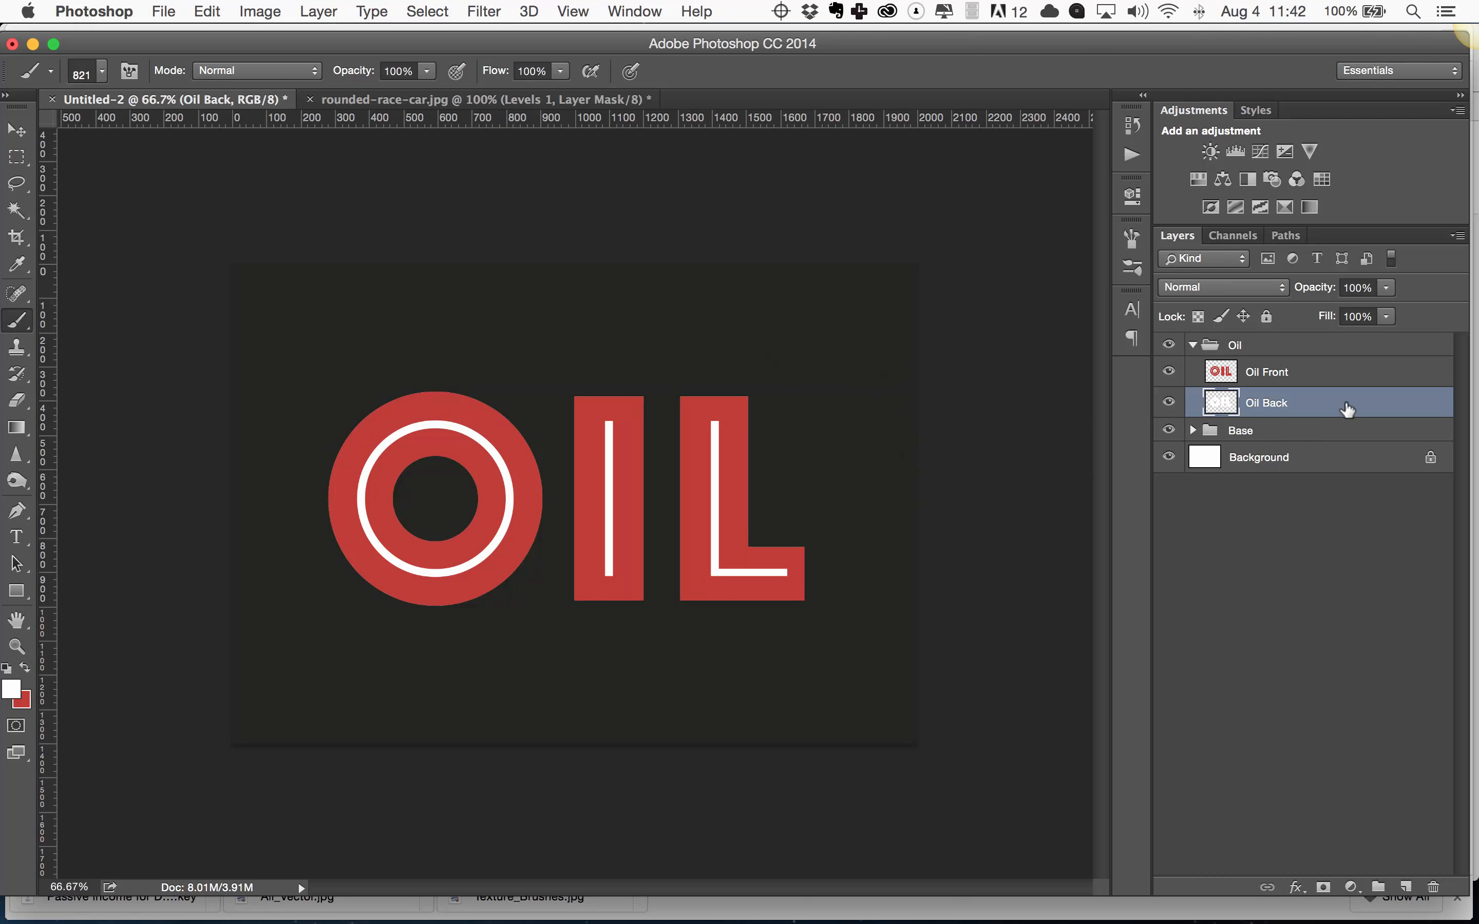
# Add a layer mask to the Oil Front layer and stamp black speckles over the letters with the 821 px texture brush.
pyautogui.click(1266, 372)
pyautogui.click(541, 423)
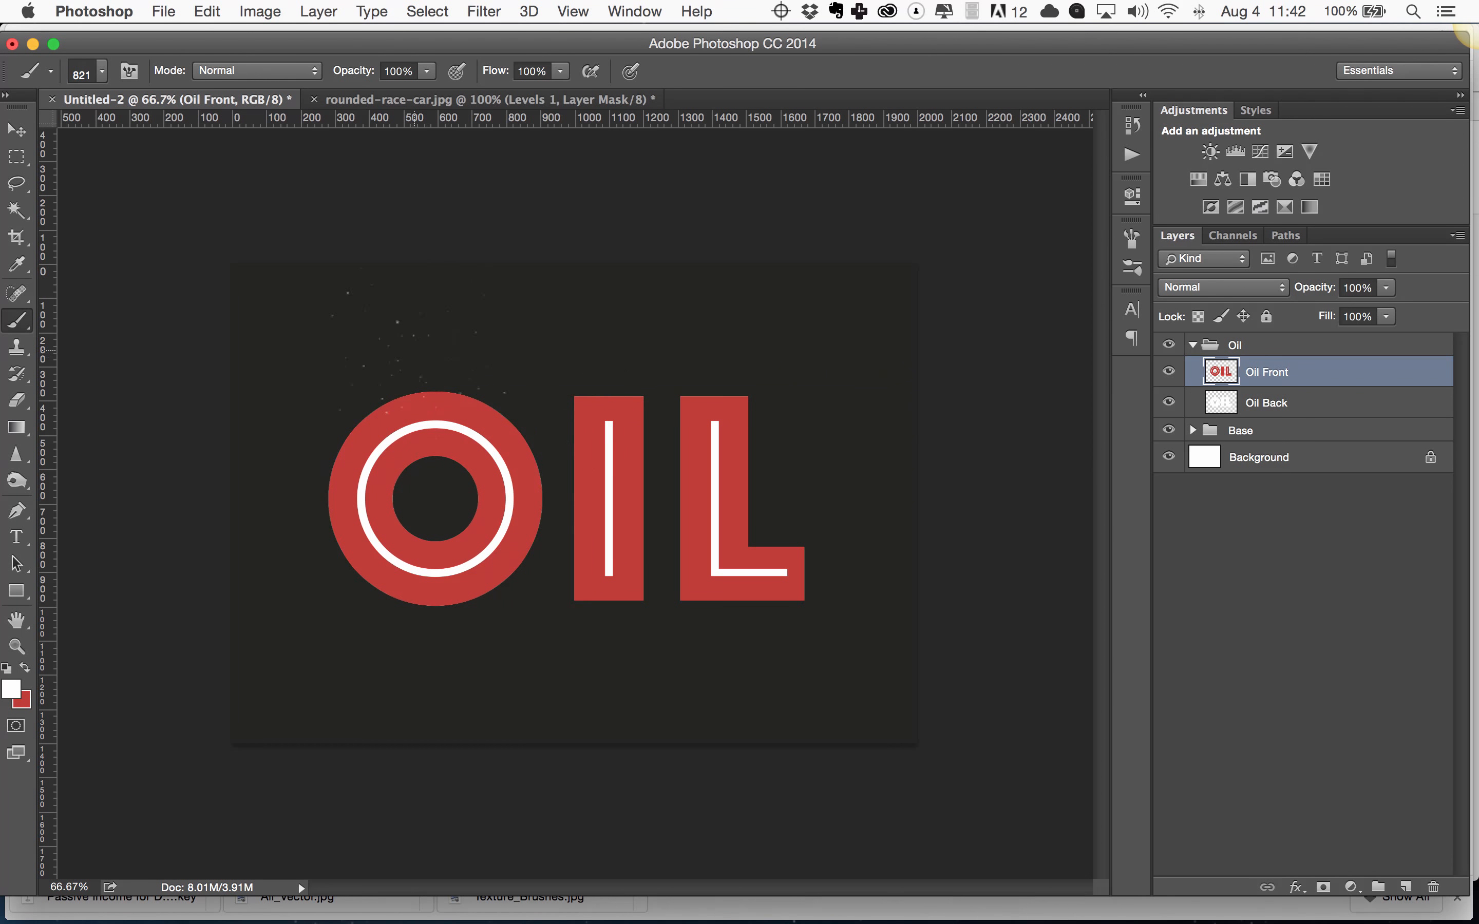
pyautogui.press('super+z')
pyautogui.press('super+equal')
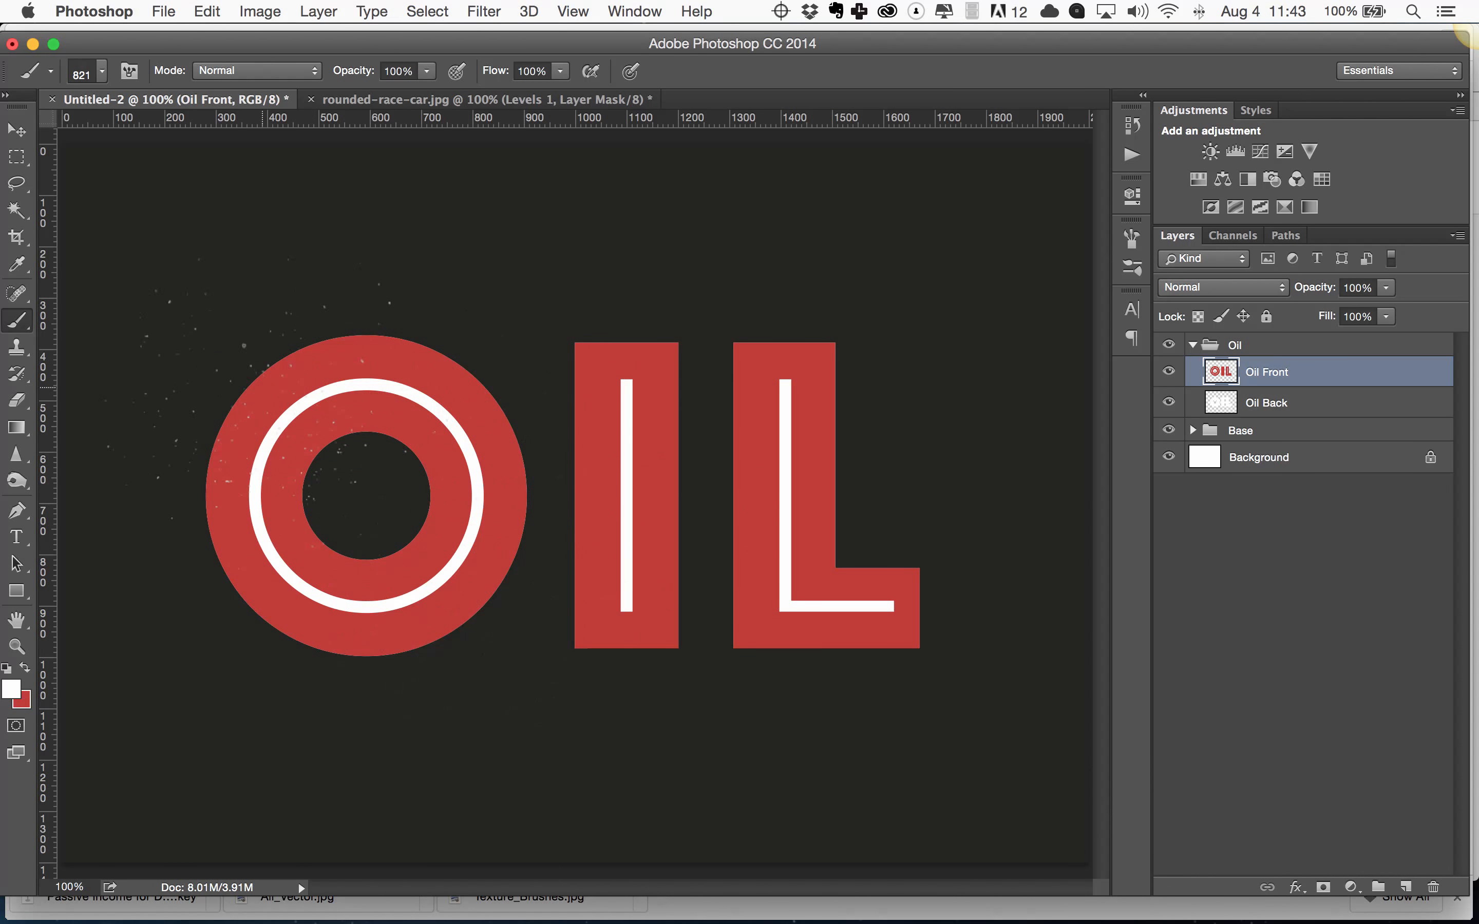
pyautogui.click(1323, 888)
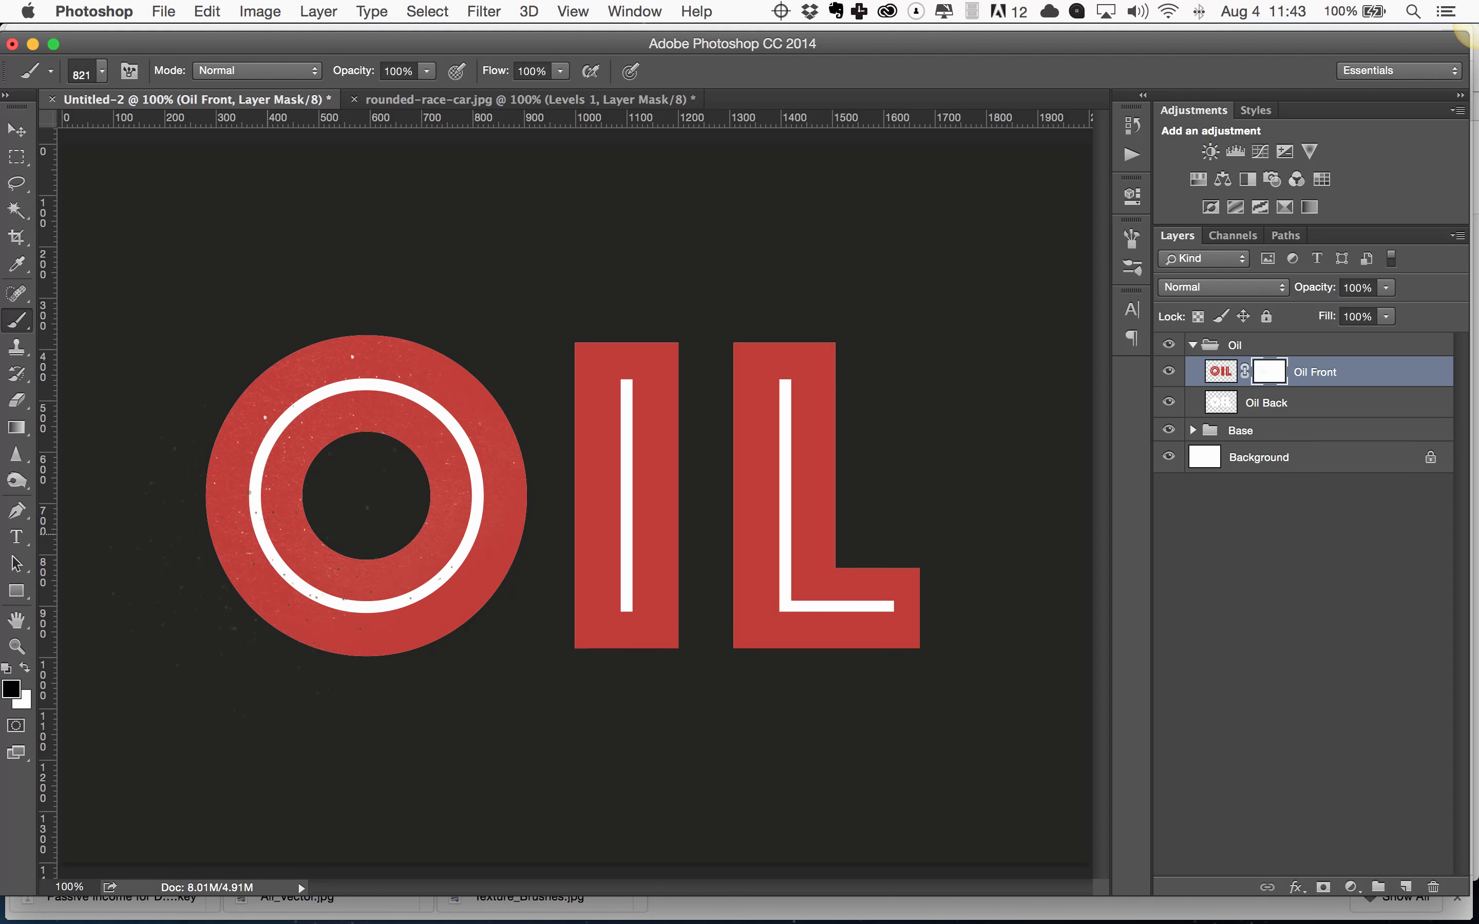
pyautogui.click(267, 534)
pyautogui.click(653, 436)
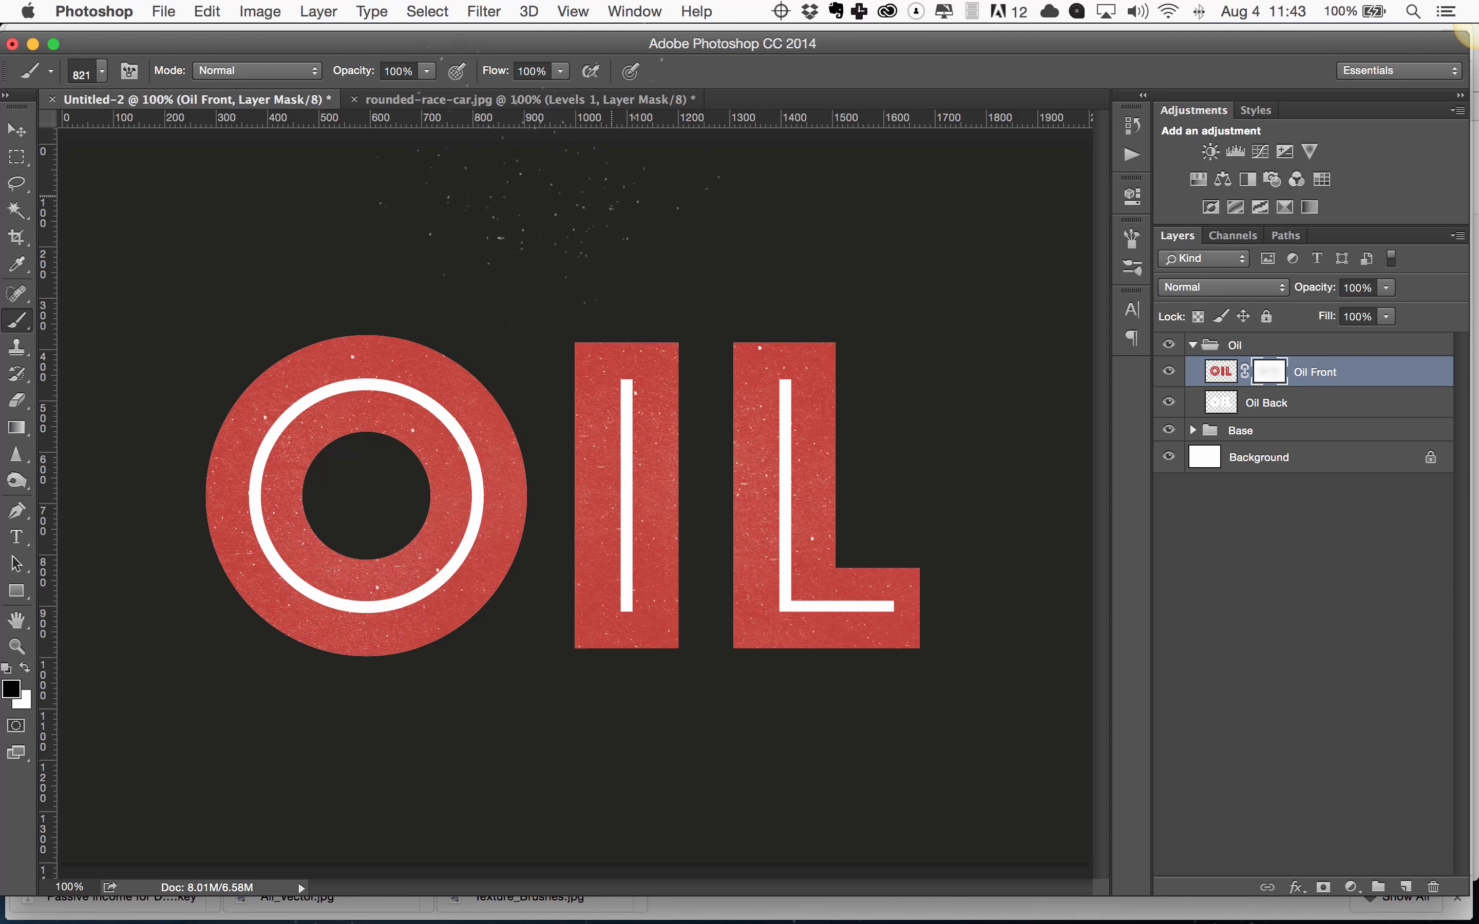
# Stamp more worn texture over the red letters on the Oil Front mask with the 837 px brush.
pyautogui.click(104, 73)
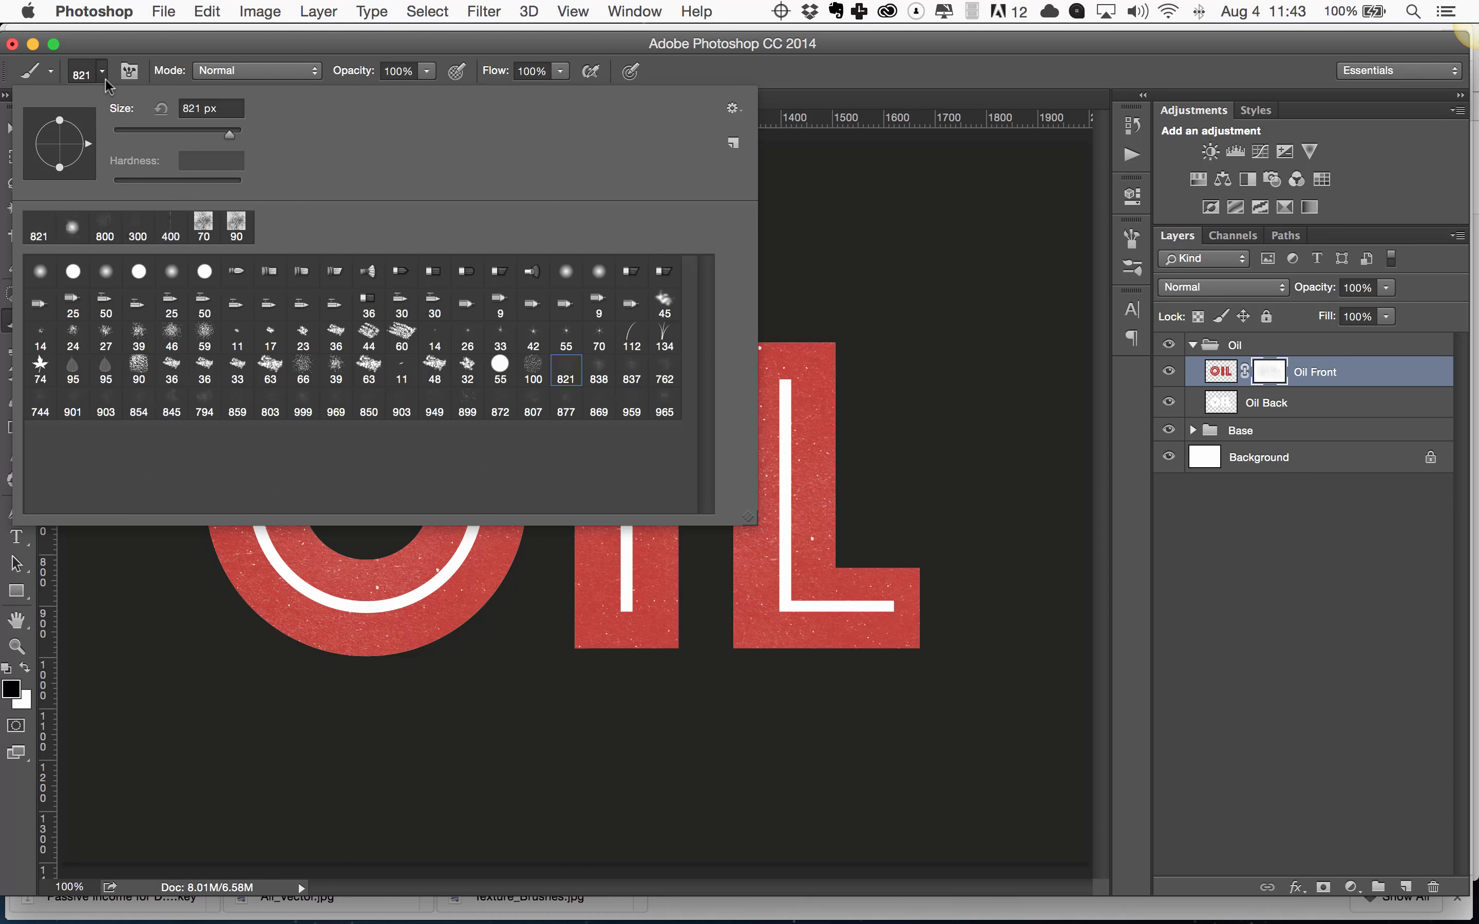
pyautogui.click(633, 371)
pyautogui.press('Return')
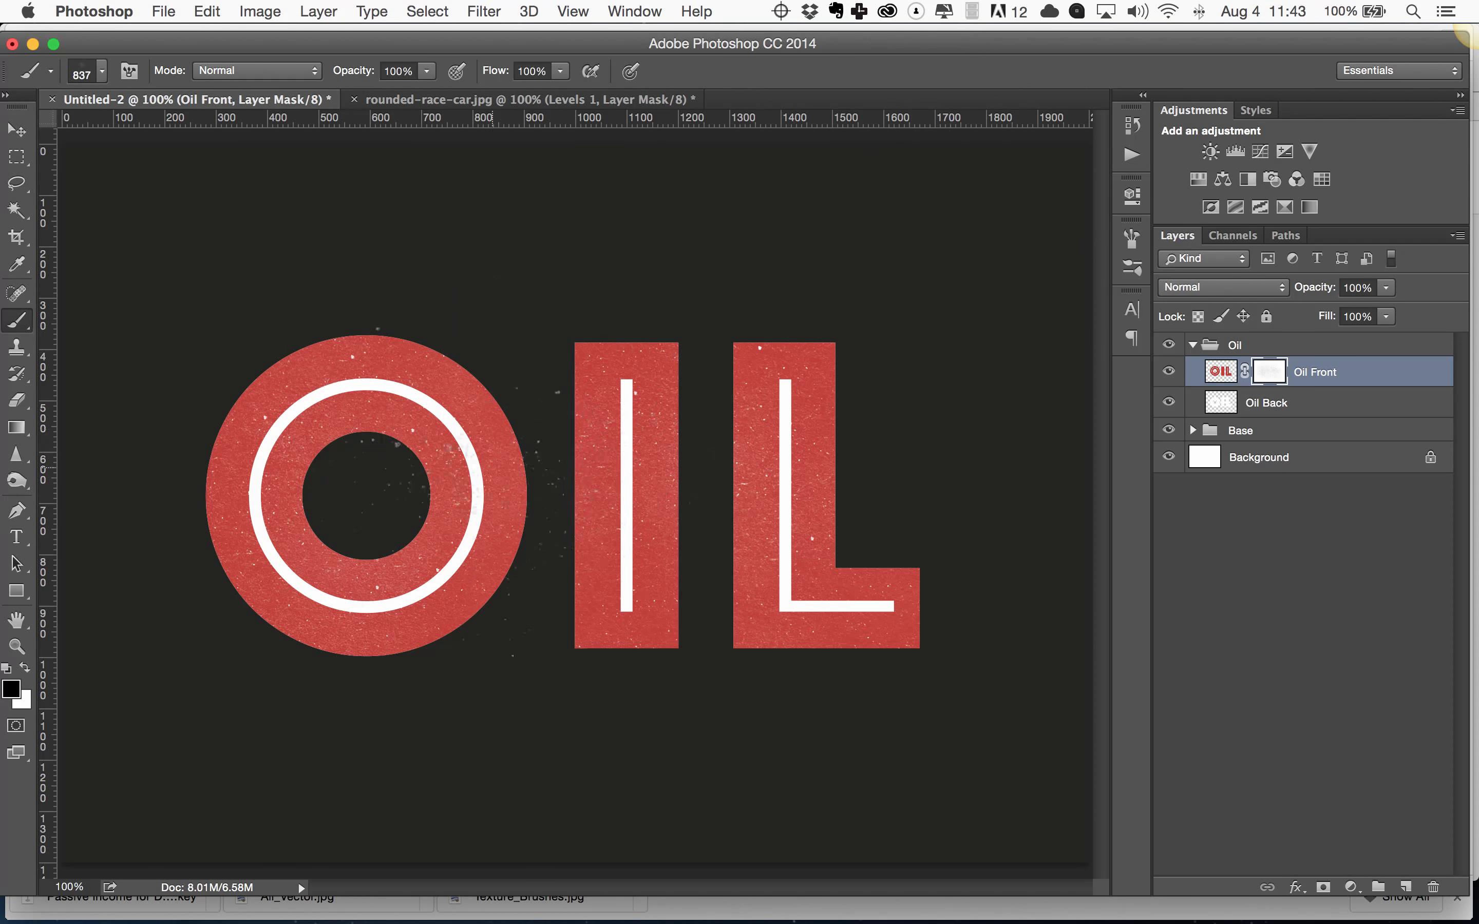
pyautogui.click(484, 476)
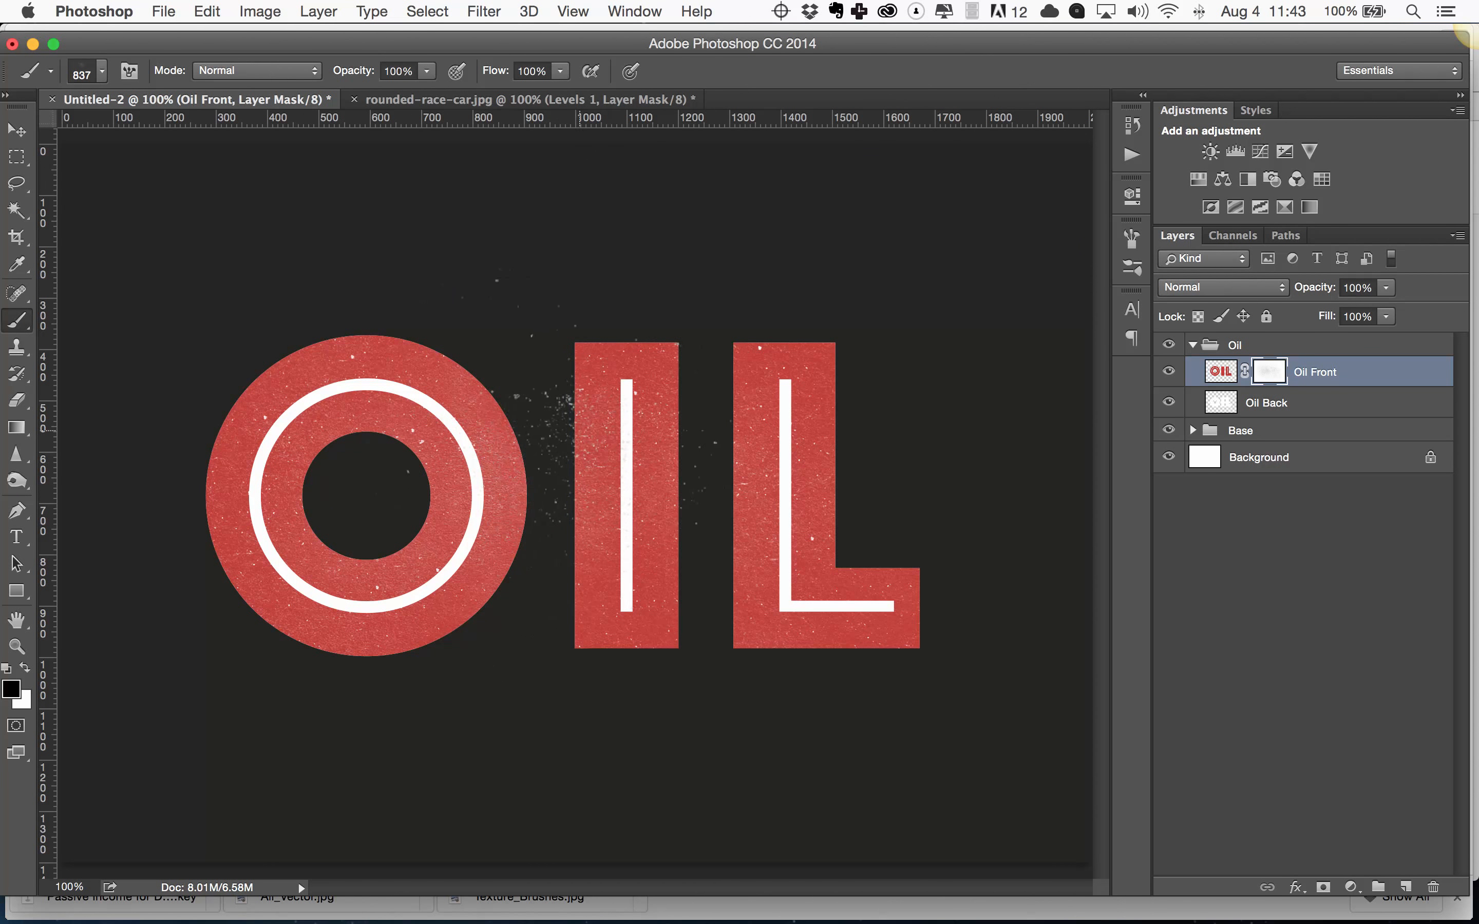
pyautogui.click(586, 431)
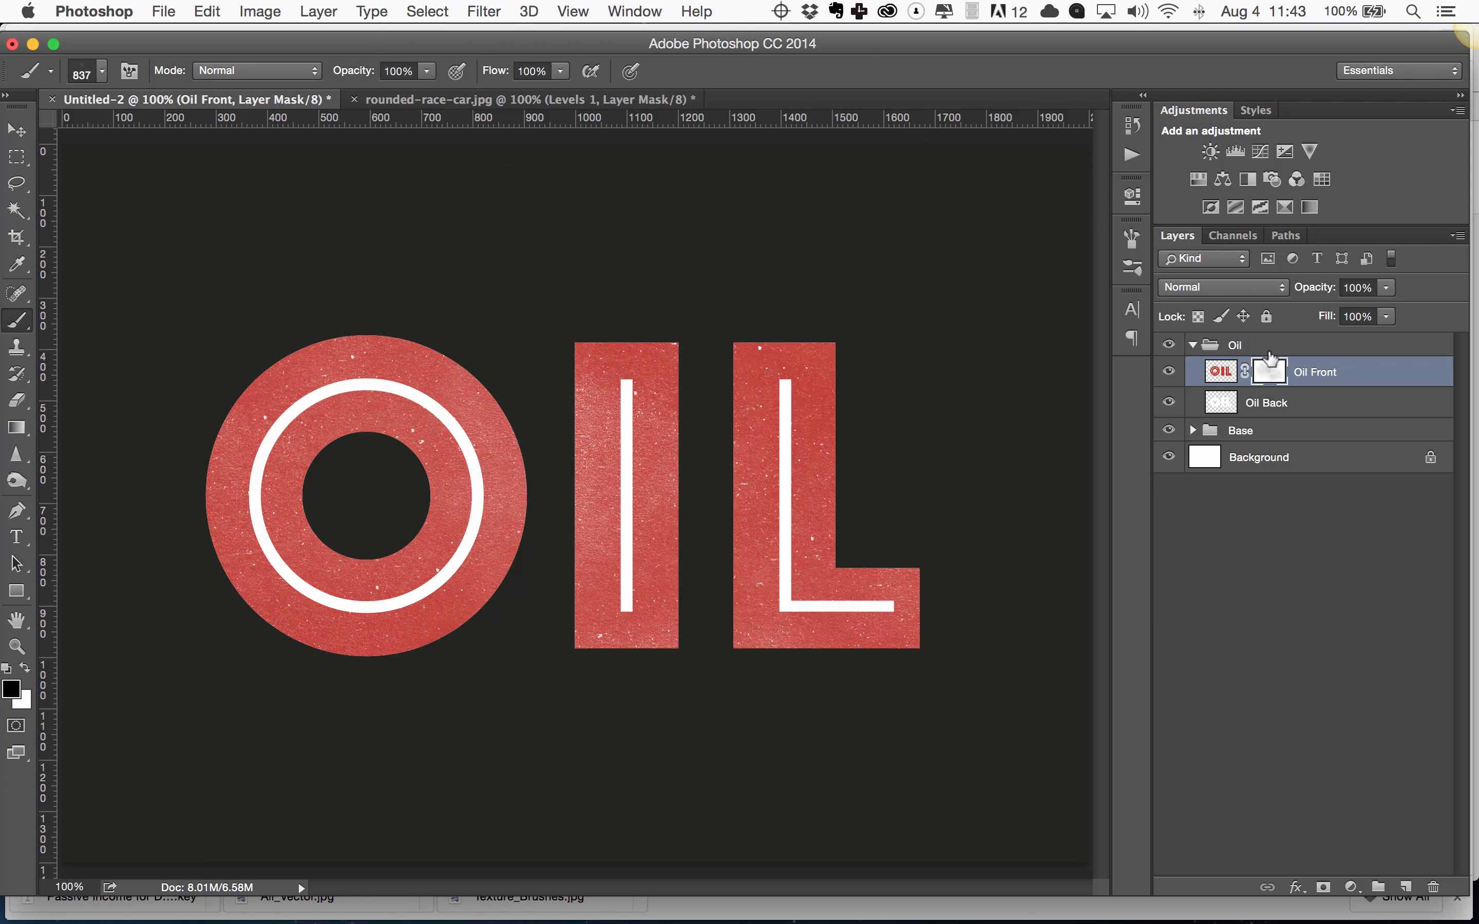
# Add a layer mask to the Oil Back layer and stamp the 837 px texture brush in black over the letters.
pyautogui.click(1316, 410)
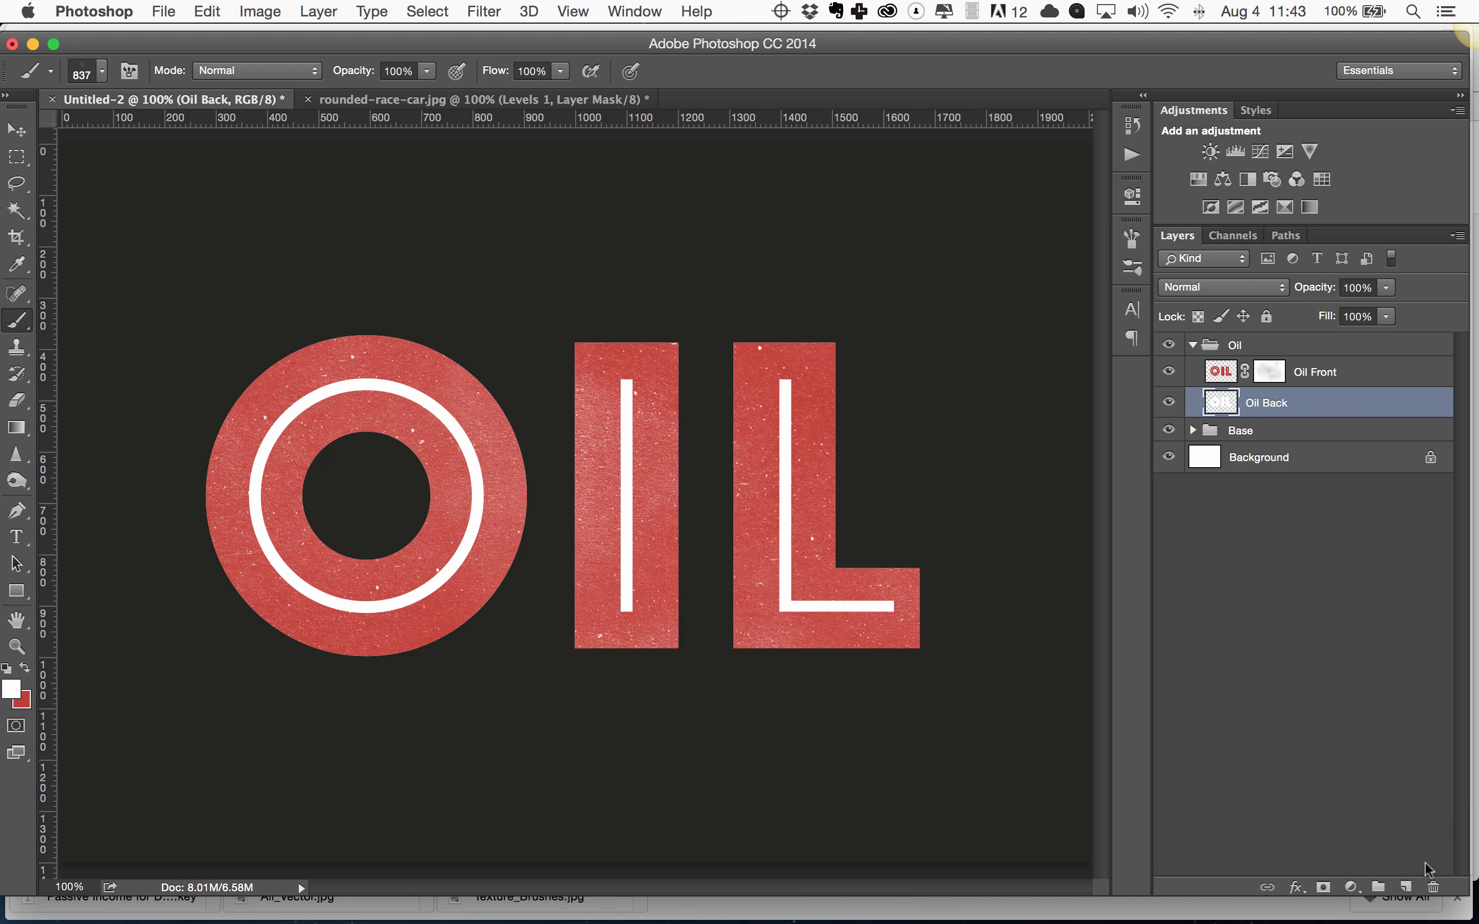
pyautogui.click(1324, 889)
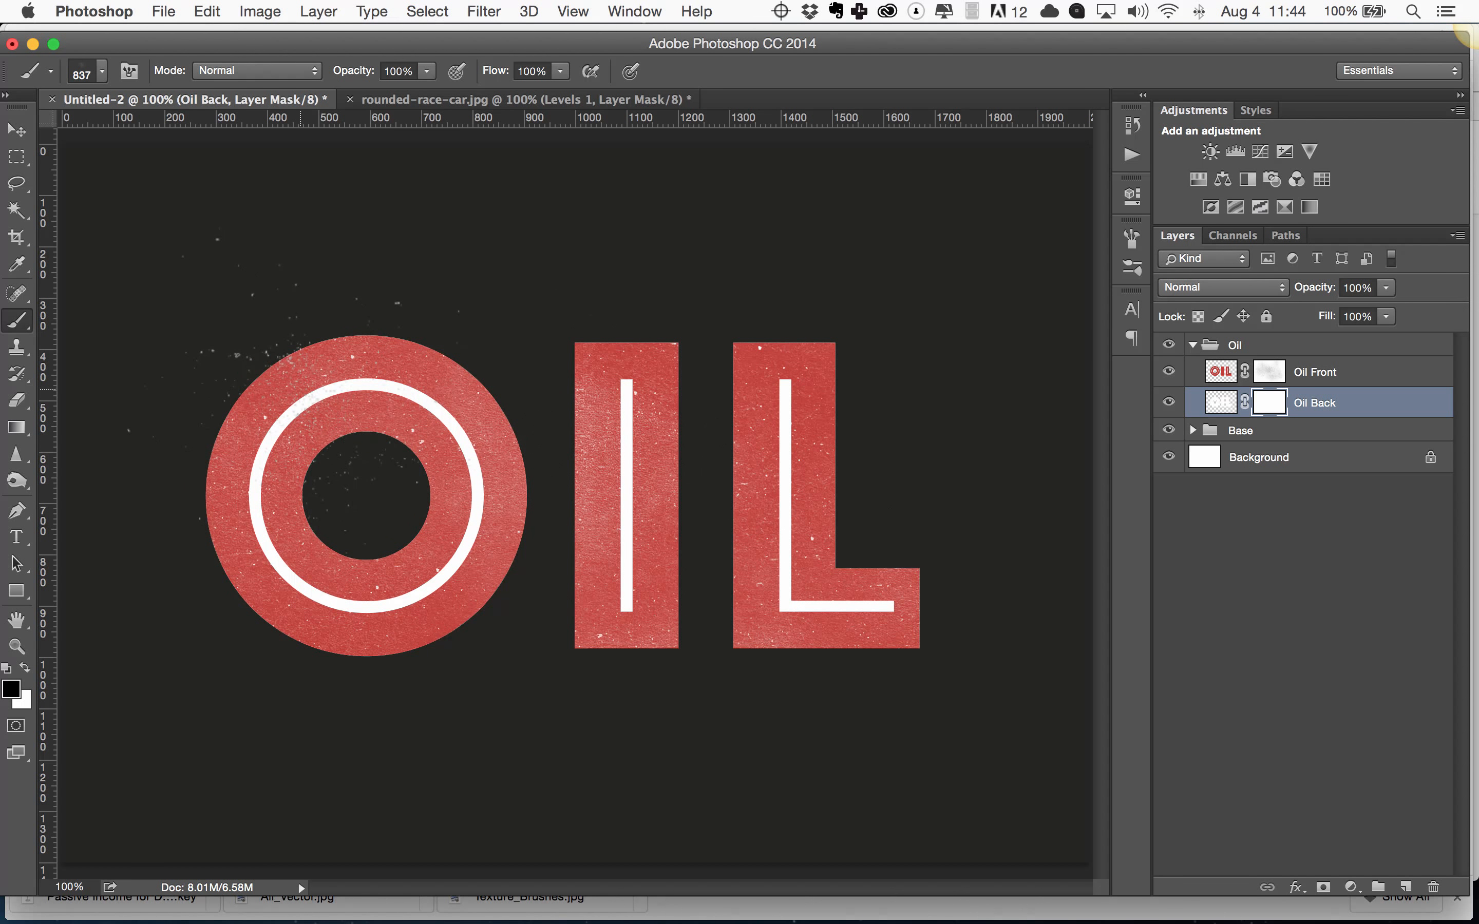
pyautogui.click(299, 401)
pyautogui.click(307, 604)
pyautogui.click(387, 606)
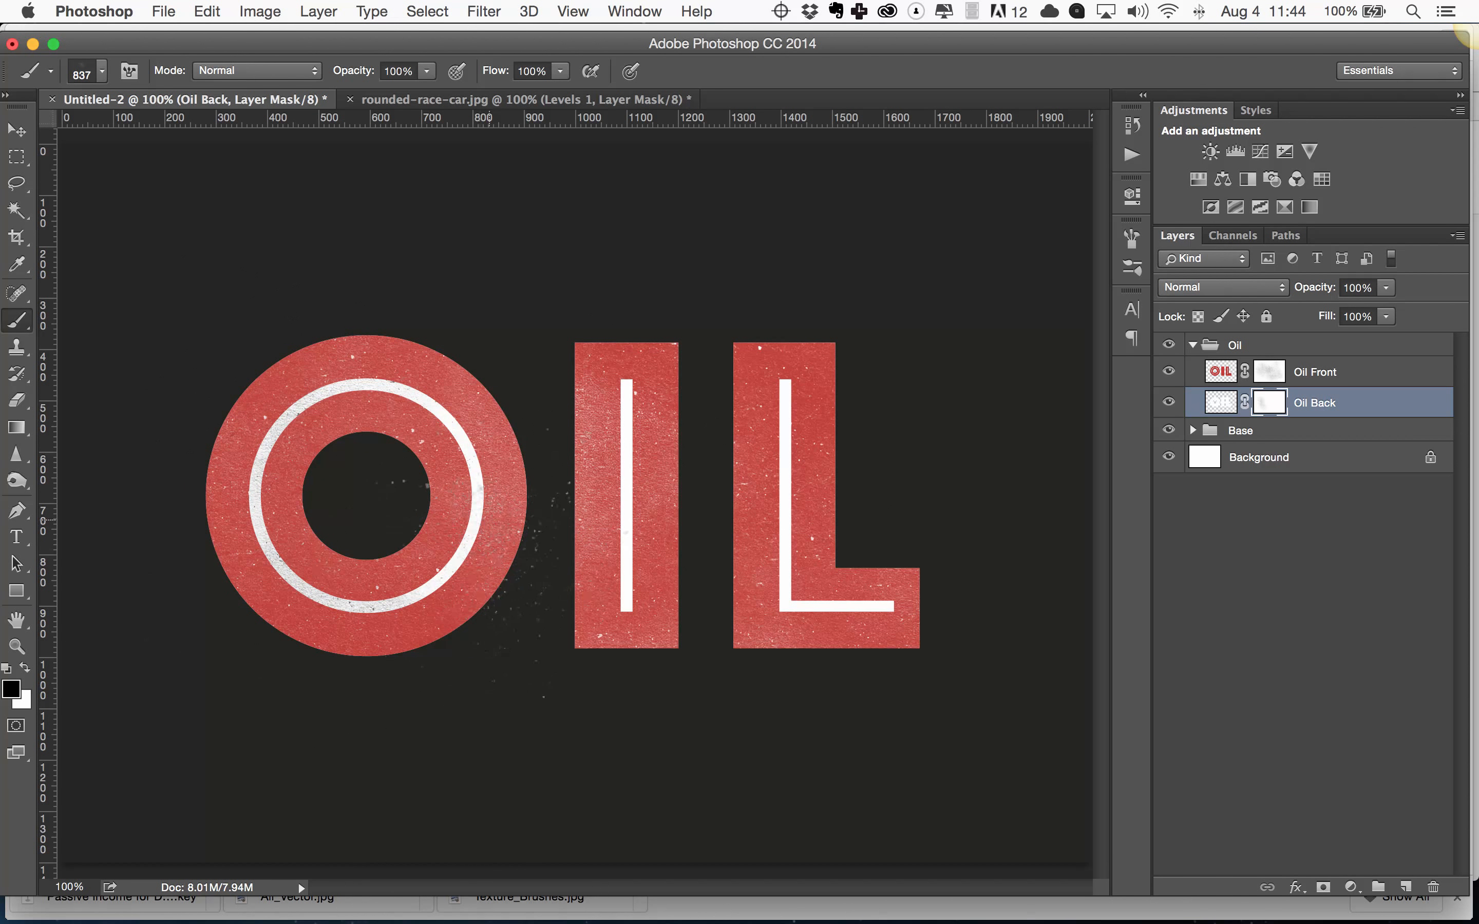
pyautogui.click(506, 480)
# Distress the white inline strokes of all three letters on the Oil Back mask with the 899 px texture brush.
pyautogui.click(103, 71)
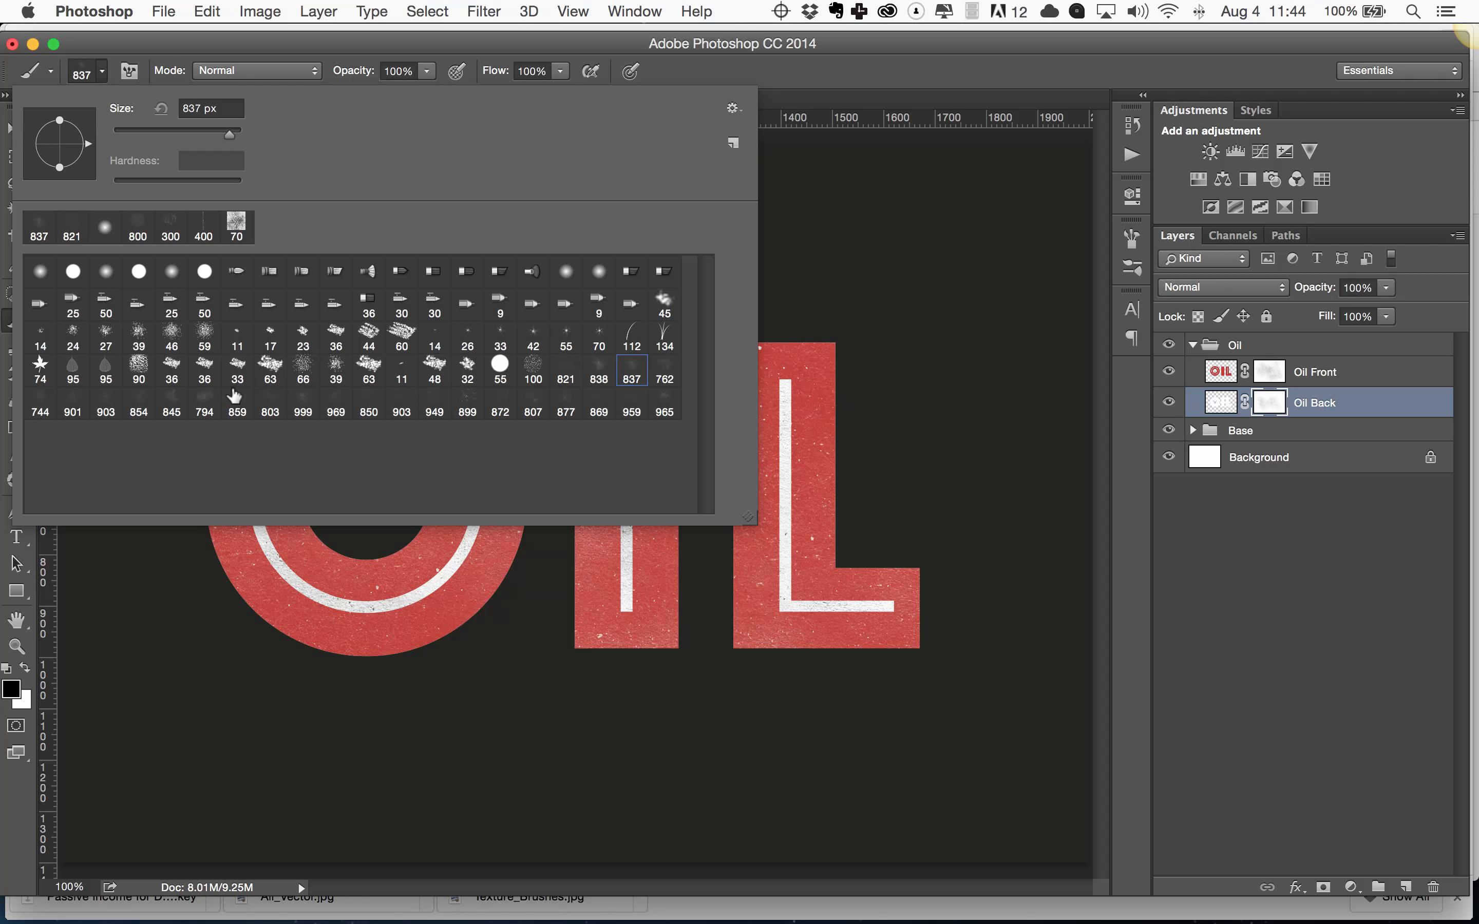
pyautogui.click(466, 407)
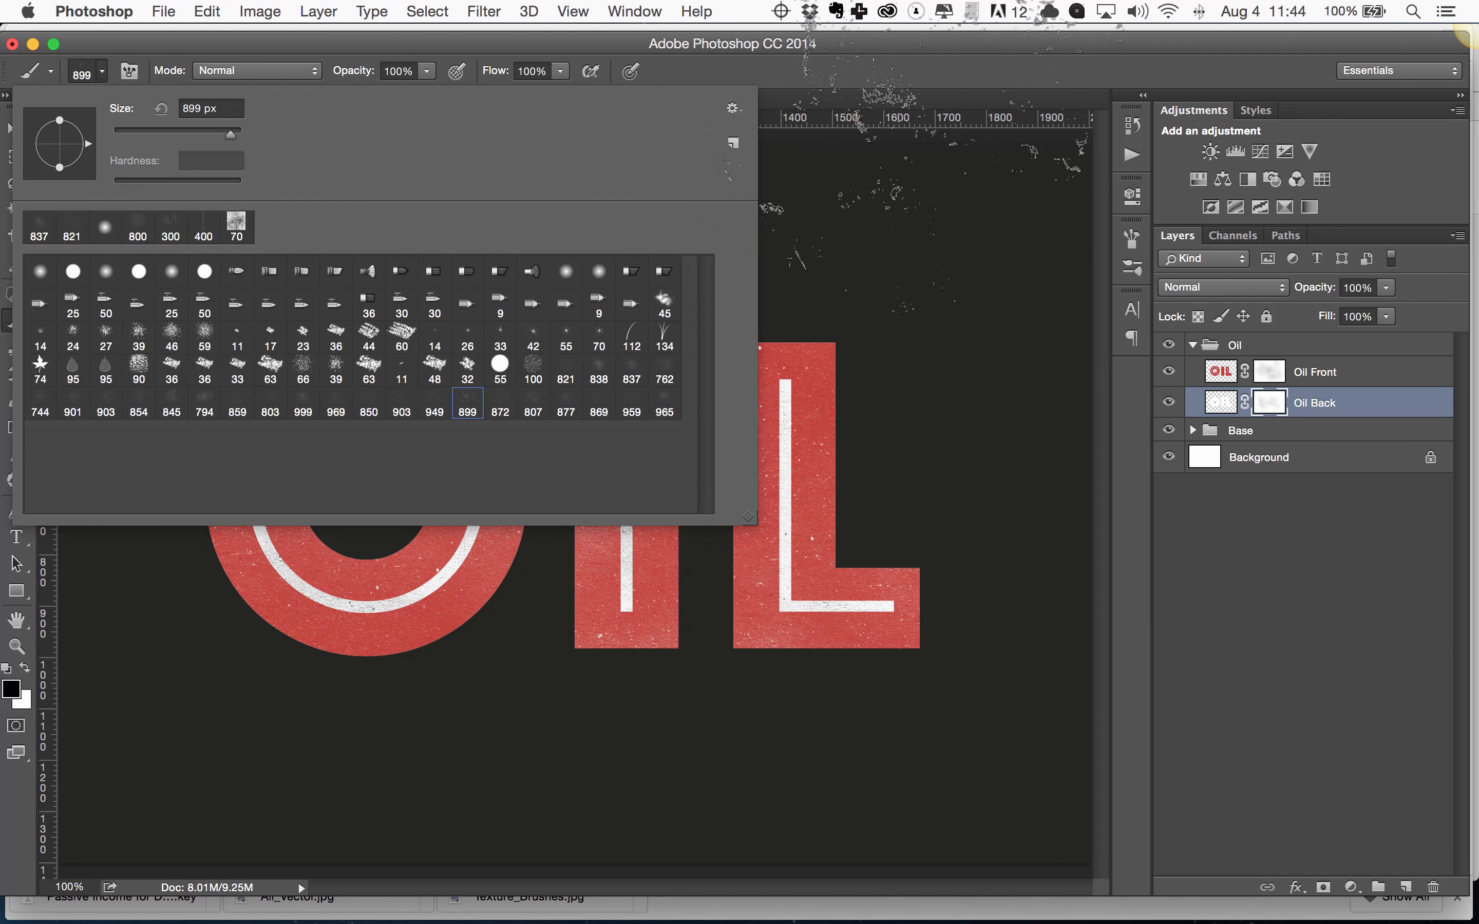
pyautogui.click(915, 42)
pyautogui.click(655, 446)
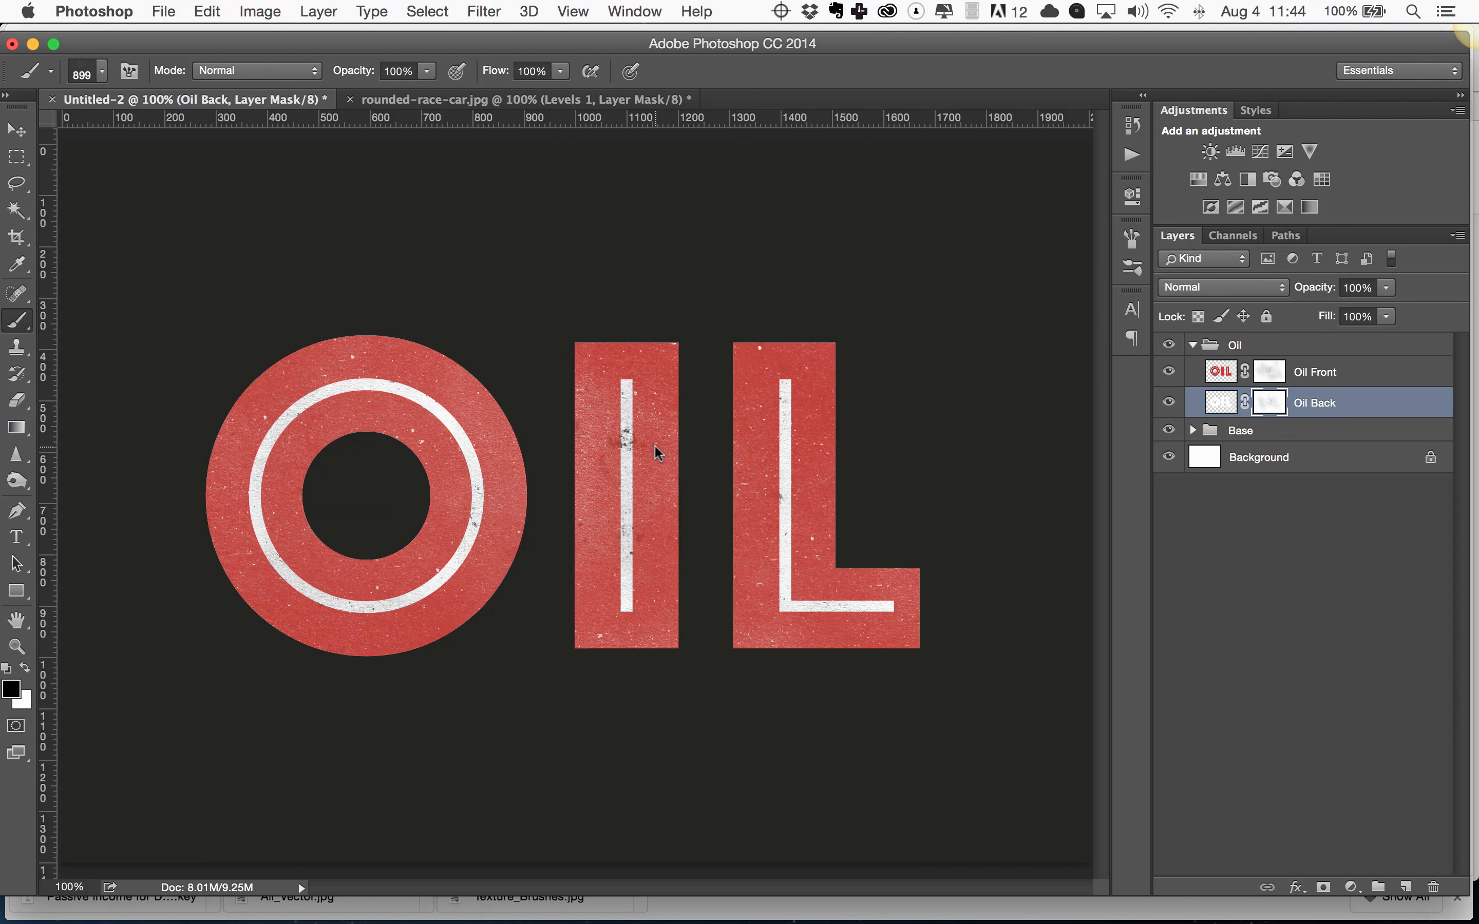
pyautogui.click(288, 476)
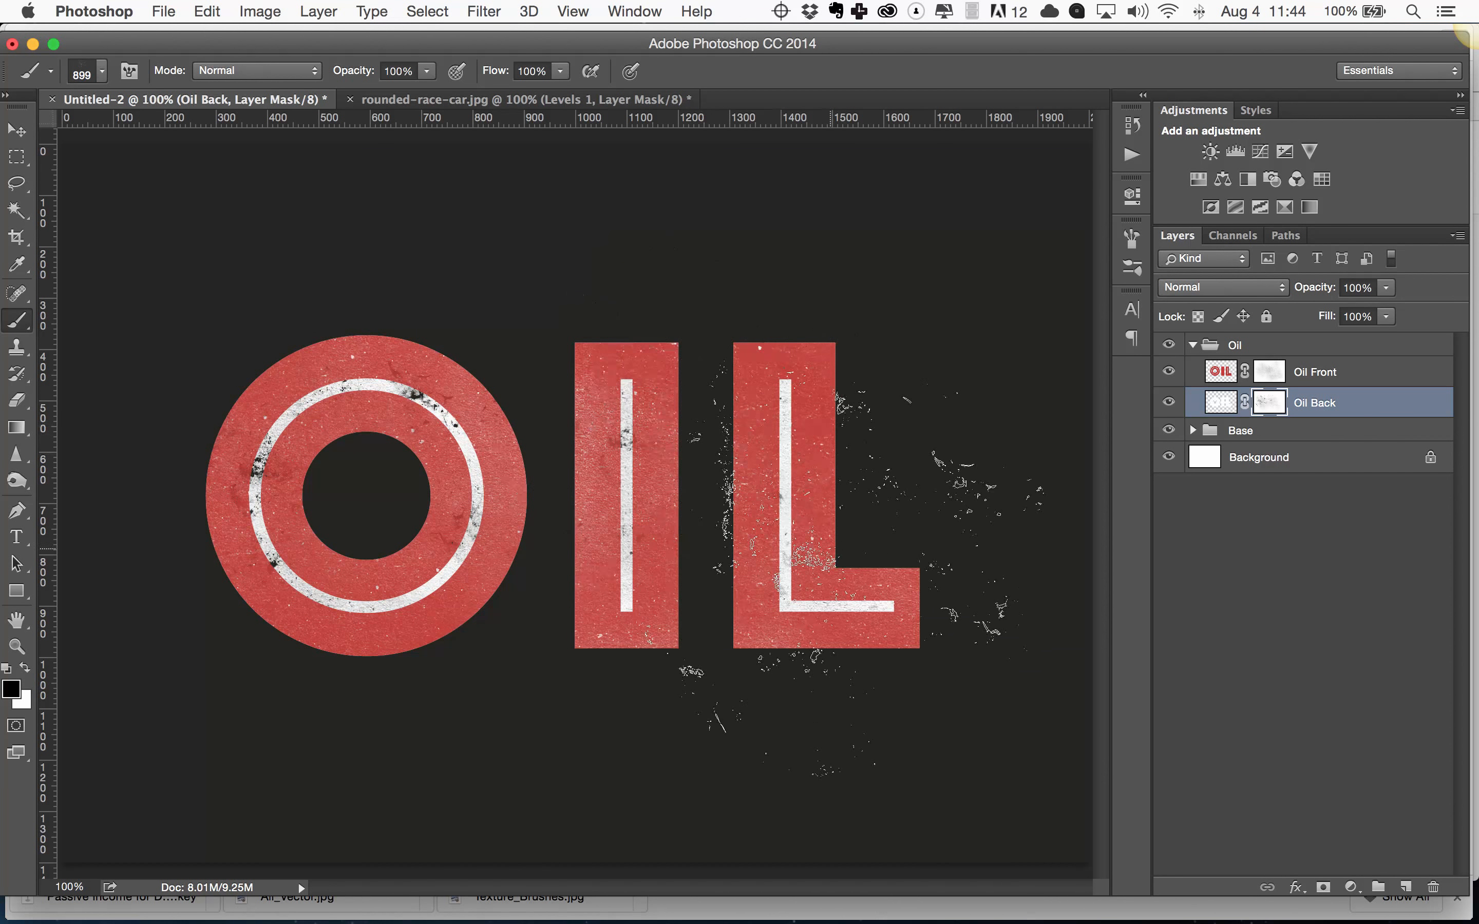
pyautogui.click(665, 589)
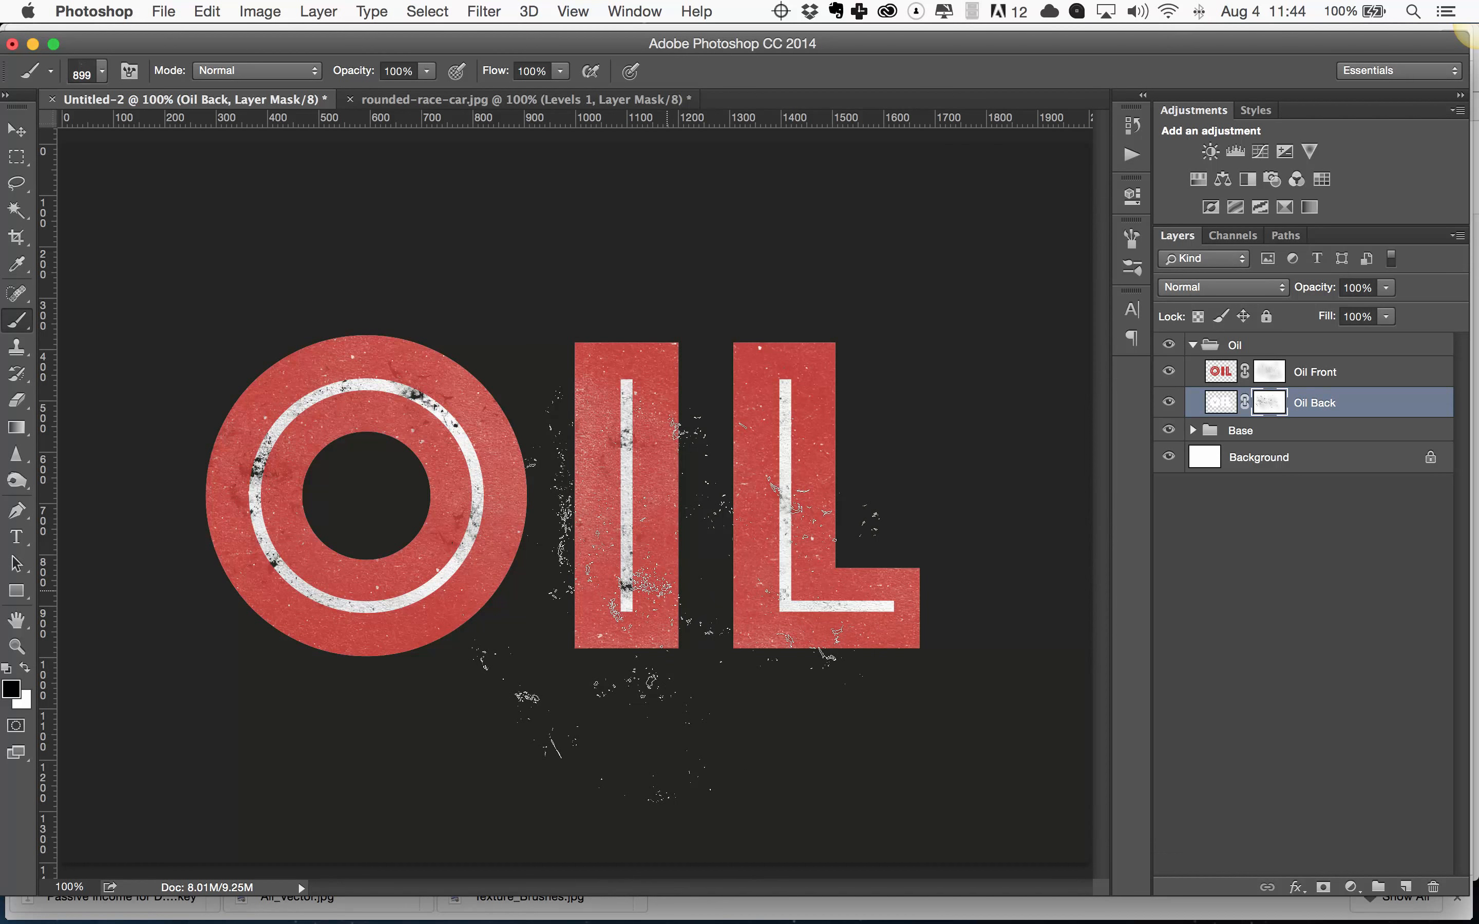
pyautogui.click(827, 610)
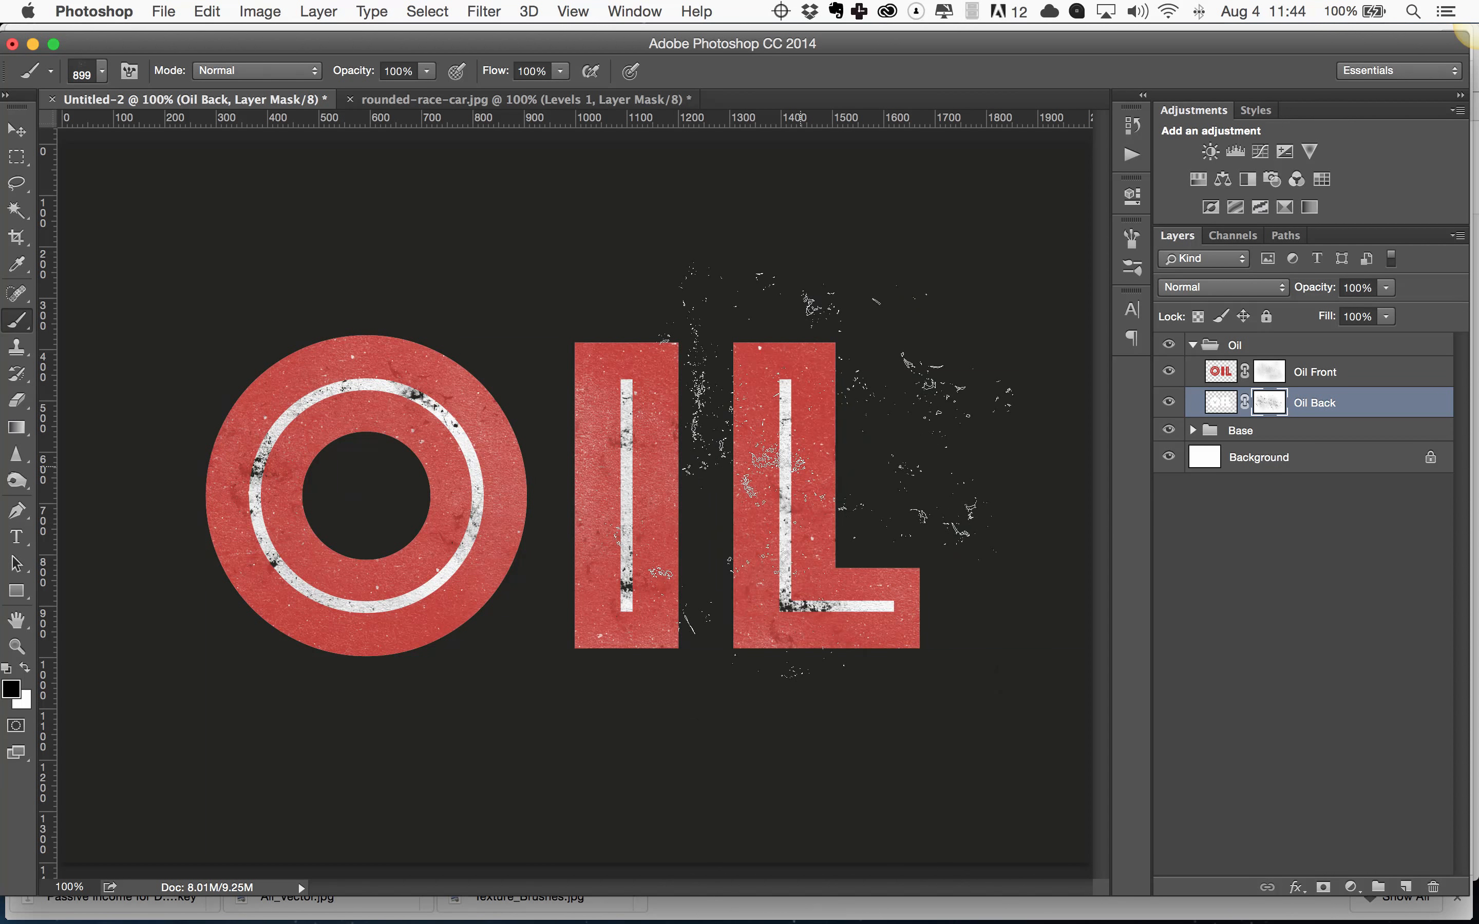
pyautogui.click(800, 467)
pyautogui.click(795, 385)
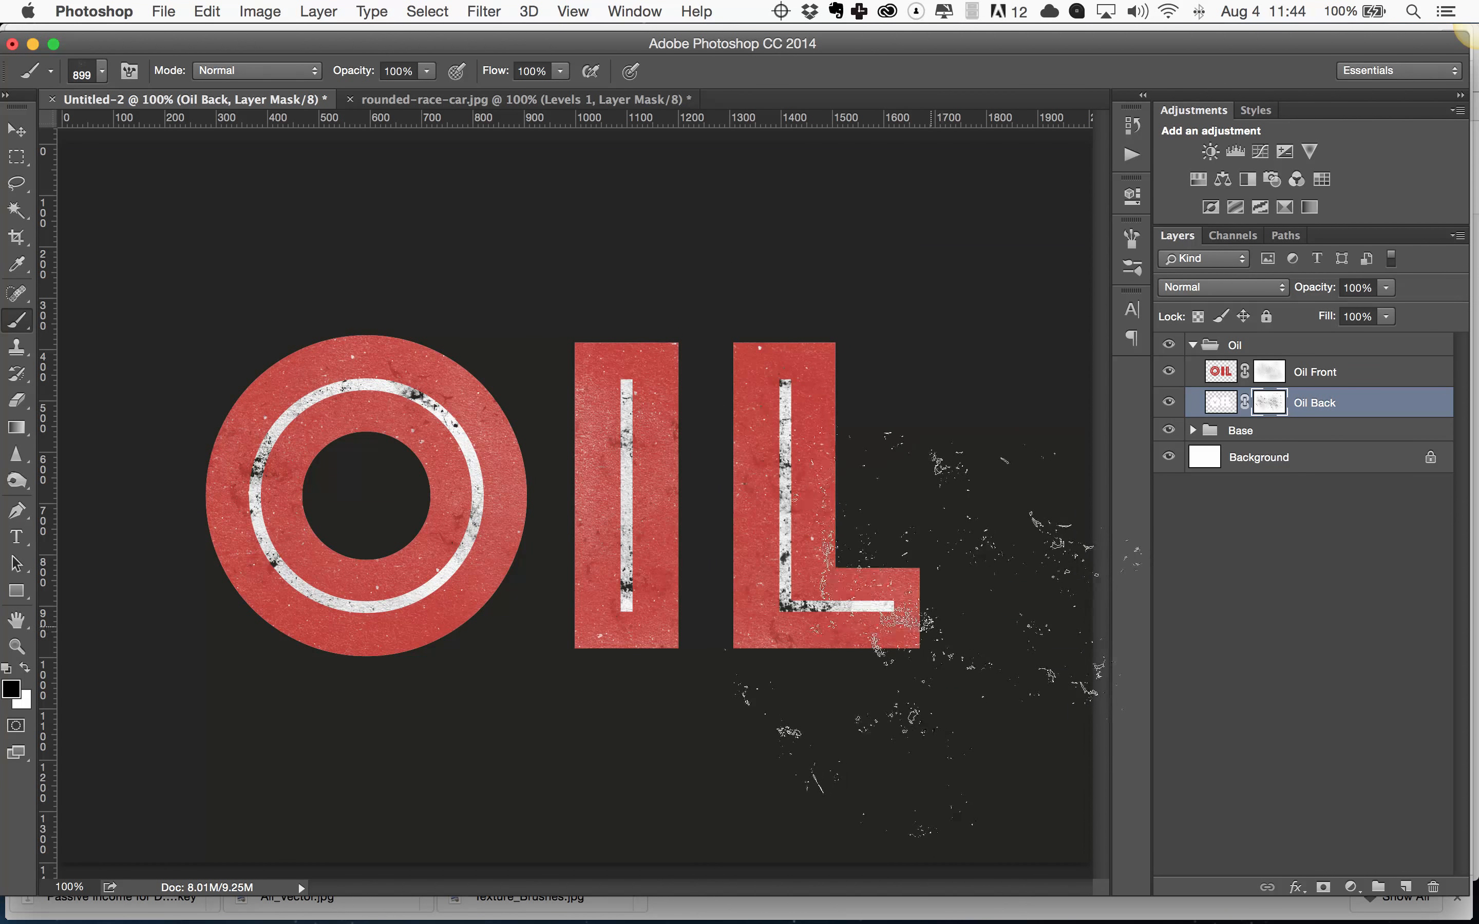
pyautogui.click(467, 630)
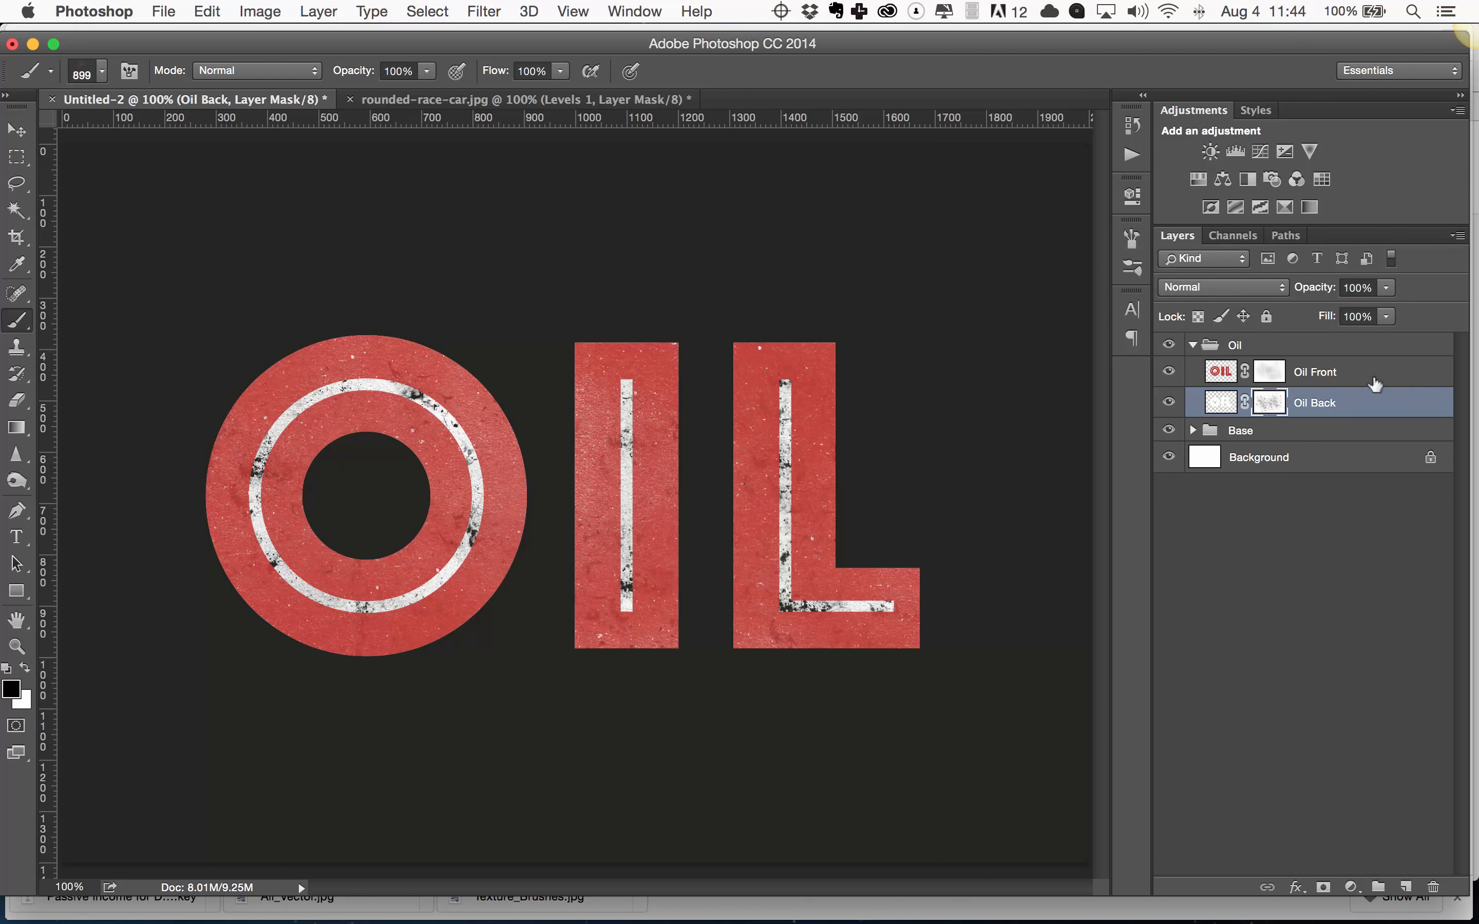
# Stamp the 899 px texture brush along the upper parts of the letters on the Oil Front mask, and collapse the Oil group.
pyautogui.click(1277, 375)
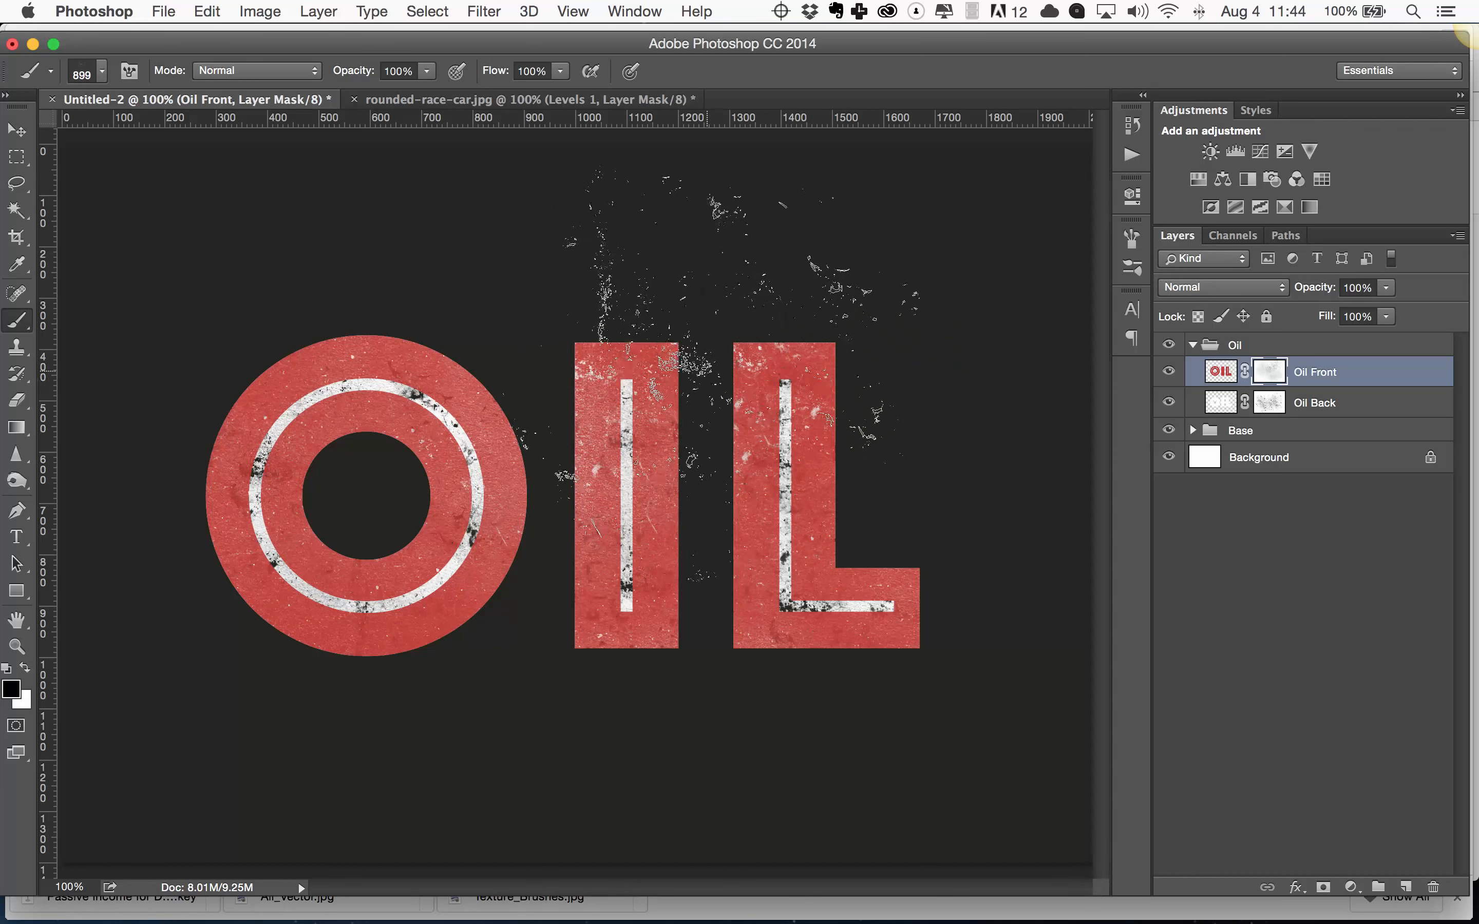
pyautogui.click(354, 330)
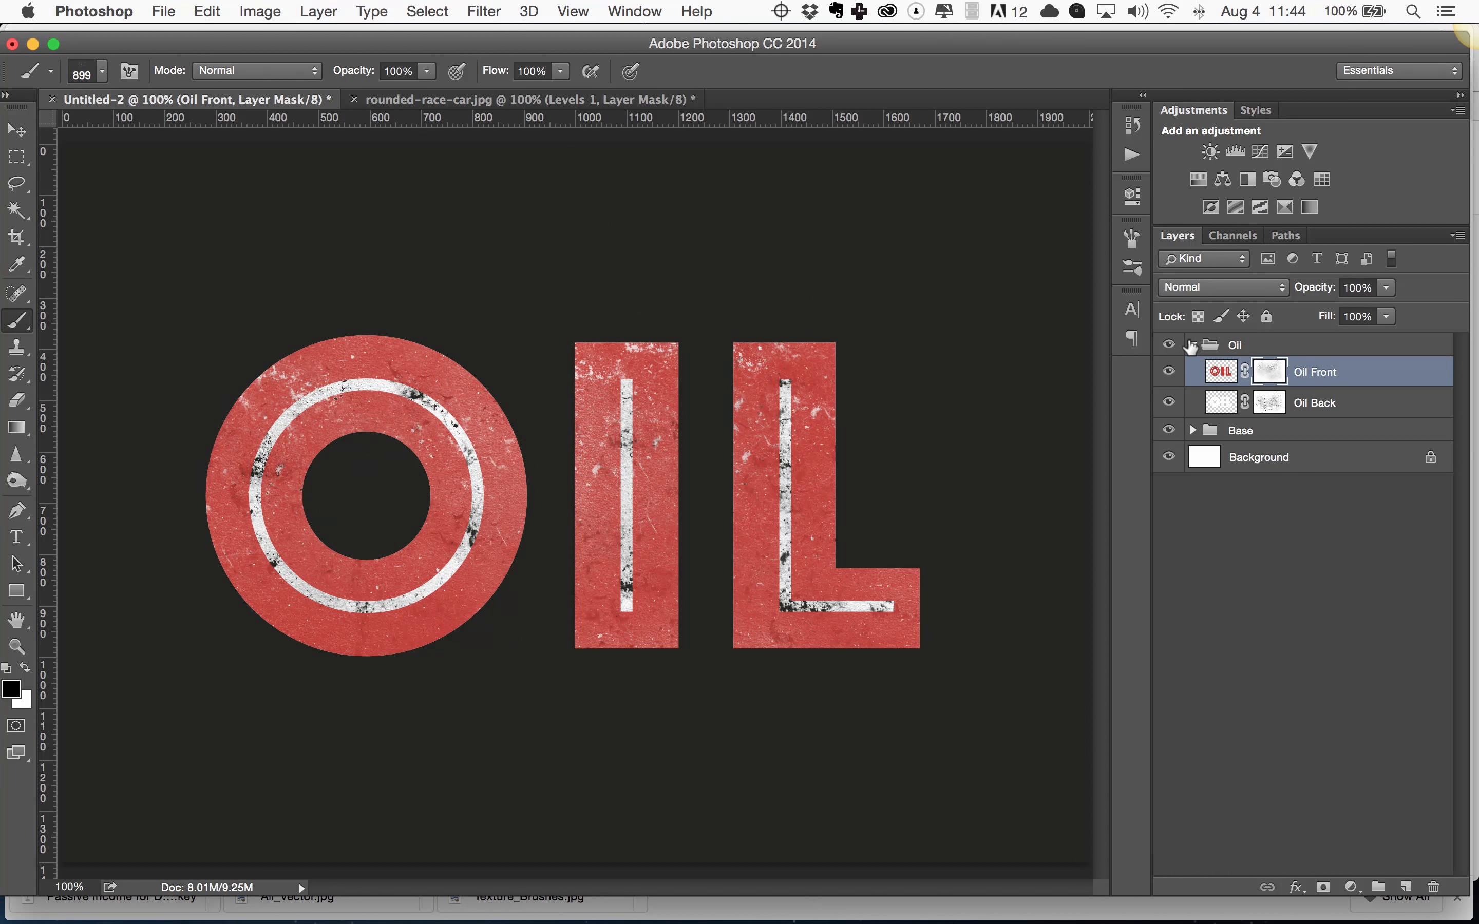
pyautogui.click(1192, 346)
# Select the Dusty Black layer's mask in the Base group and choose the 821 px texture brush.
pyautogui.click(1192, 369)
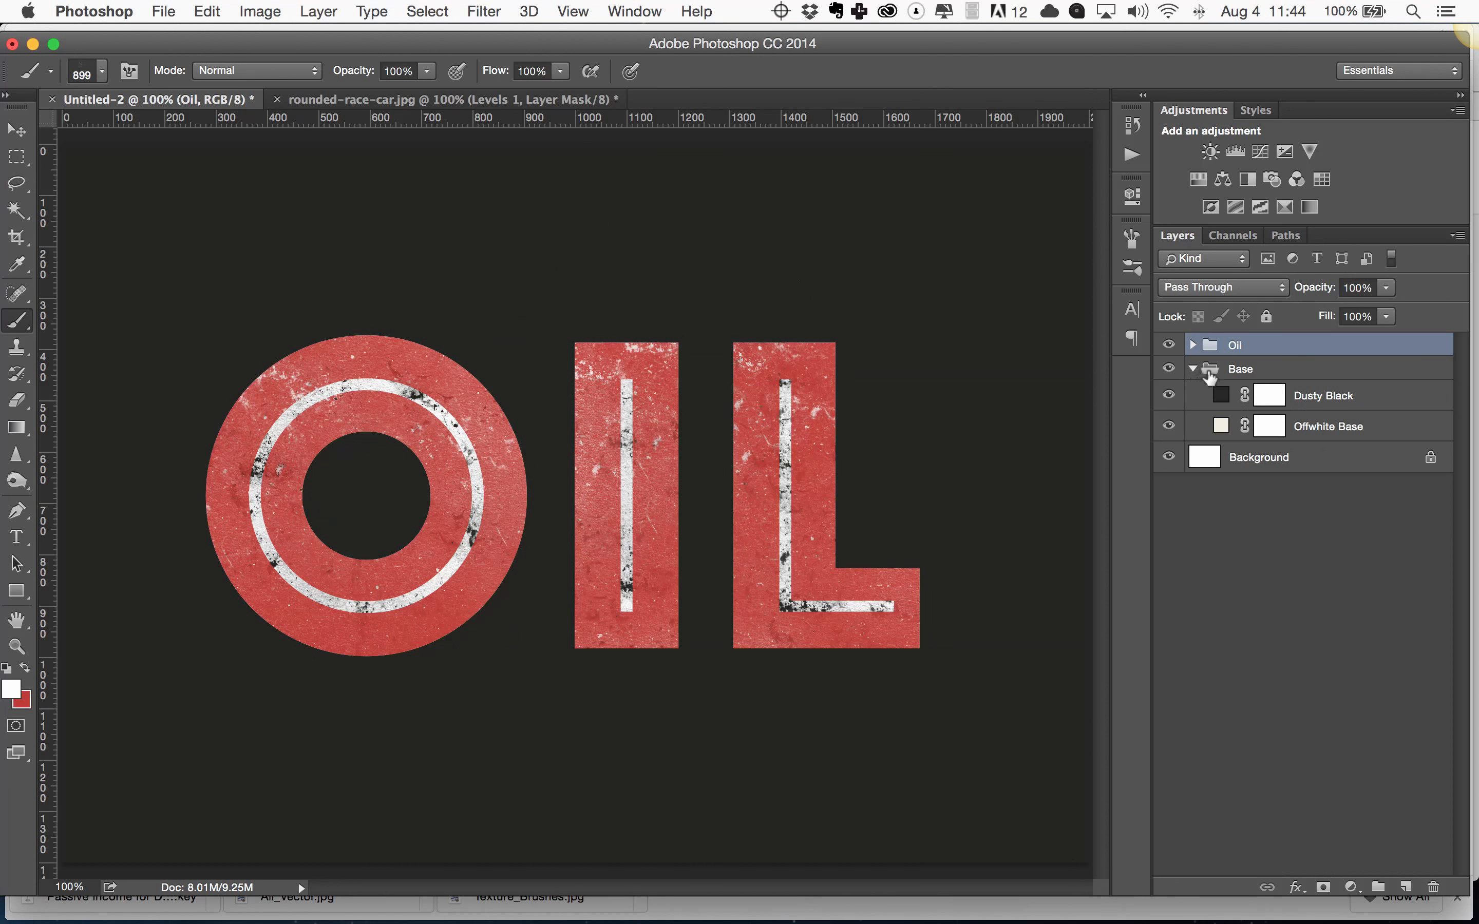
pyautogui.click(1384, 405)
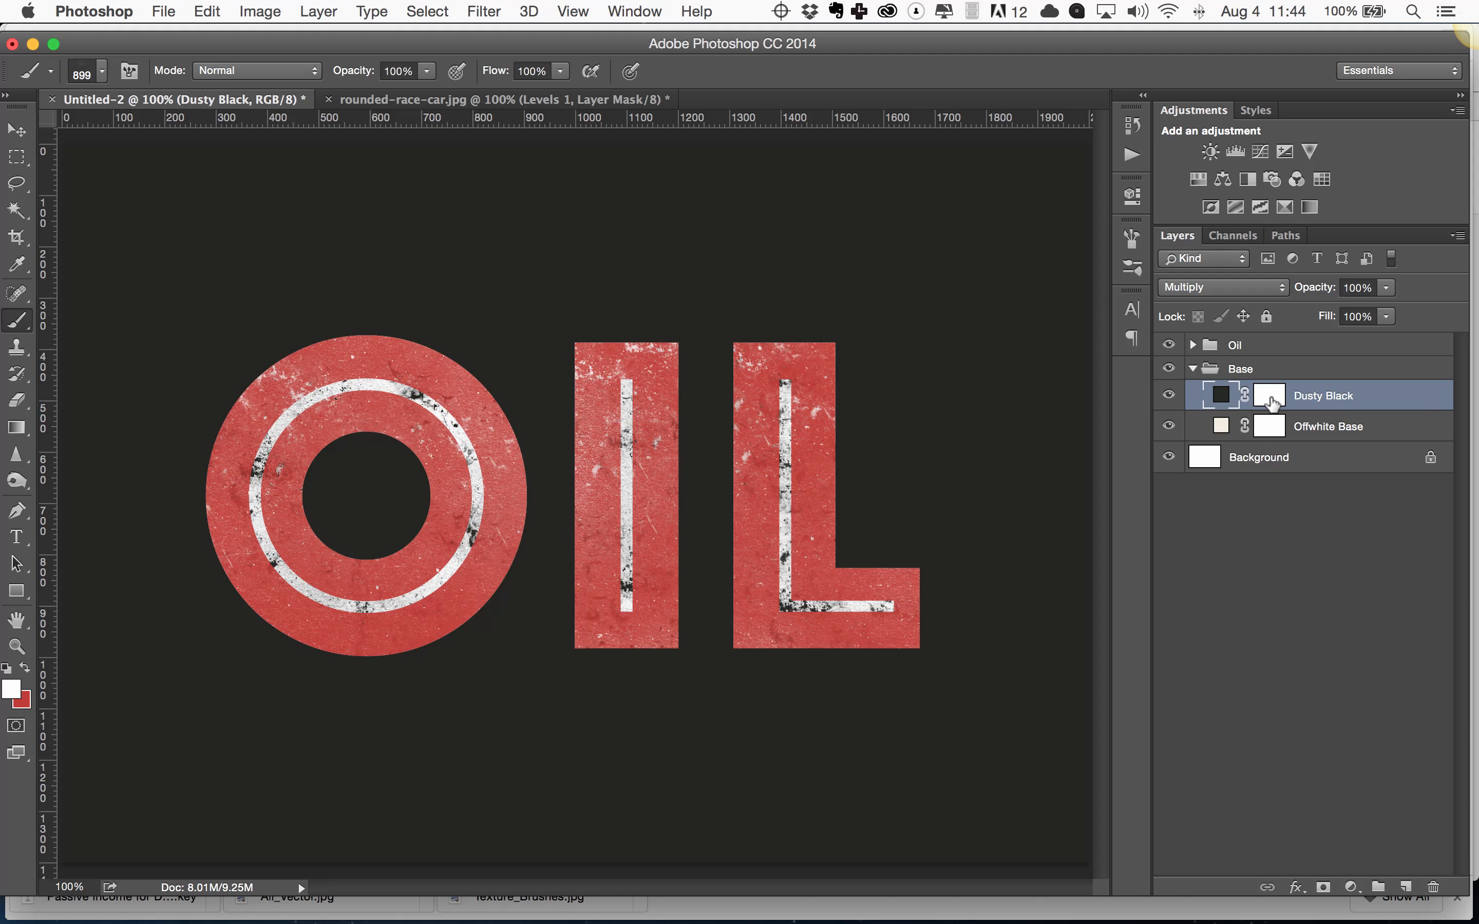
pyautogui.click(1273, 407)
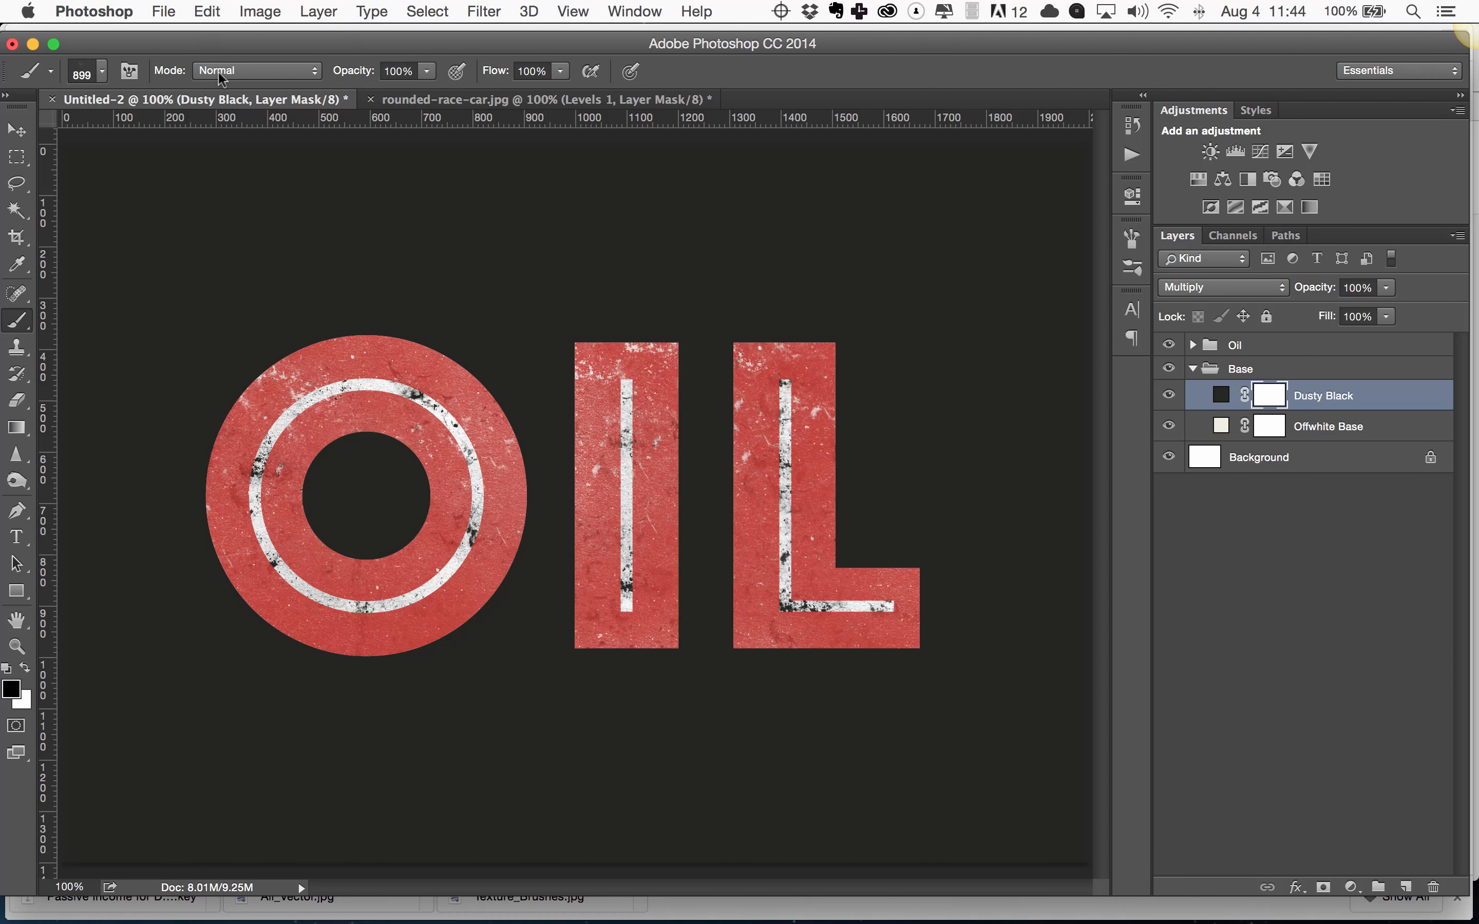
pyautogui.click(103, 71)
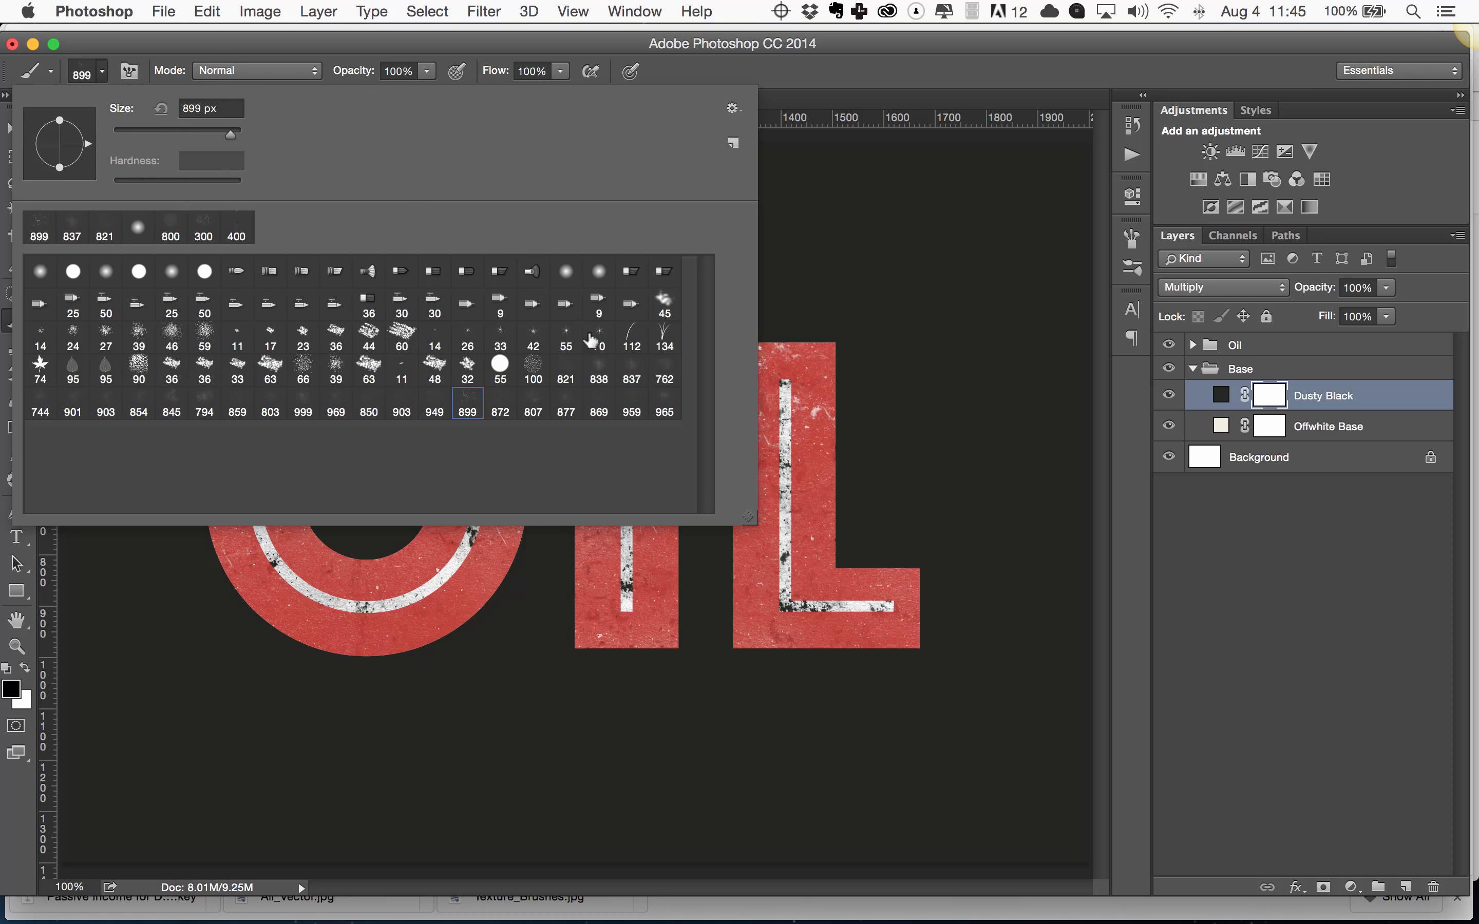
pyautogui.click(567, 369)
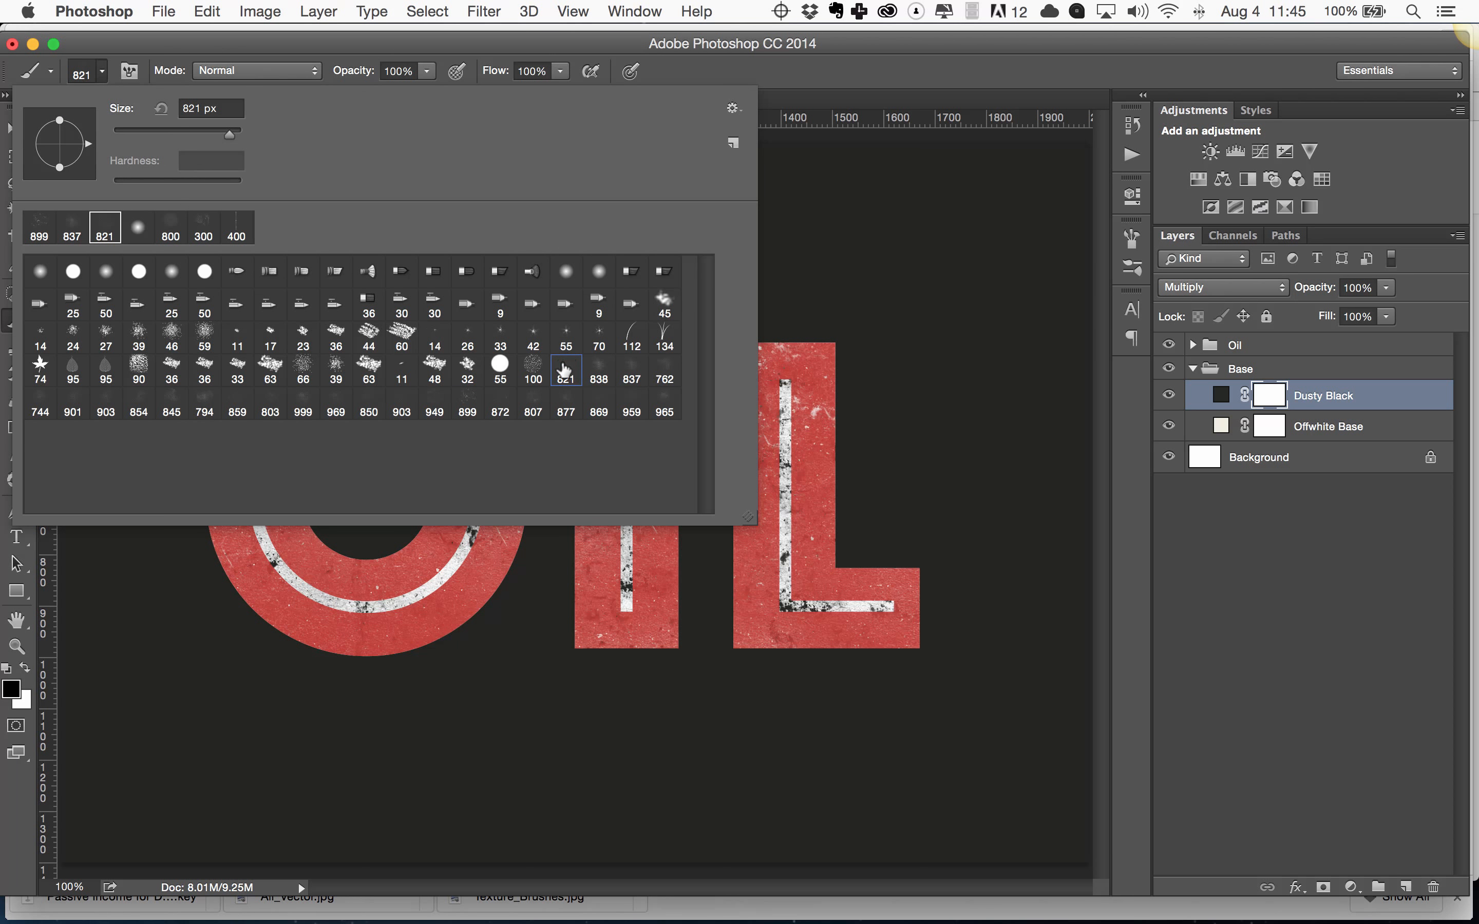
pyautogui.click(788, 71)
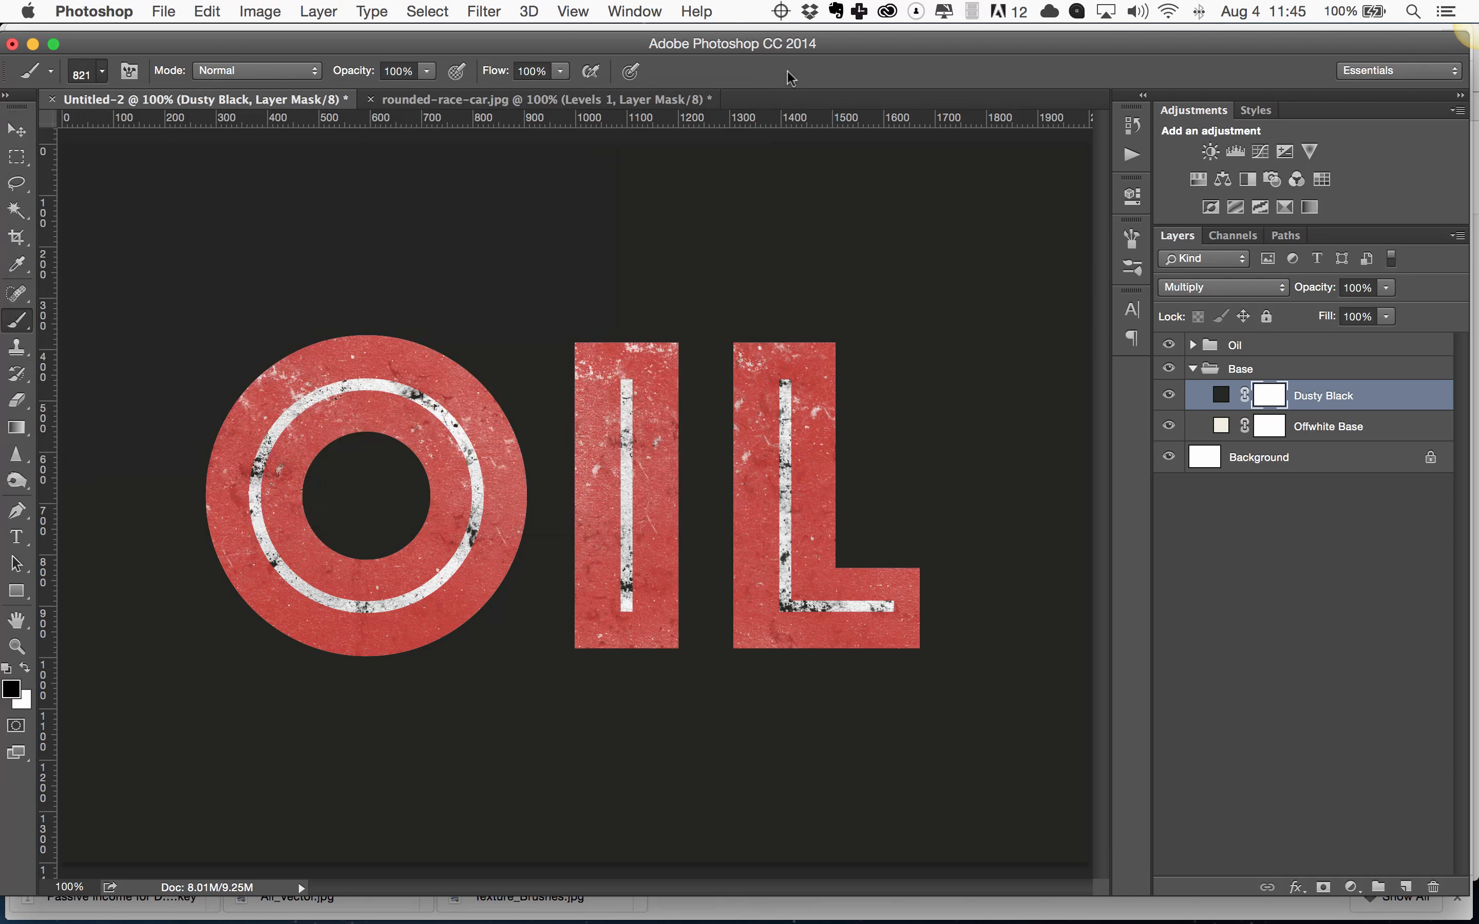
# Set the brush opacity to 50% and its flow to 50%.
pyautogui.click(426, 71)
pyautogui.moveTo(431, 92); pyautogui.dragTo(381, 98)
pyautogui.click(561, 71)
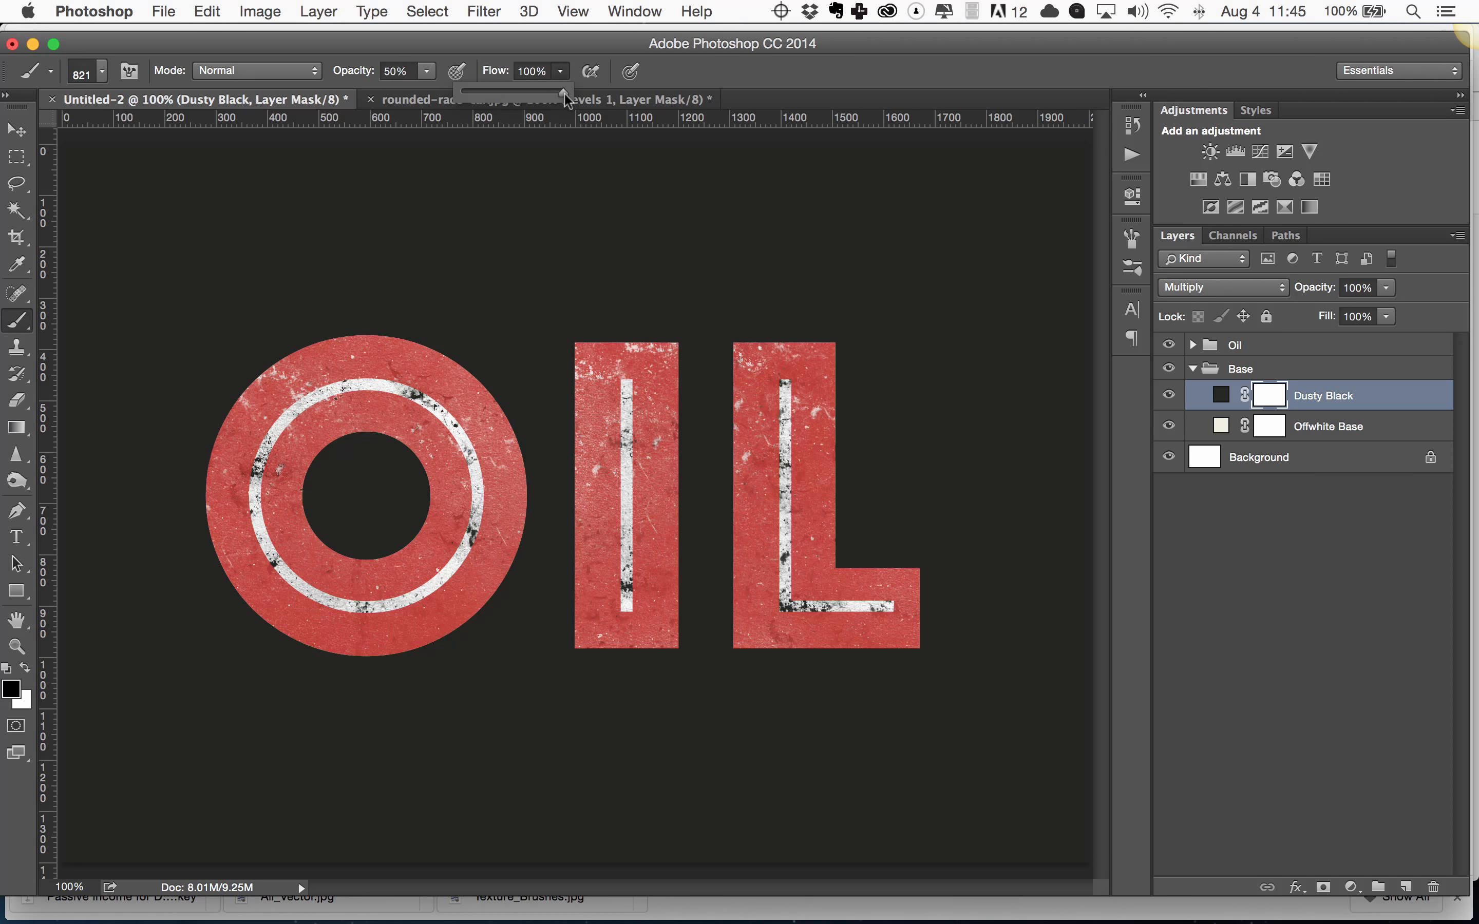
pyautogui.moveTo(563, 93); pyautogui.dragTo(512, 96)
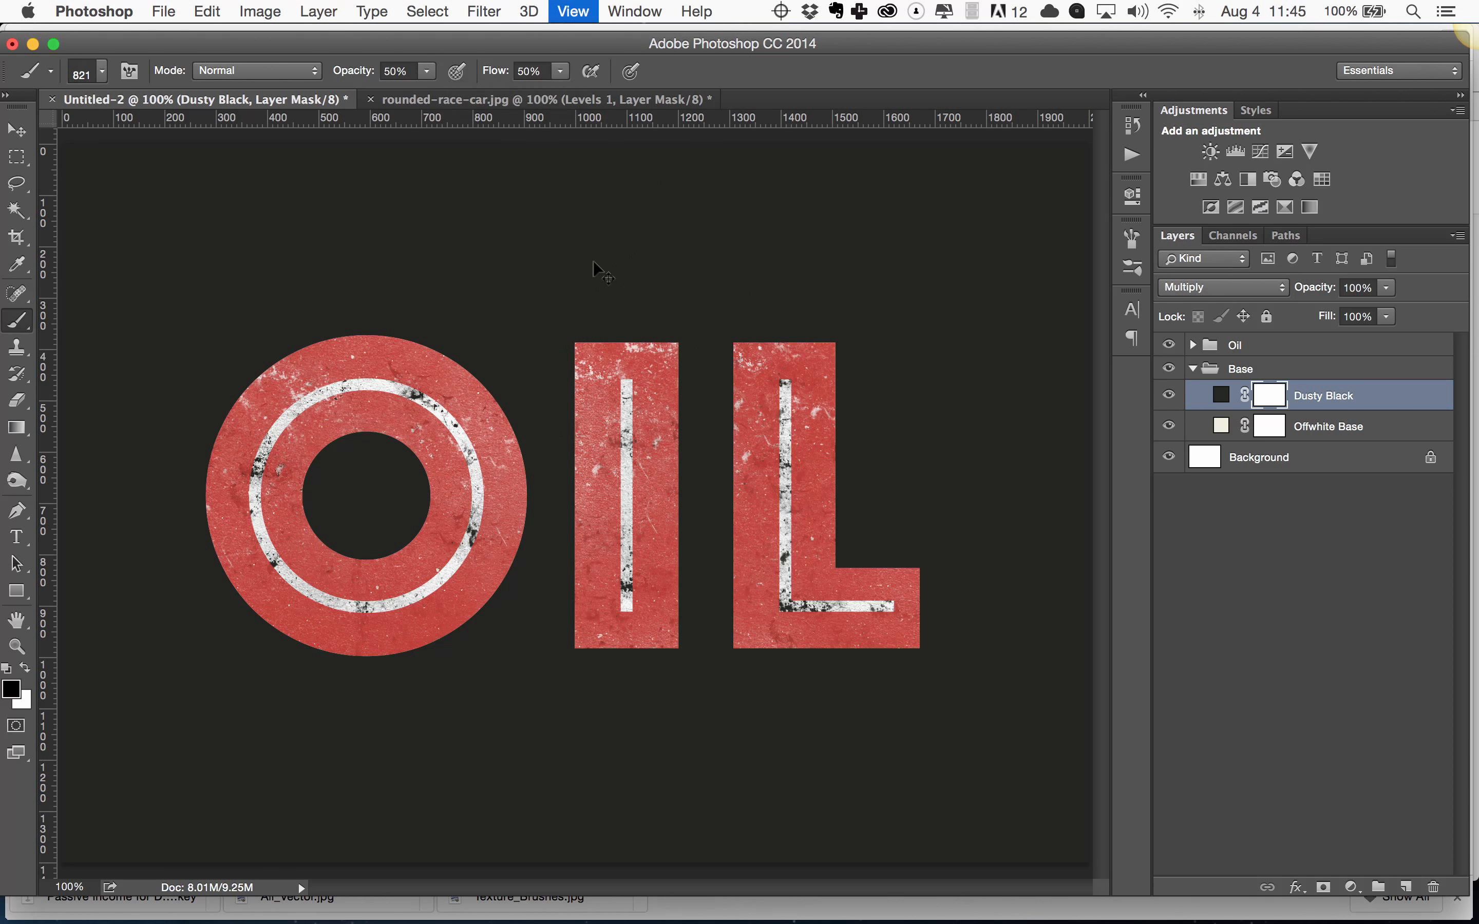
# Enable Shape Dynamics for the 821 px brush with an Angle Jitter of 40%.
pyautogui.press('super+minus')
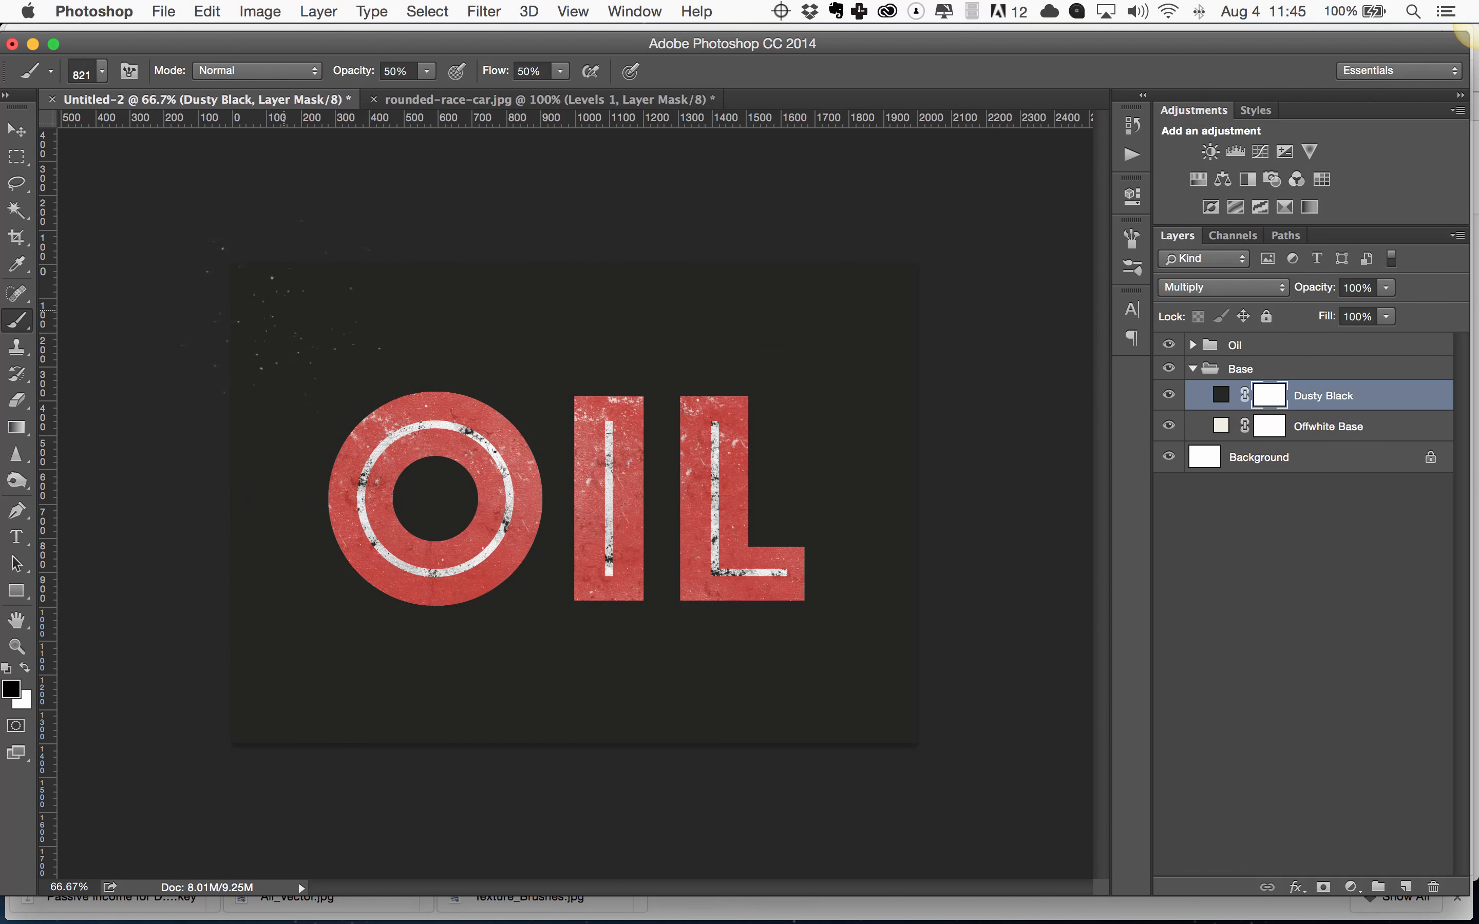
pyautogui.click(1132, 238)
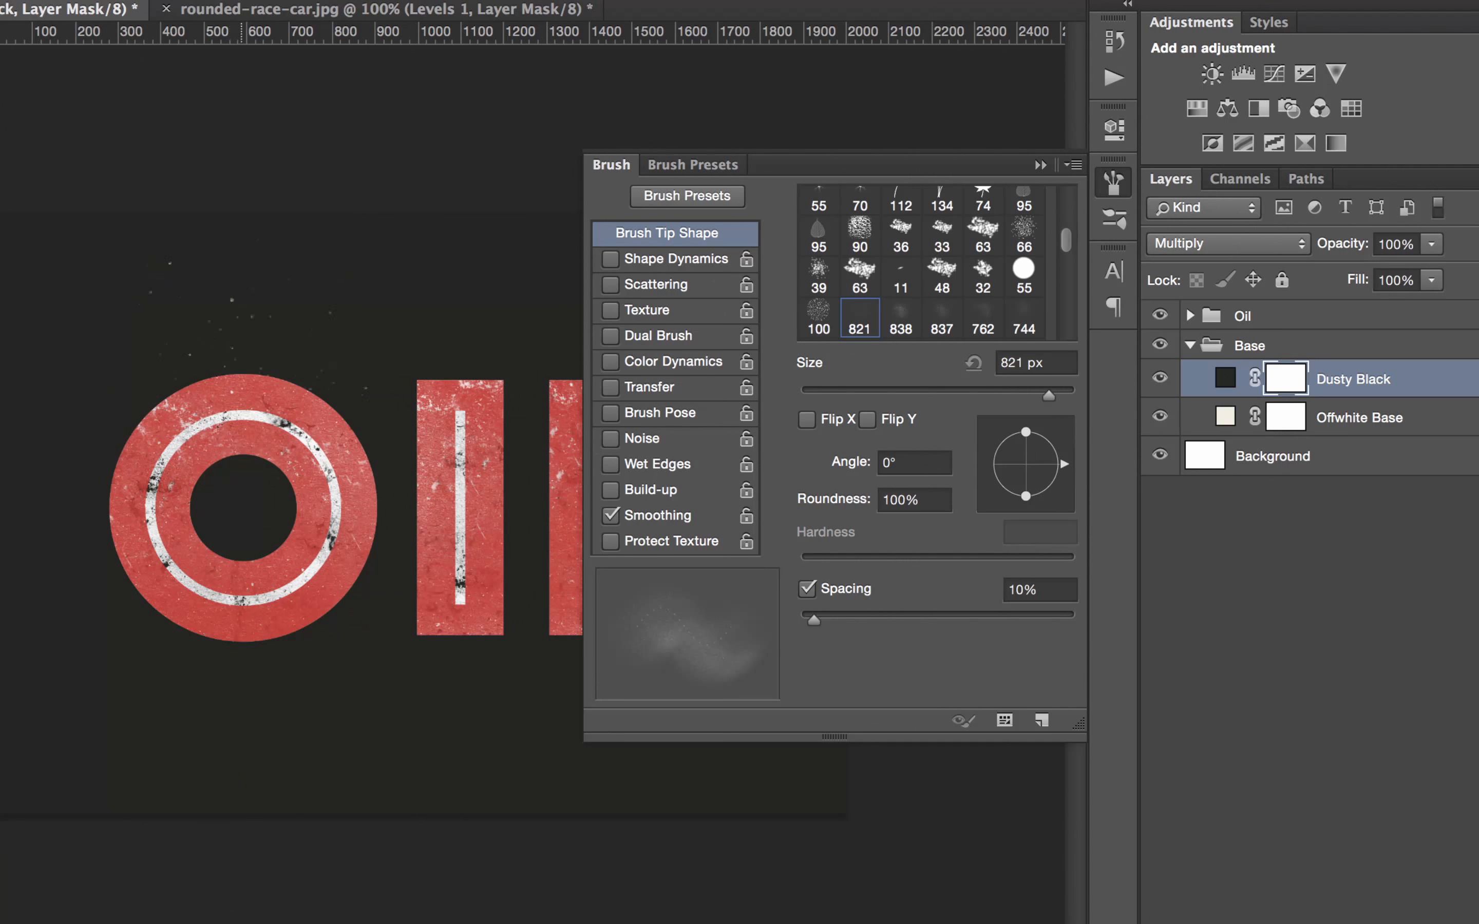
pyautogui.click(691, 262)
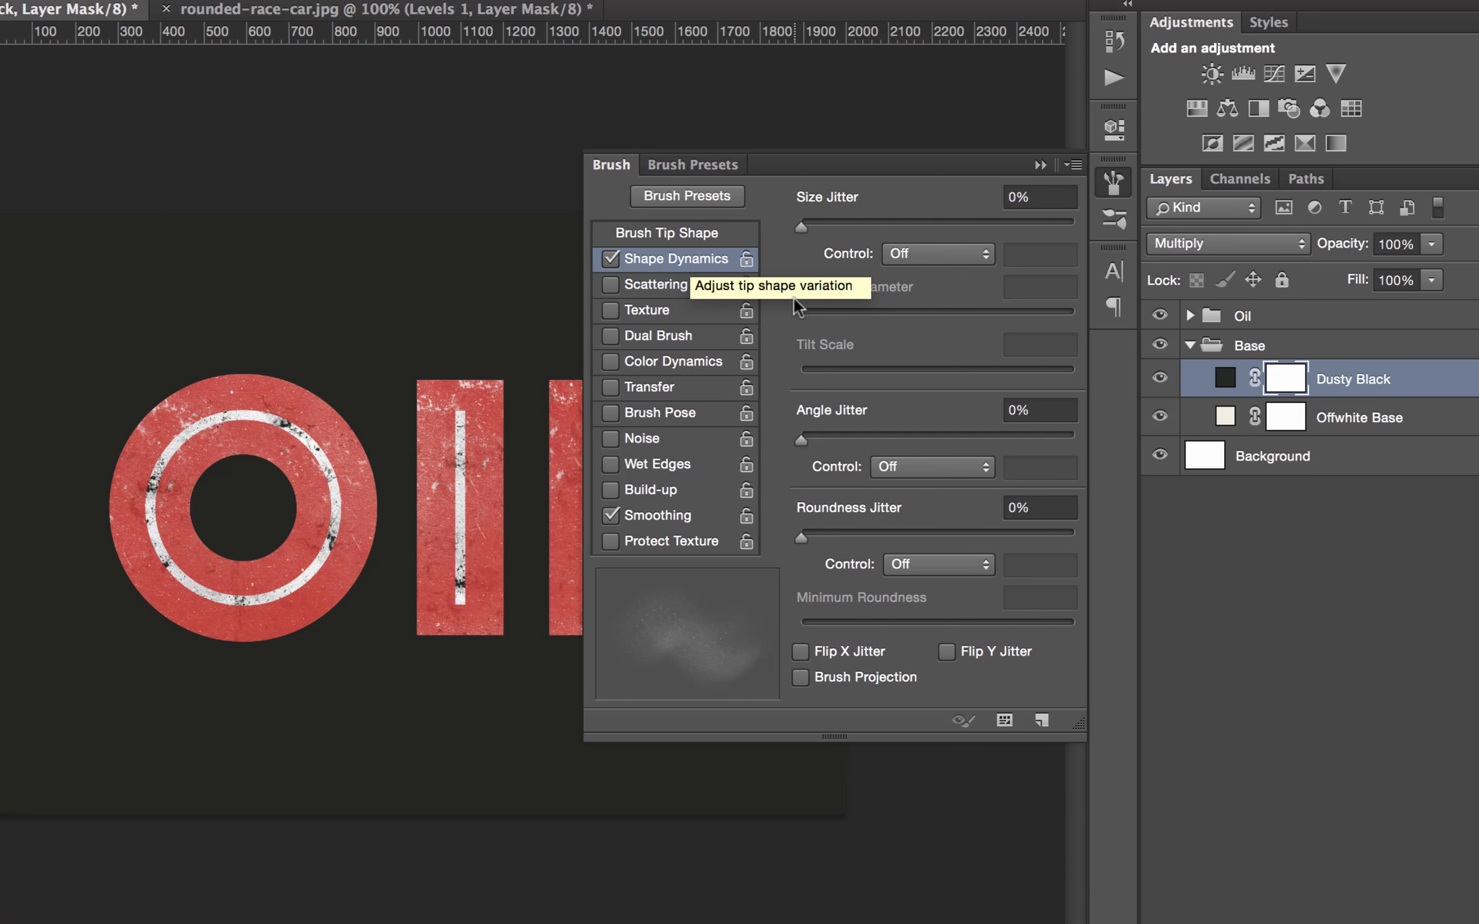
pyautogui.moveTo(803, 442); pyautogui.dragTo(911, 444)
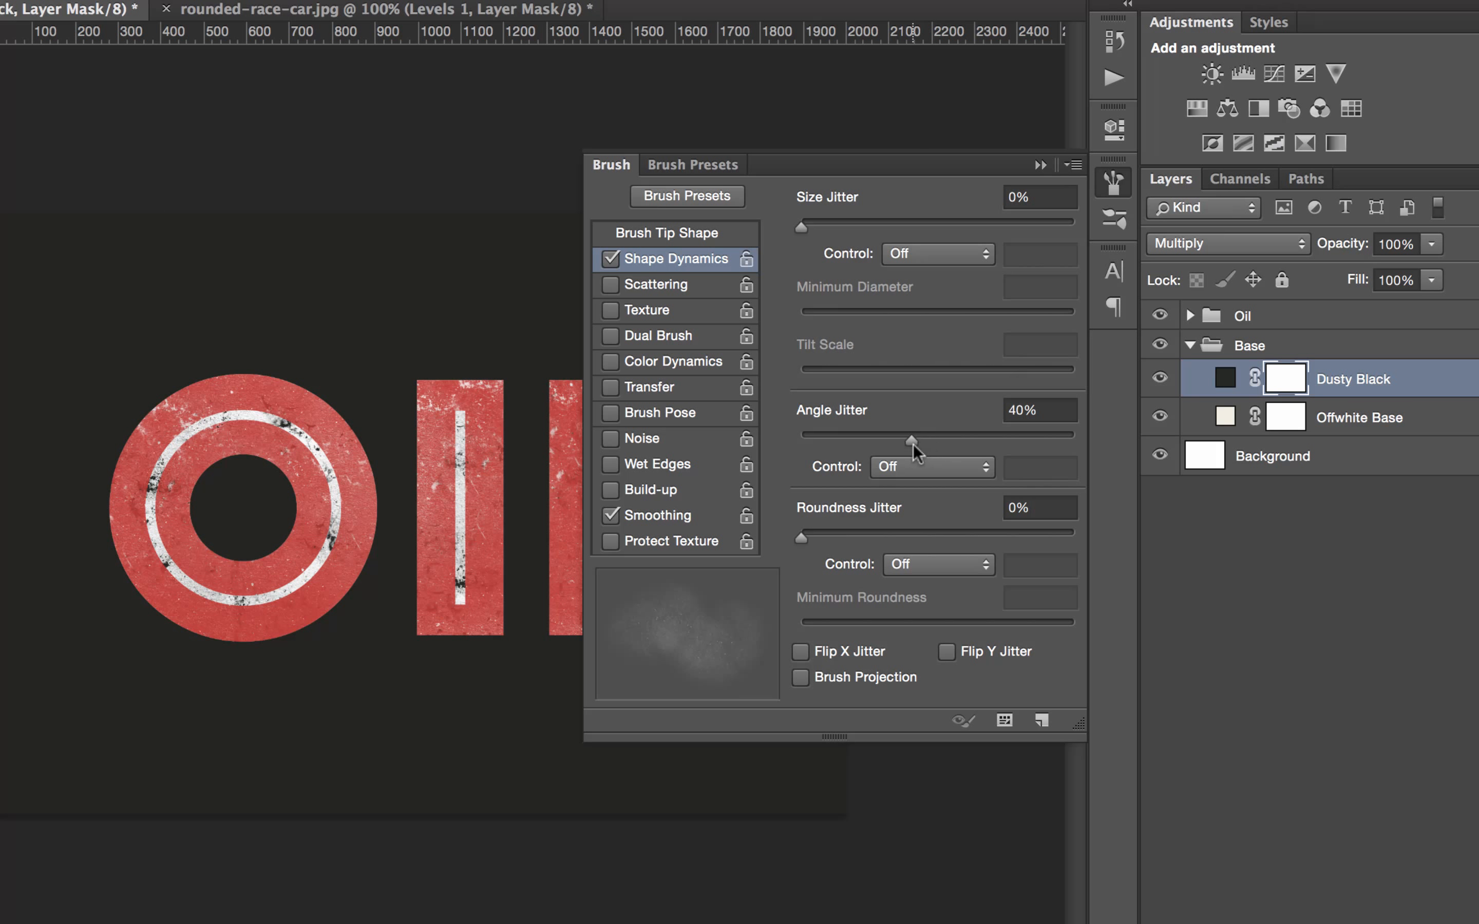
pyautogui.click(863, 164)
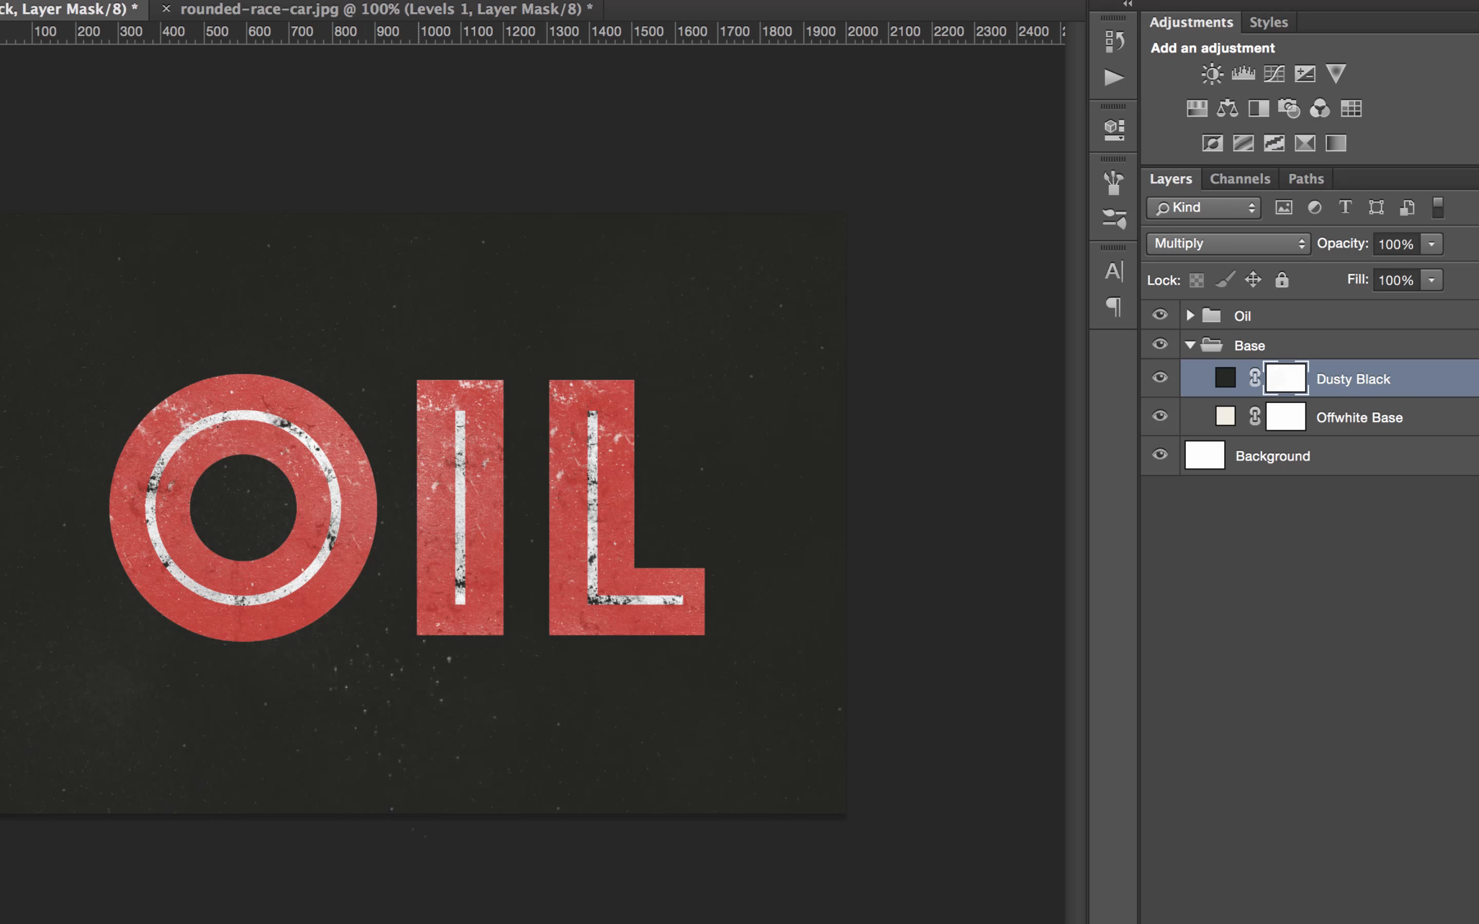
# Choose the 837 px texture brush for painting on the Dusty Black mask.
pyautogui.click(0, 0)
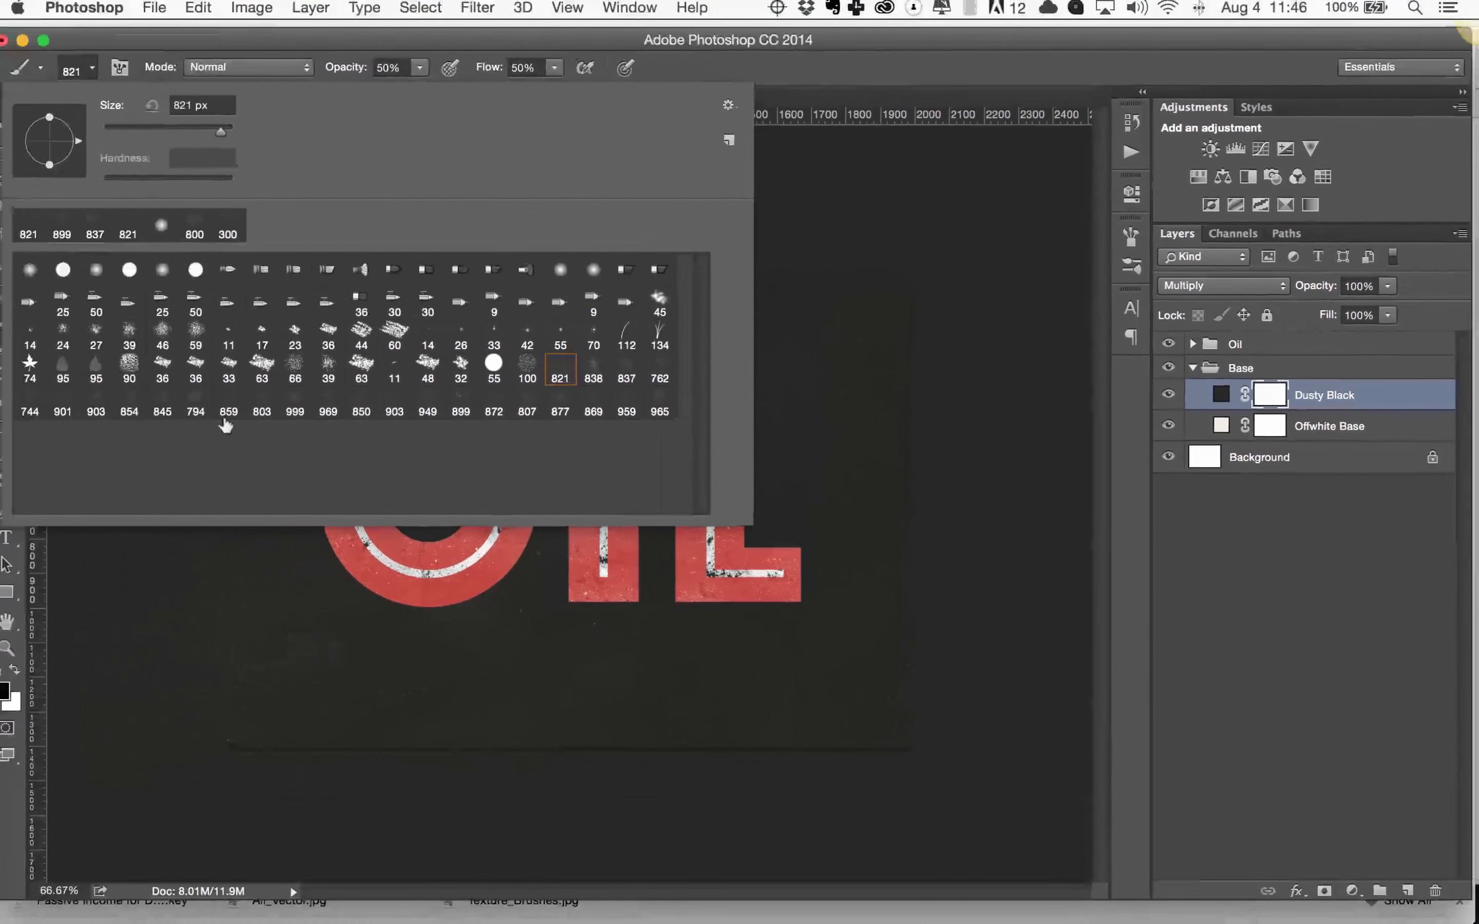
pyautogui.click(99, 396)
pyautogui.click(954, 46)
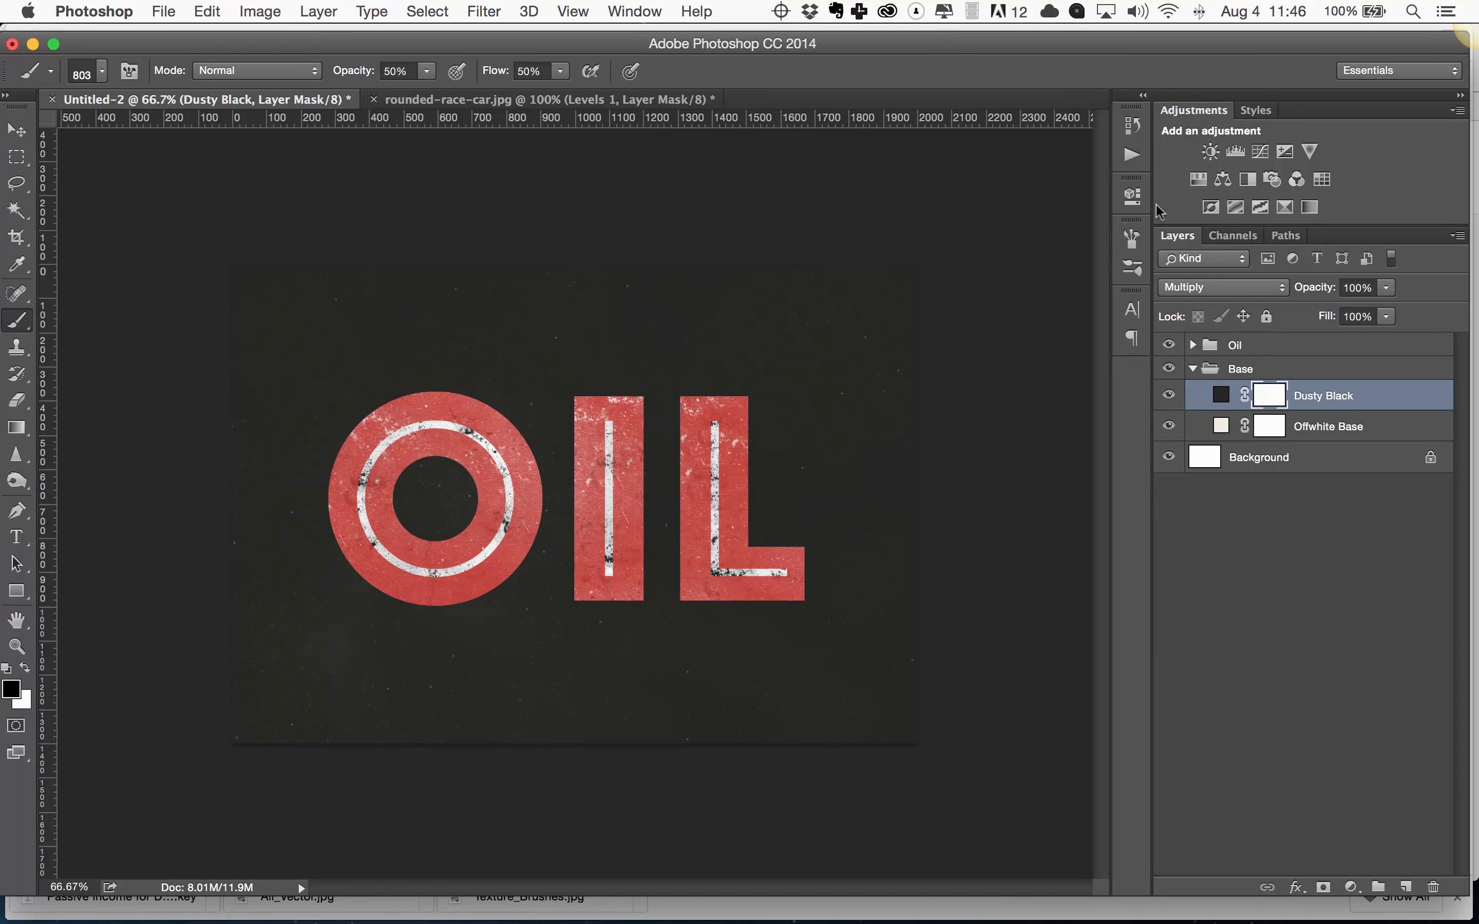
pyautogui.click(102, 71)
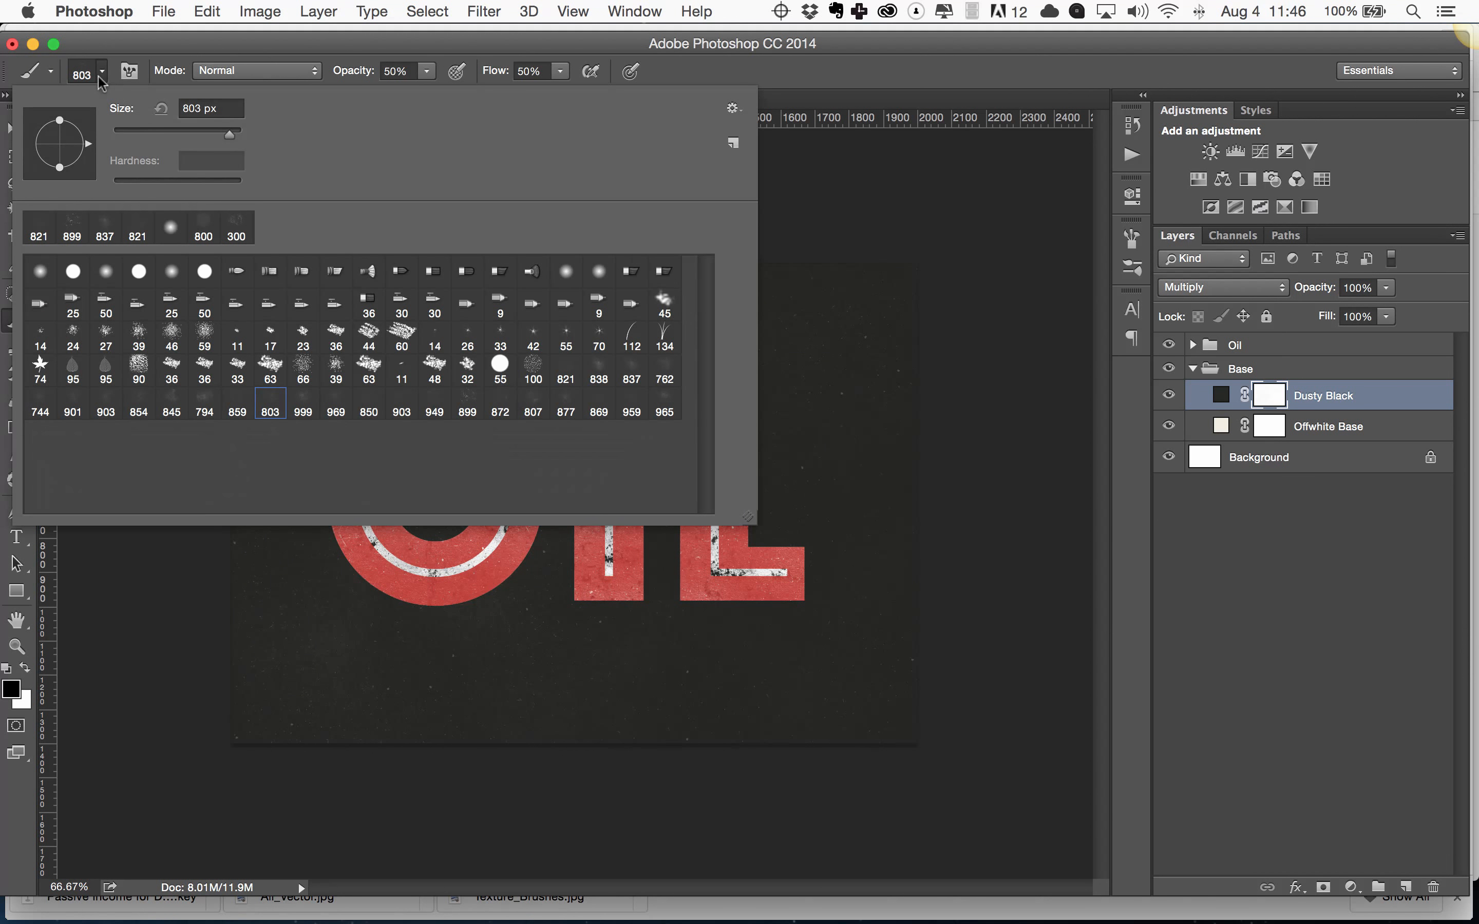
pyautogui.doubleClick(638, 370)
# Set the brush opacity to 74% and flow to 67%, and stamp the texture near the background's upper edge.
pyautogui.click(427, 72)
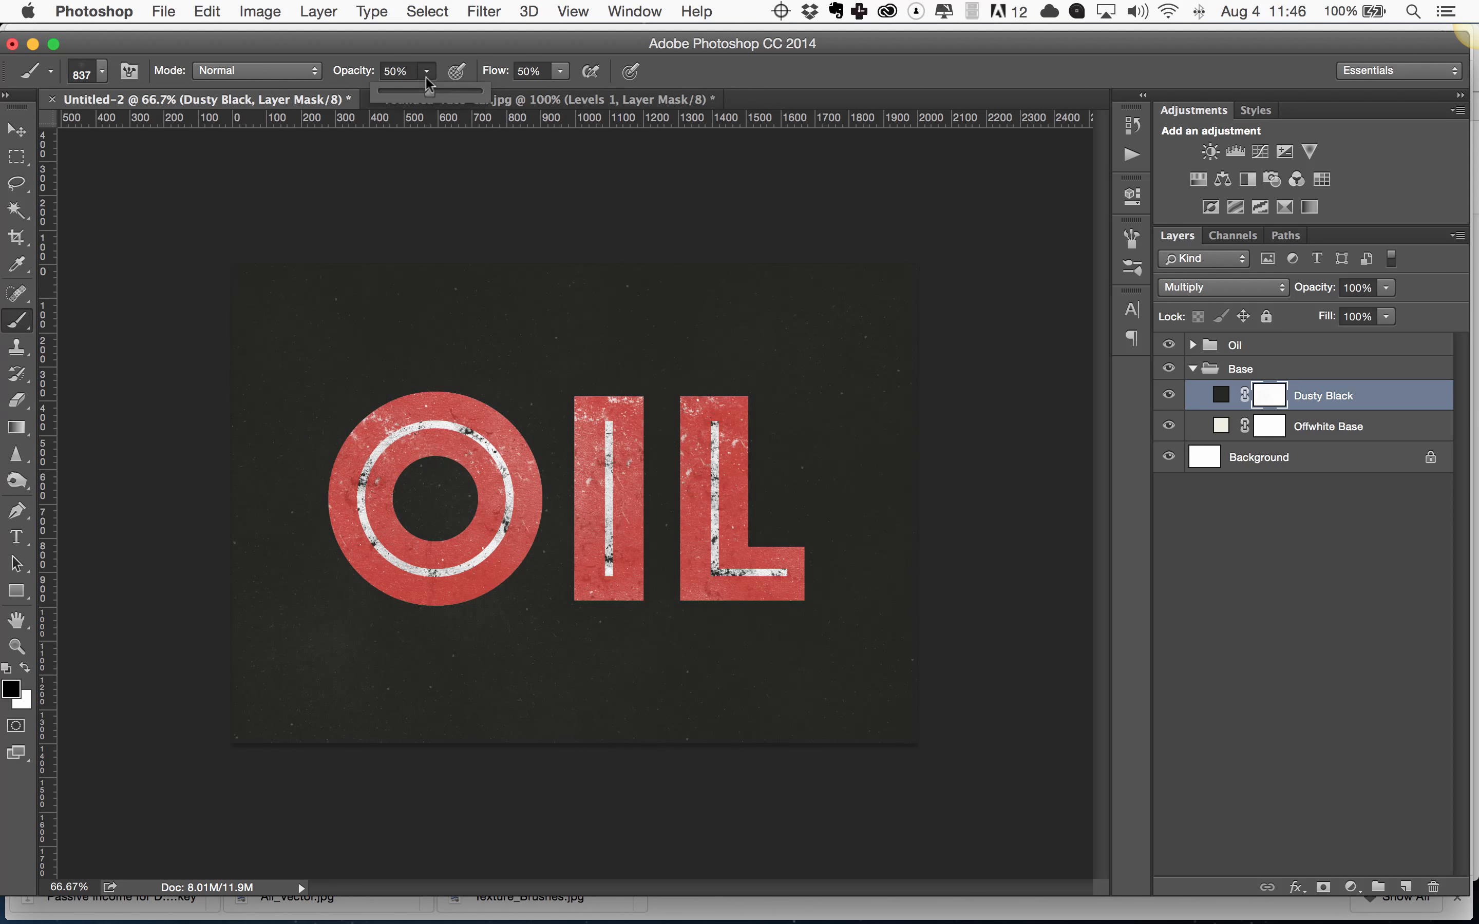
pyautogui.moveTo(432, 97); pyautogui.dragTo(454, 101)
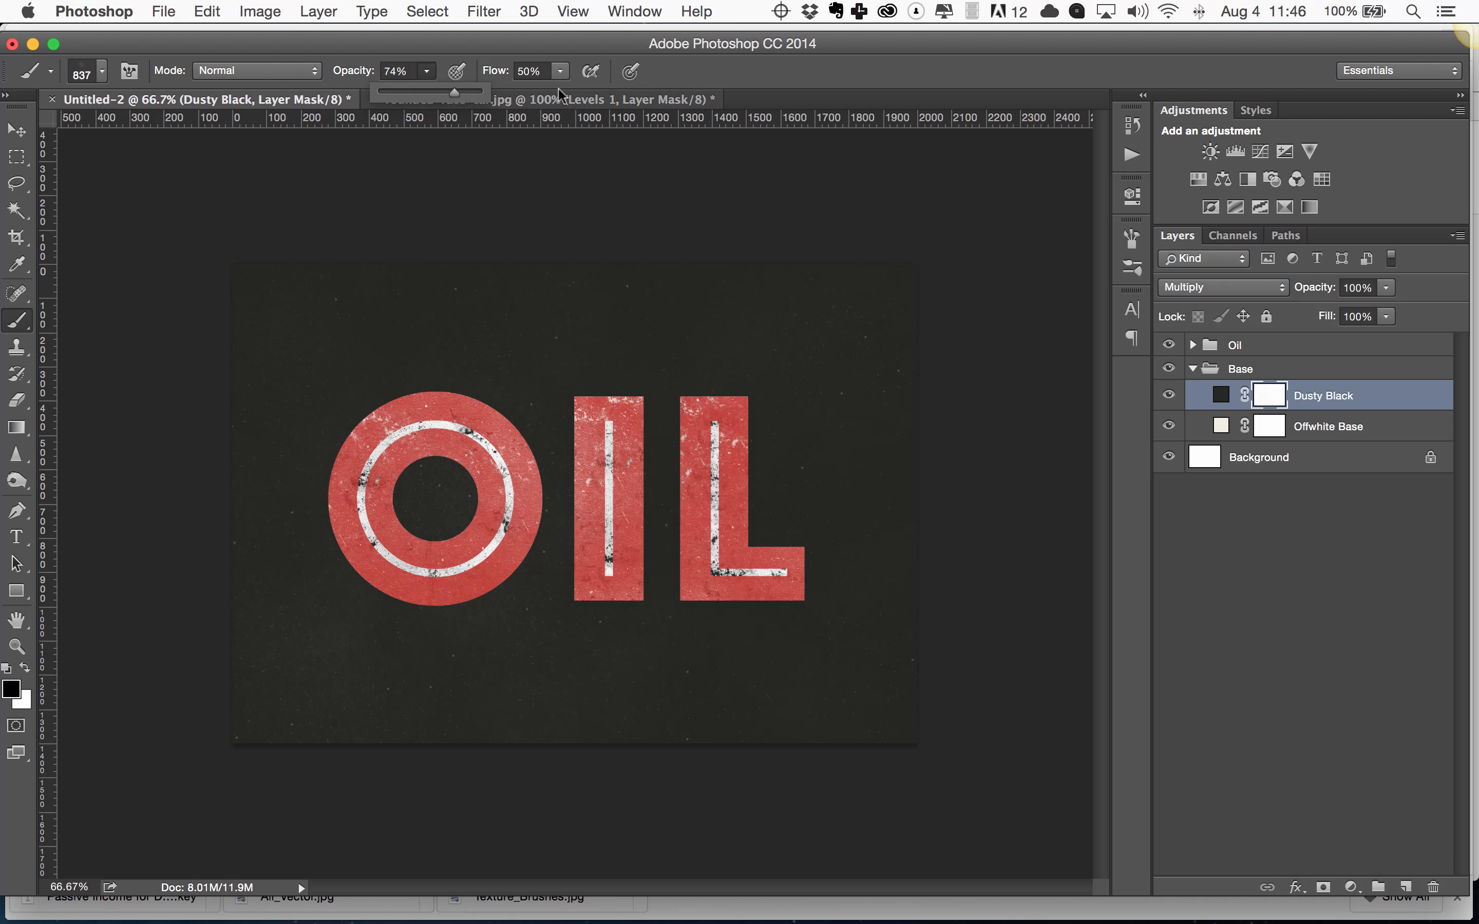
pyautogui.click(560, 71)
pyautogui.moveTo(564, 93); pyautogui.dragTo(574, 96)
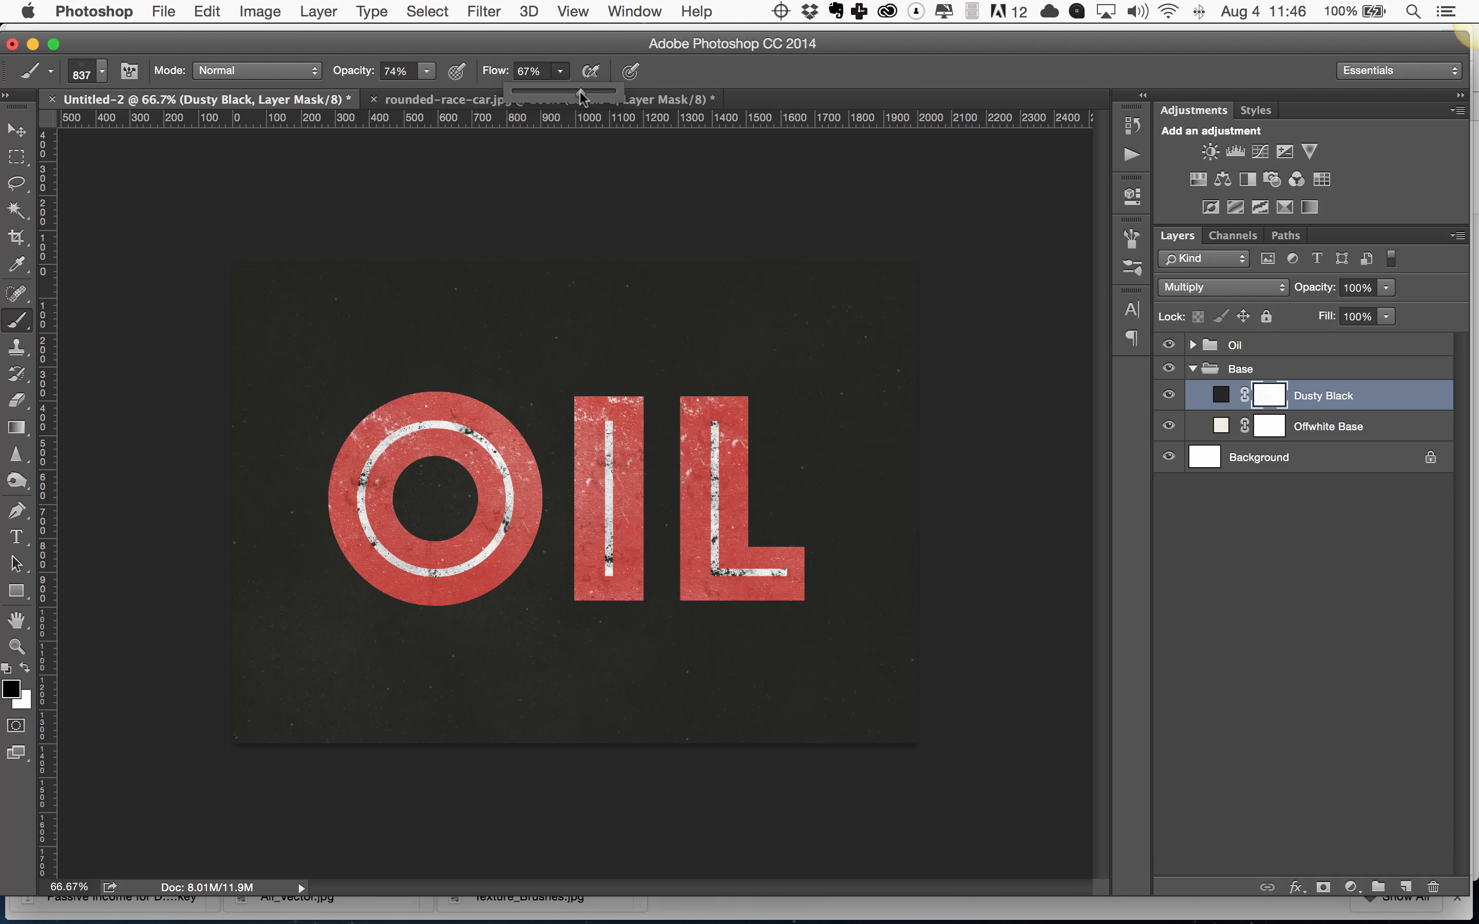
pyautogui.click(518, 279)
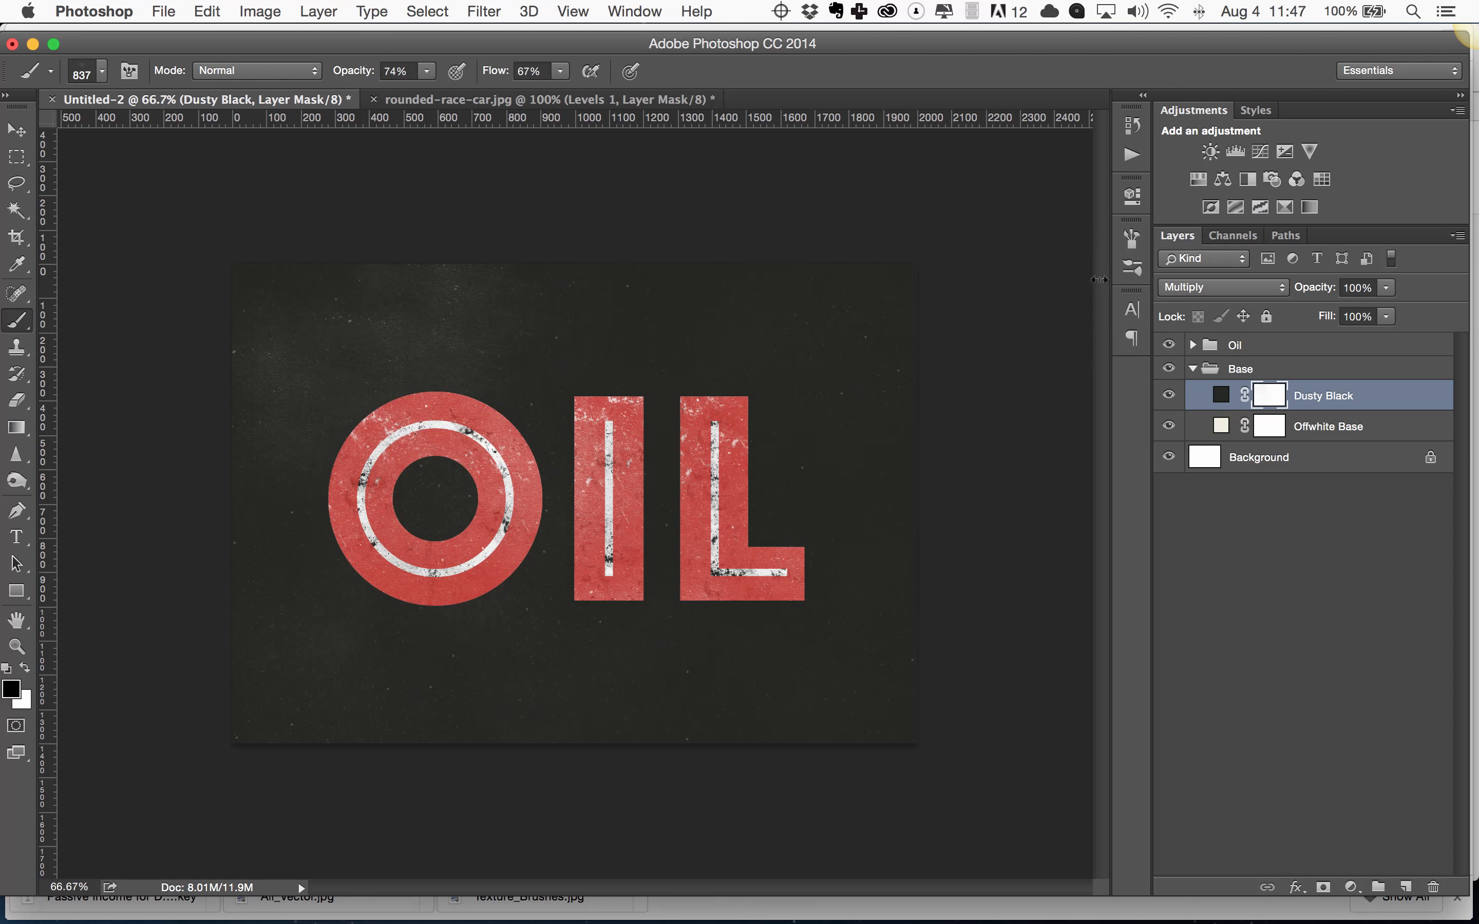
# Enable Shape Dynamics for the 837 px brush with an Angle Jitter of 36%.
pyautogui.click(1134, 242)
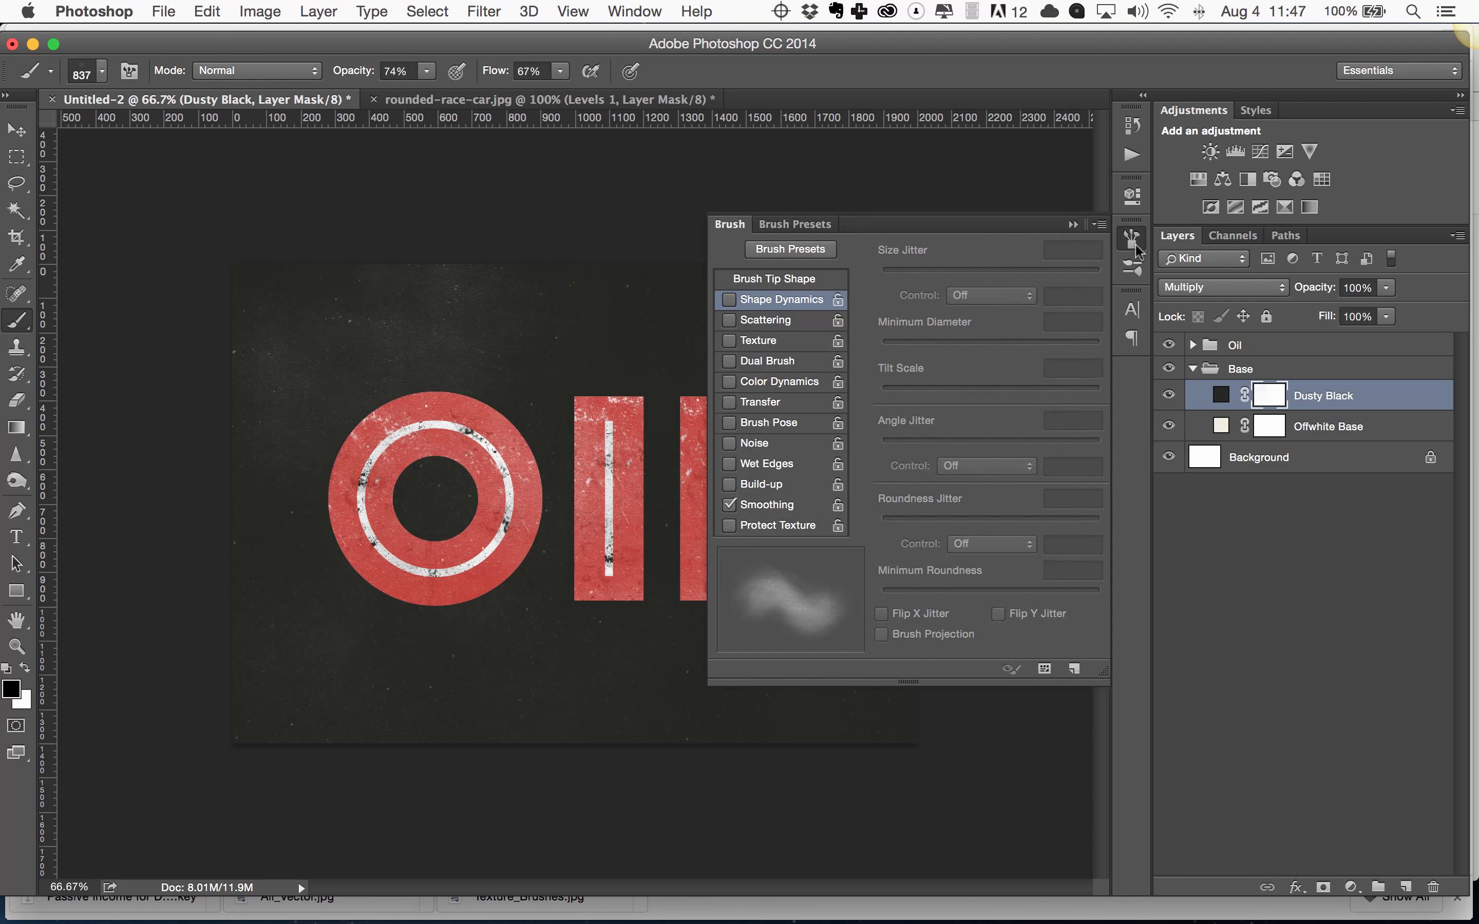
pyautogui.click(729, 300)
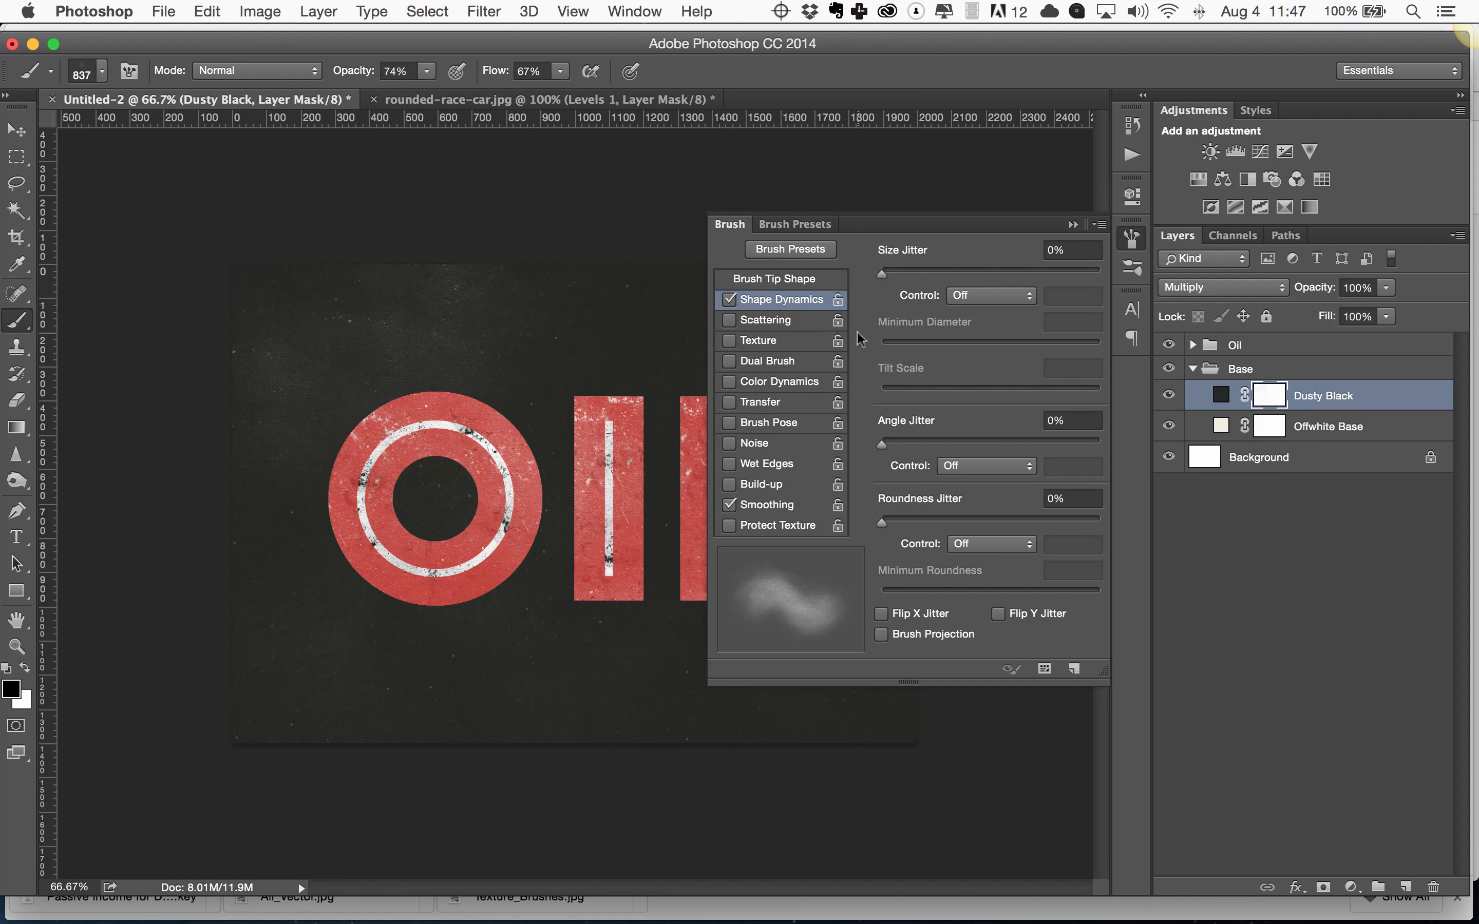
pyautogui.moveTo(882, 444); pyautogui.dragTo(960, 445)
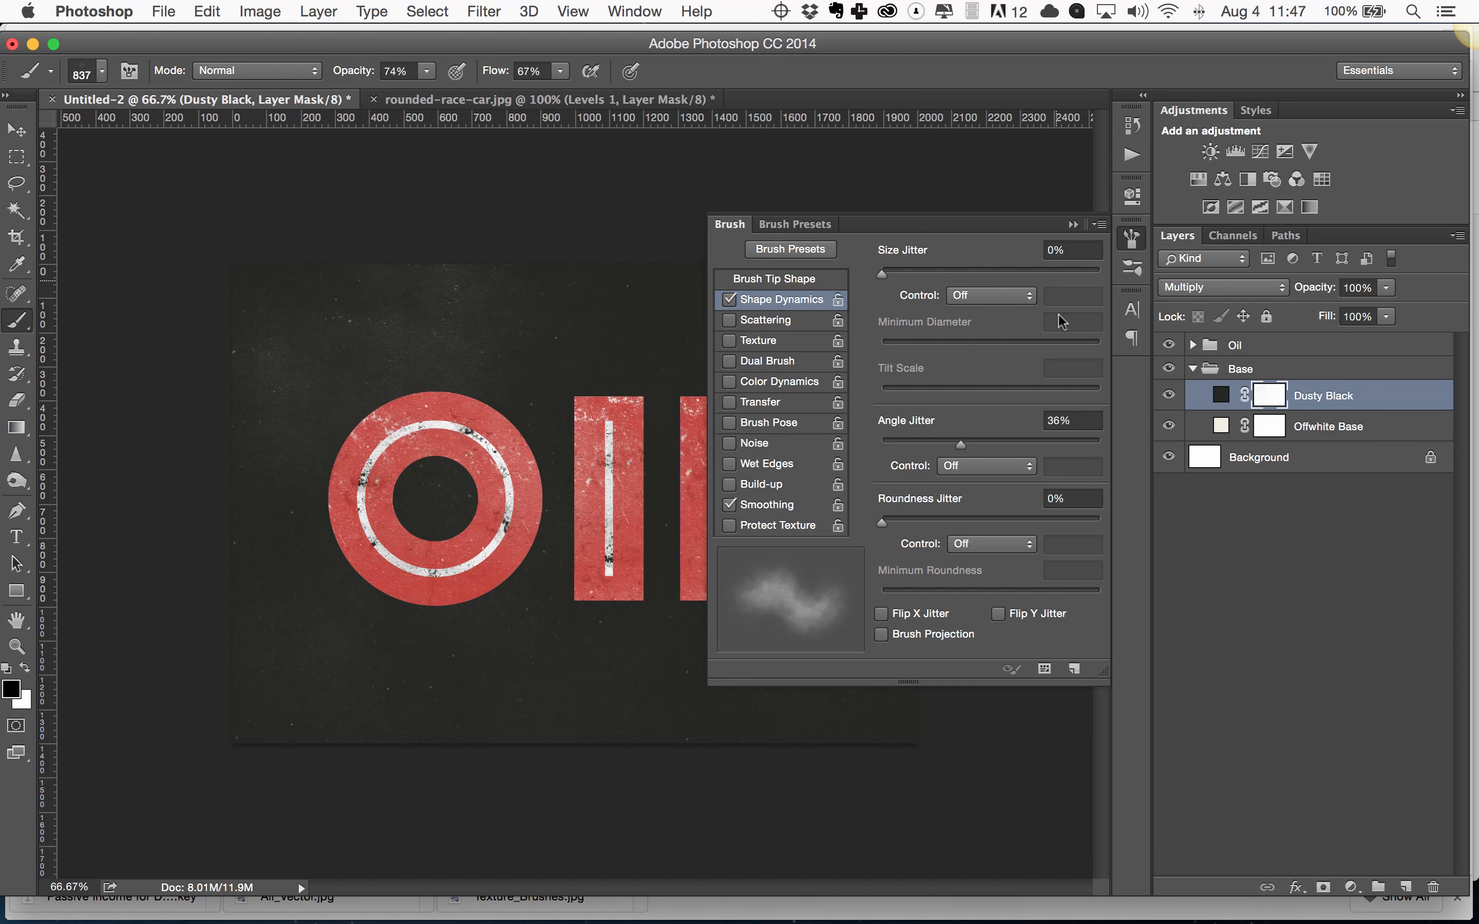
pyautogui.click(1132, 238)
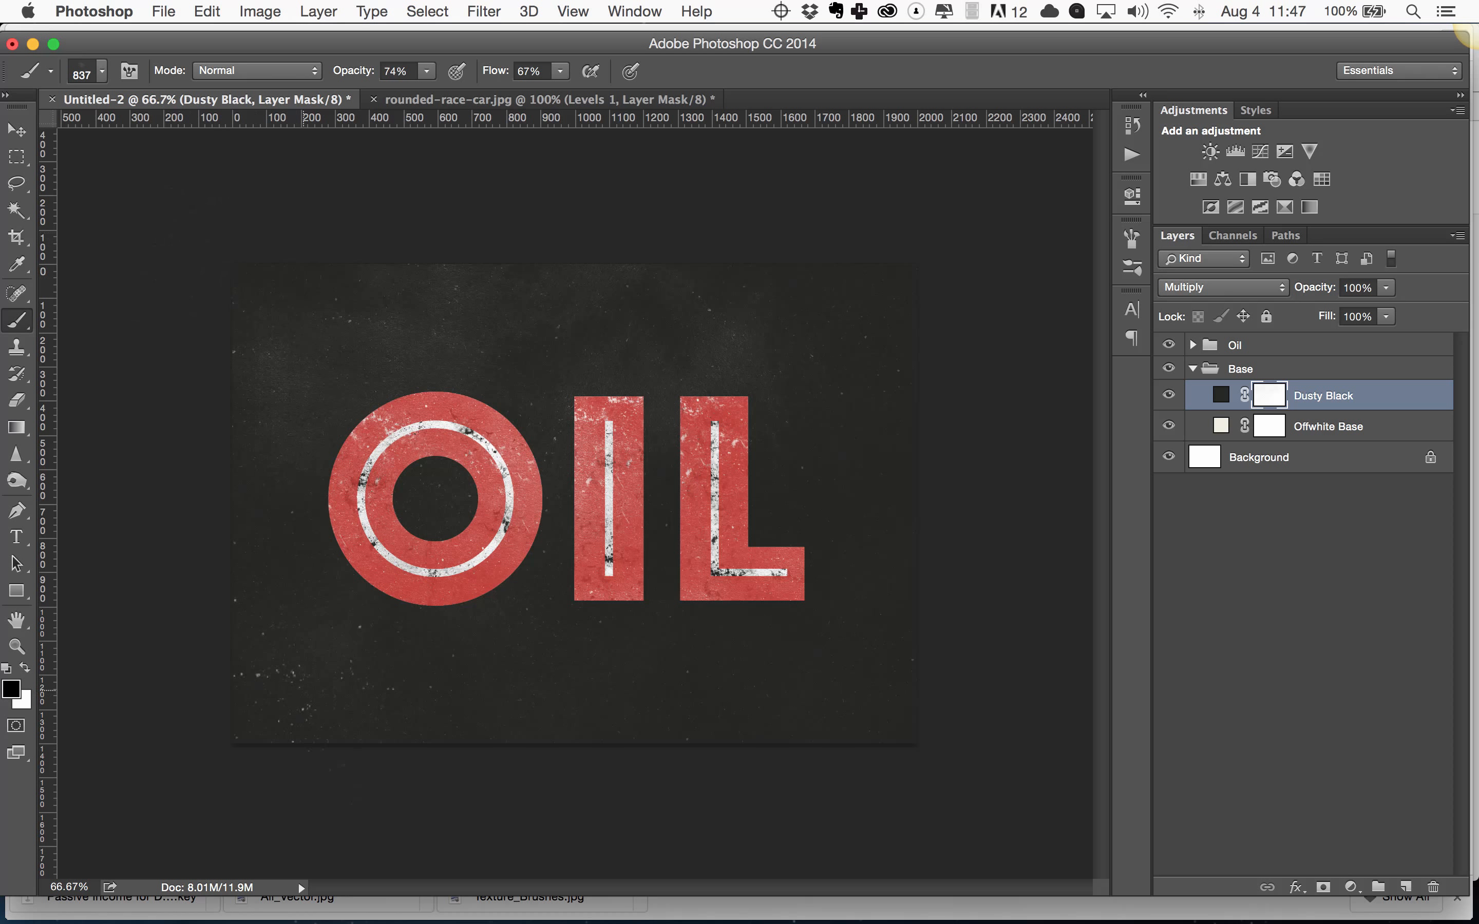
# Stamp the 837 px texture brush all over the dark background on the Dusty Black mask, including its corners and edges.
pyautogui.click(303, 691)
pyautogui.click(422, 630)
pyautogui.click(639, 684)
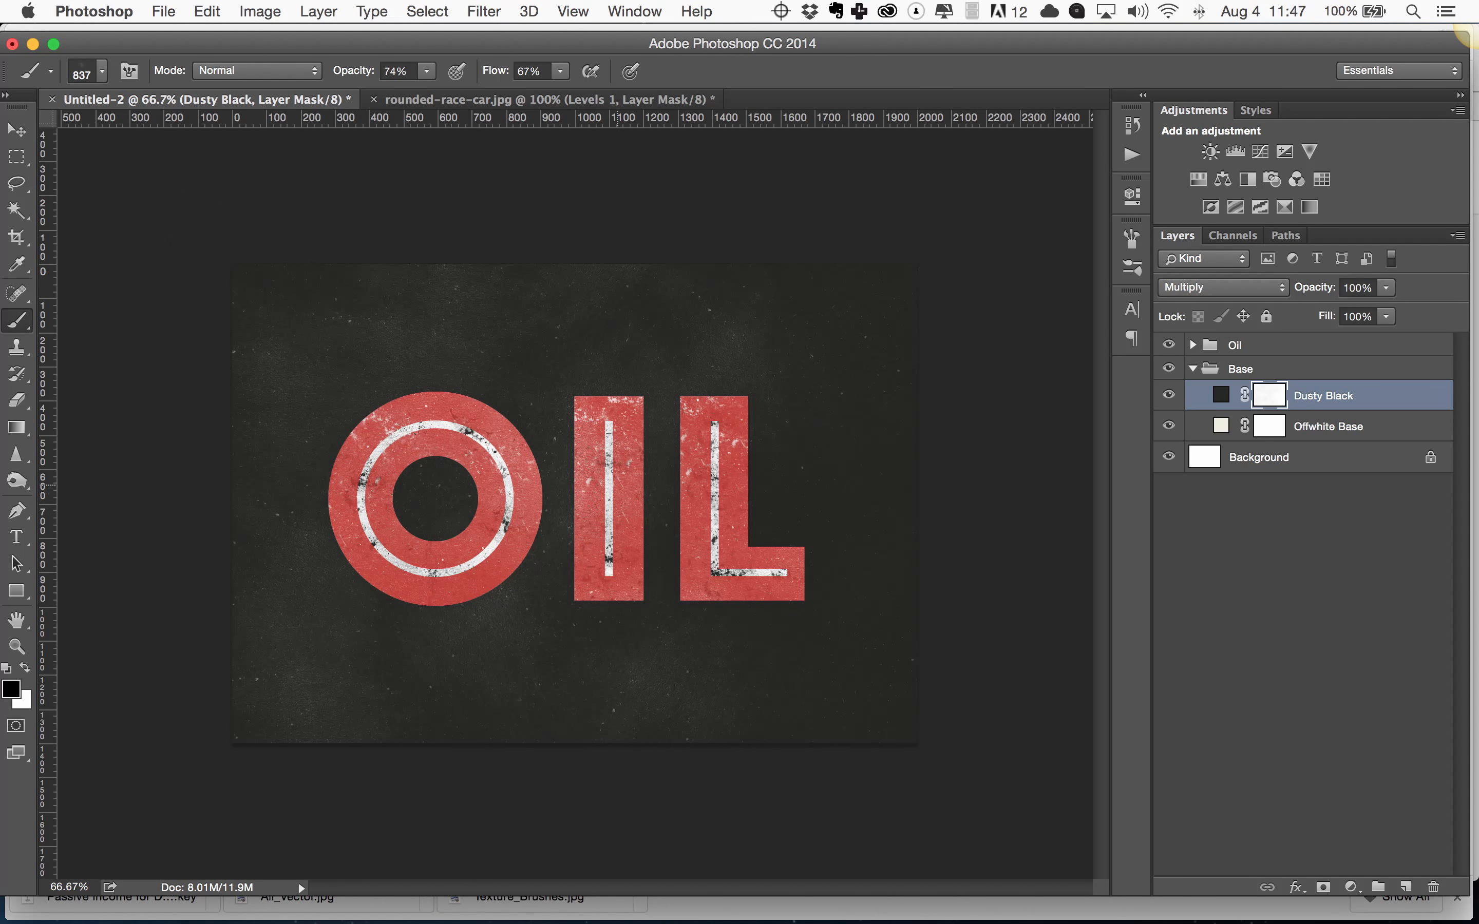
pyautogui.click(399, 528)
pyautogui.click(253, 288)
pyautogui.click(800, 335)
pyautogui.click(893, 320)
pyautogui.click(879, 551)
pyautogui.click(826, 502)
pyautogui.click(841, 462)
pyautogui.click(512, 424)
pyautogui.click(611, 680)
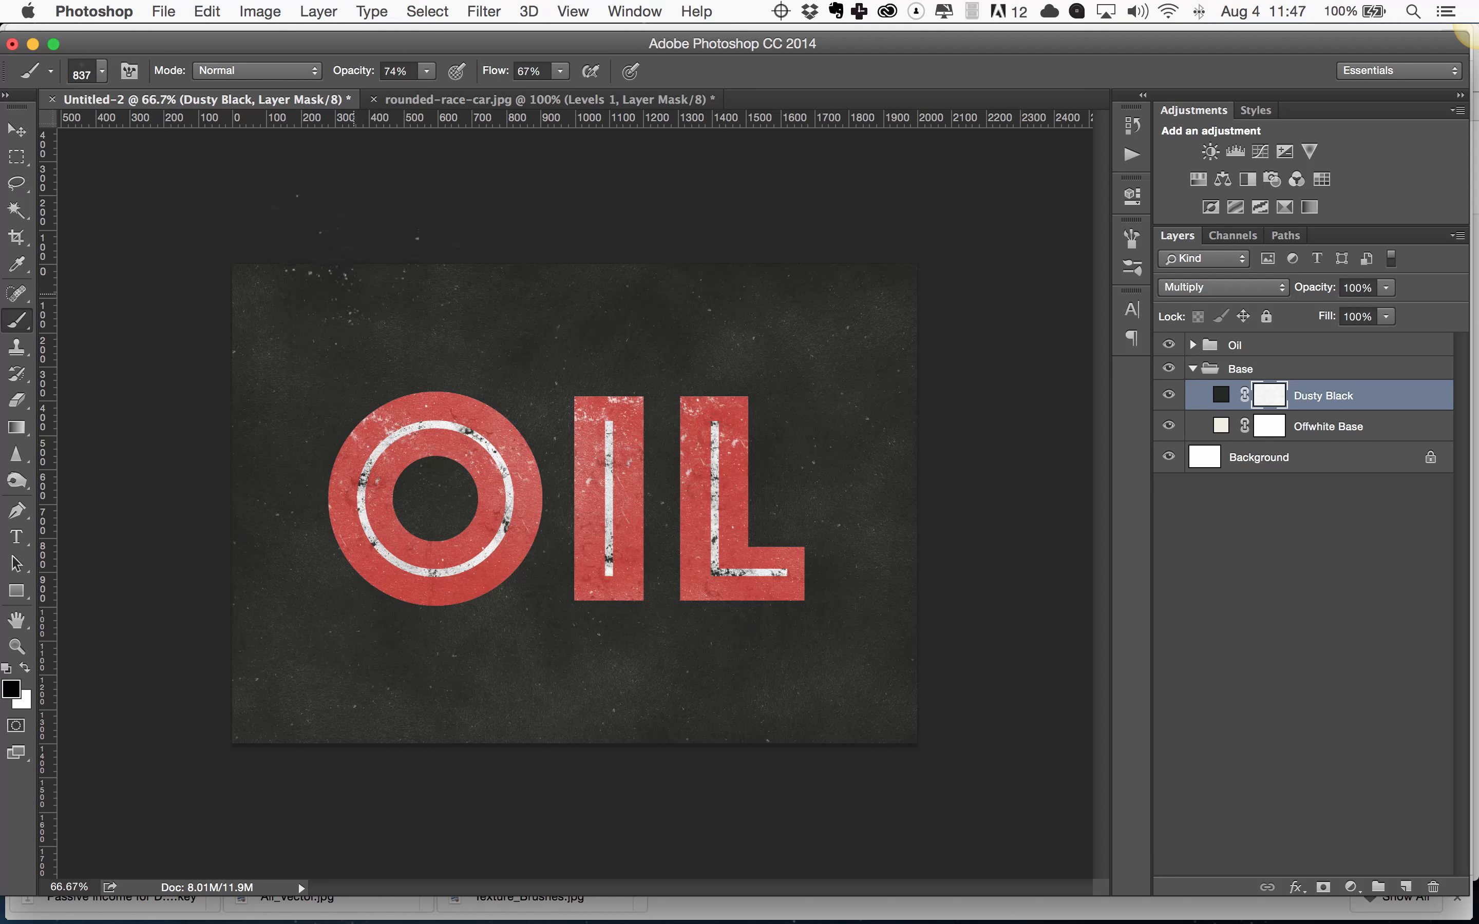
pyautogui.click(415, 489)
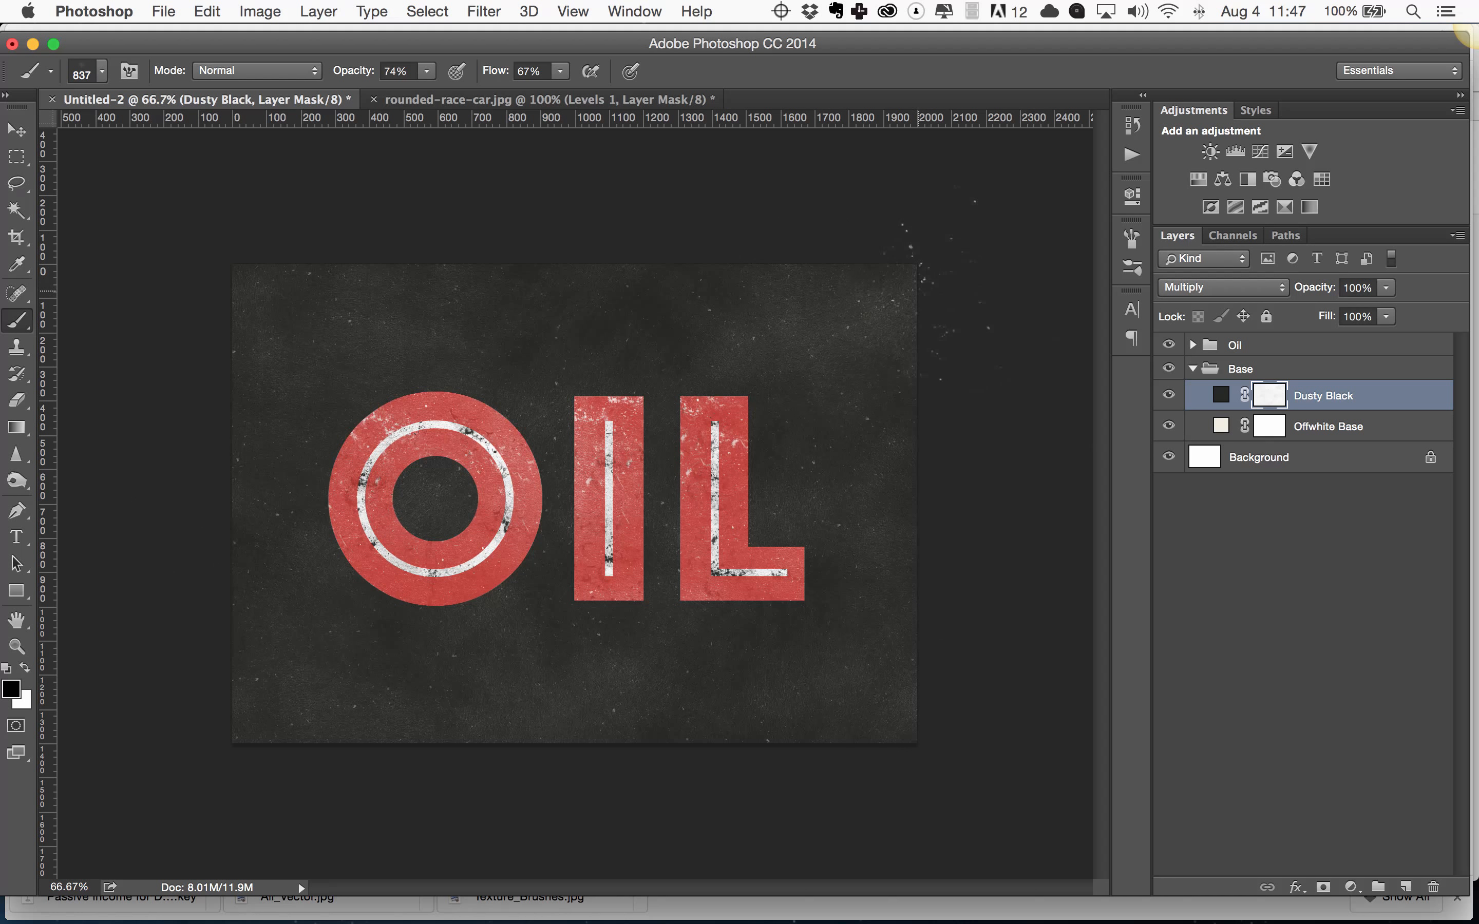
pyautogui.click(282, 527)
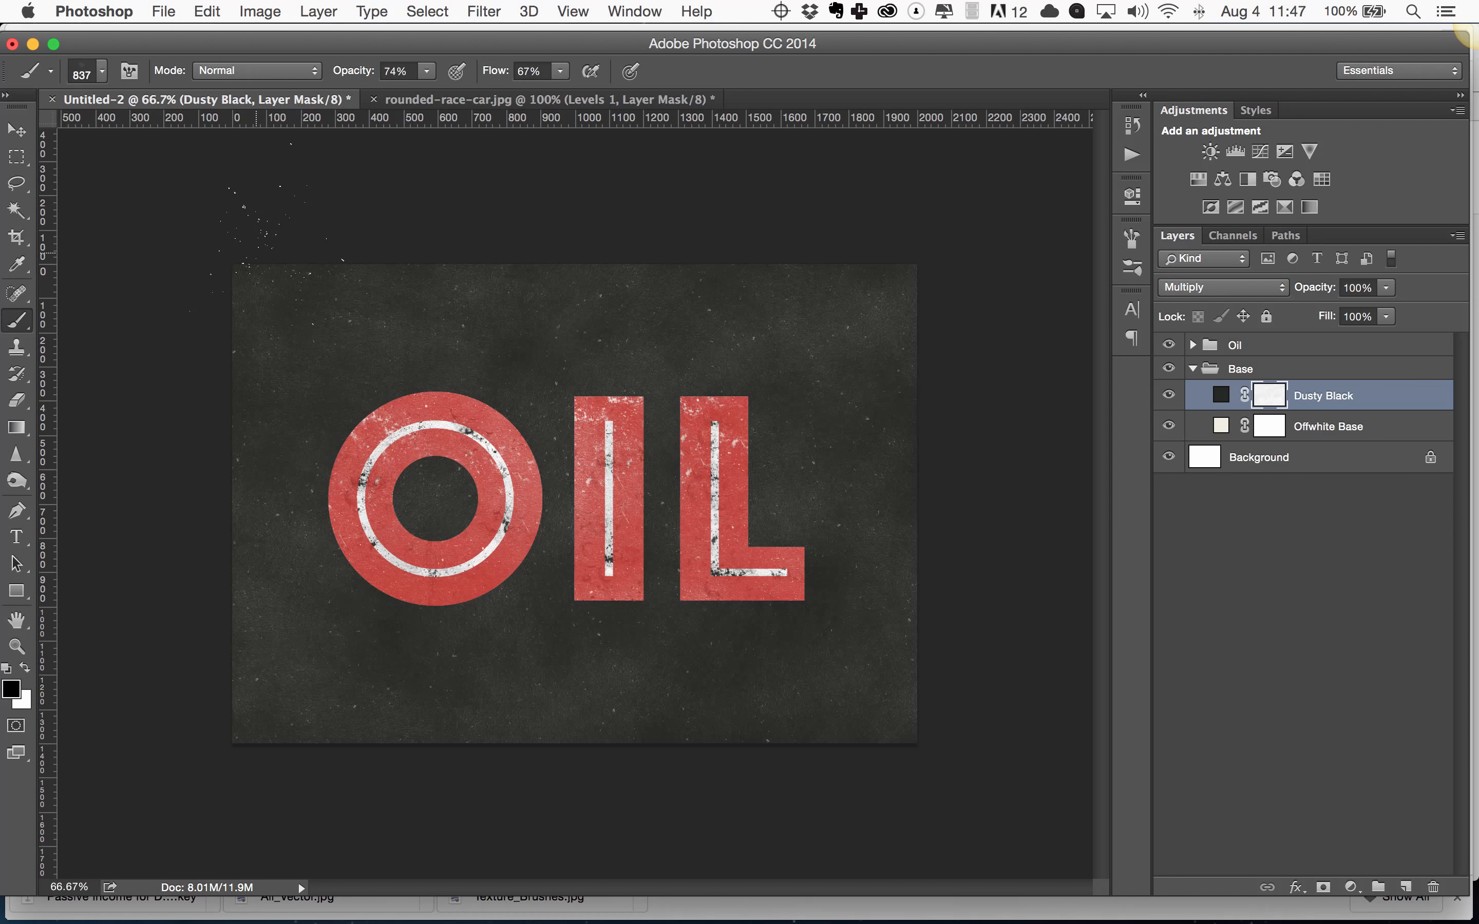
# Load Edge-Brushes.abr from the Bonus #1 7 Edge Brushes folder into the brush presets using the Preset Manager.
pyautogui.click(207, 11)
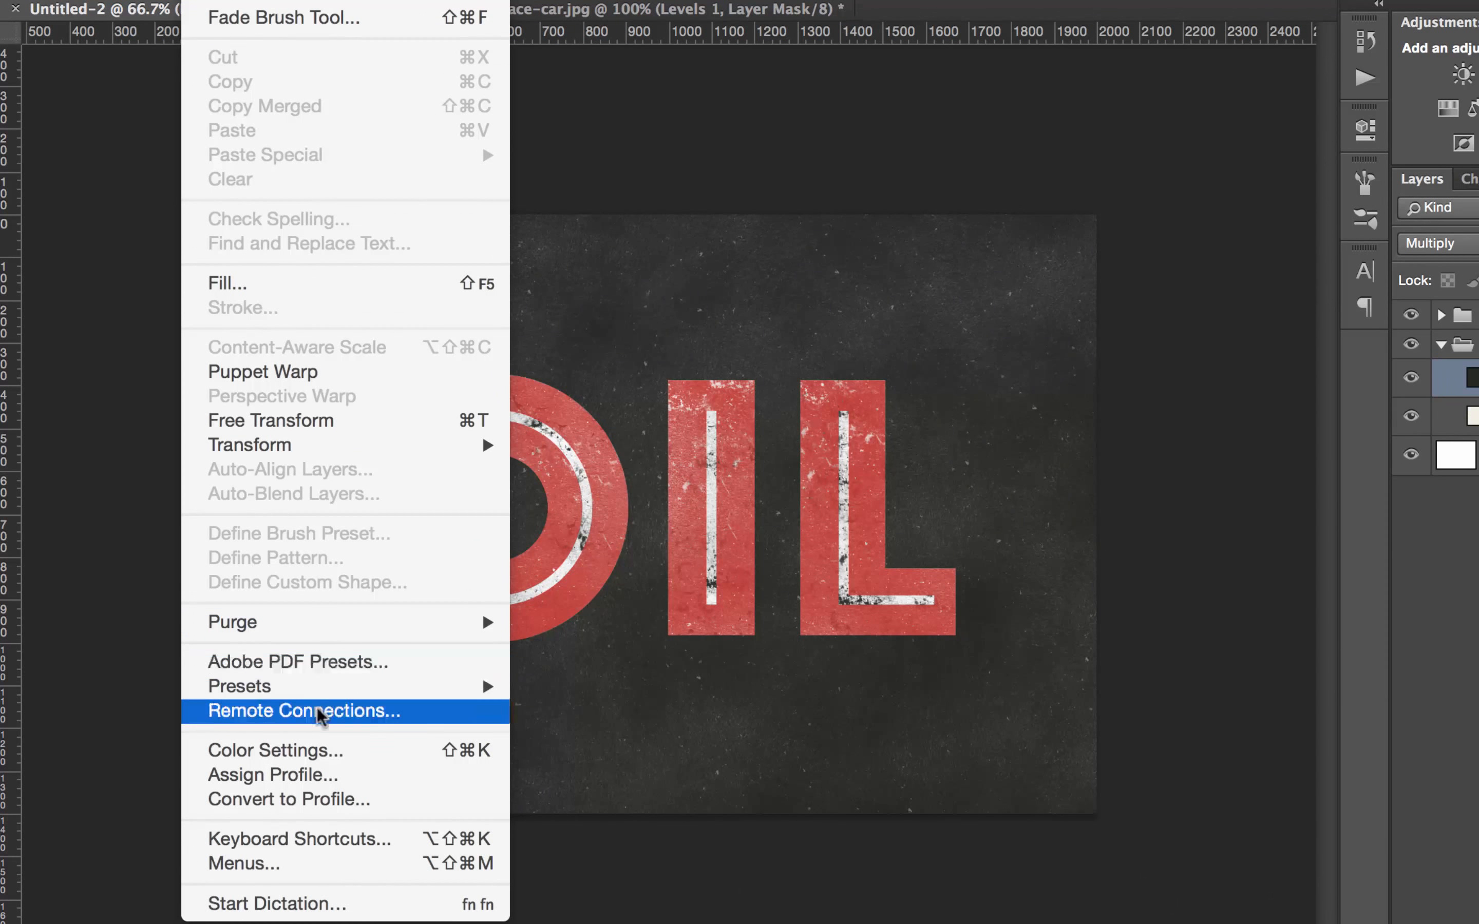
pyautogui.moveTo(420, 685)
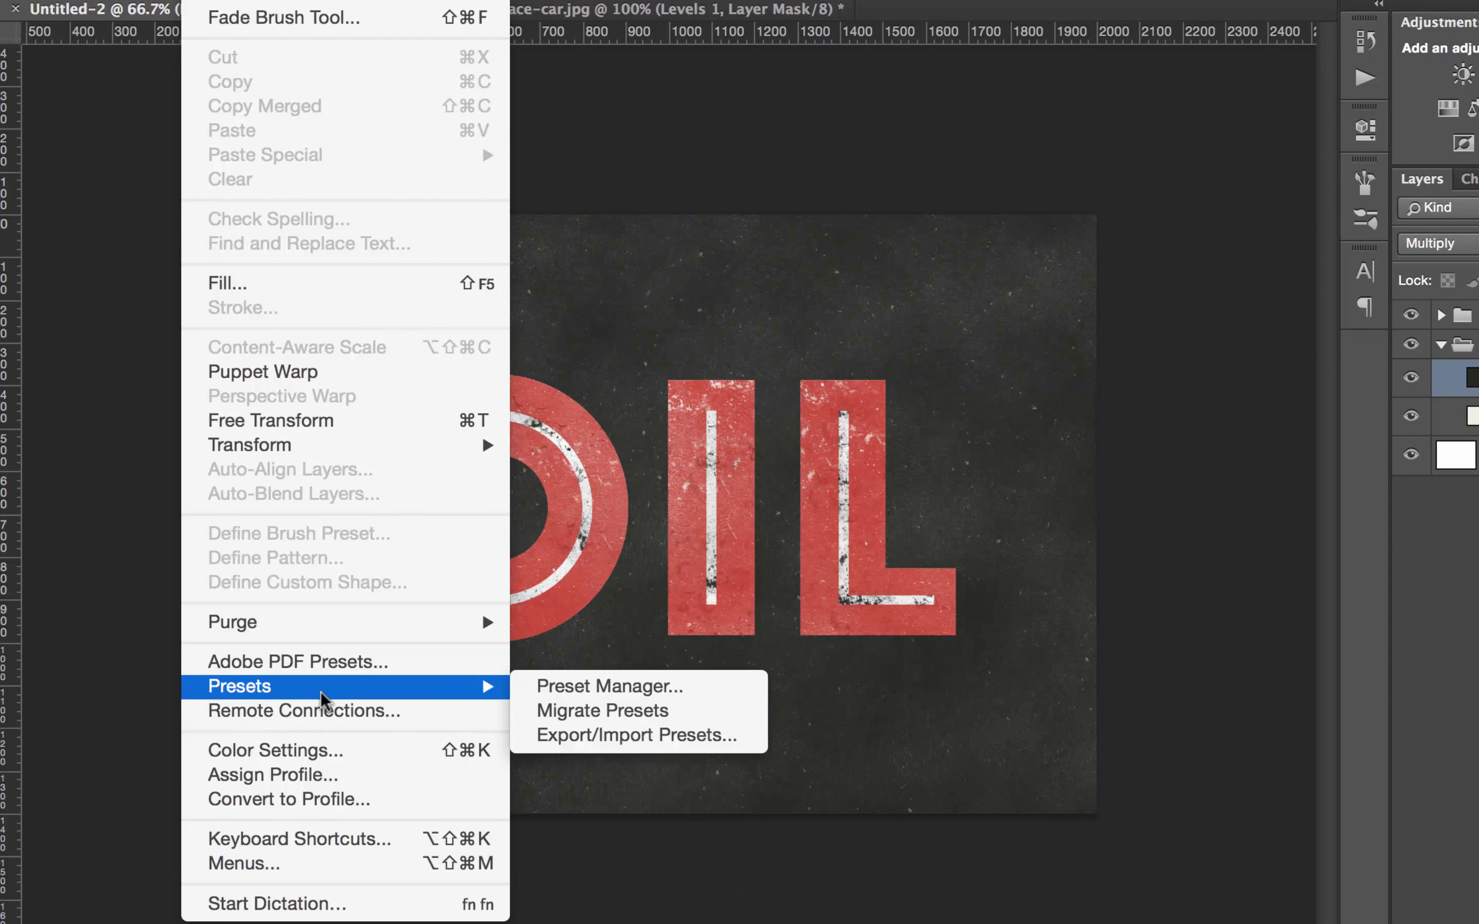
pyautogui.click(636, 690)
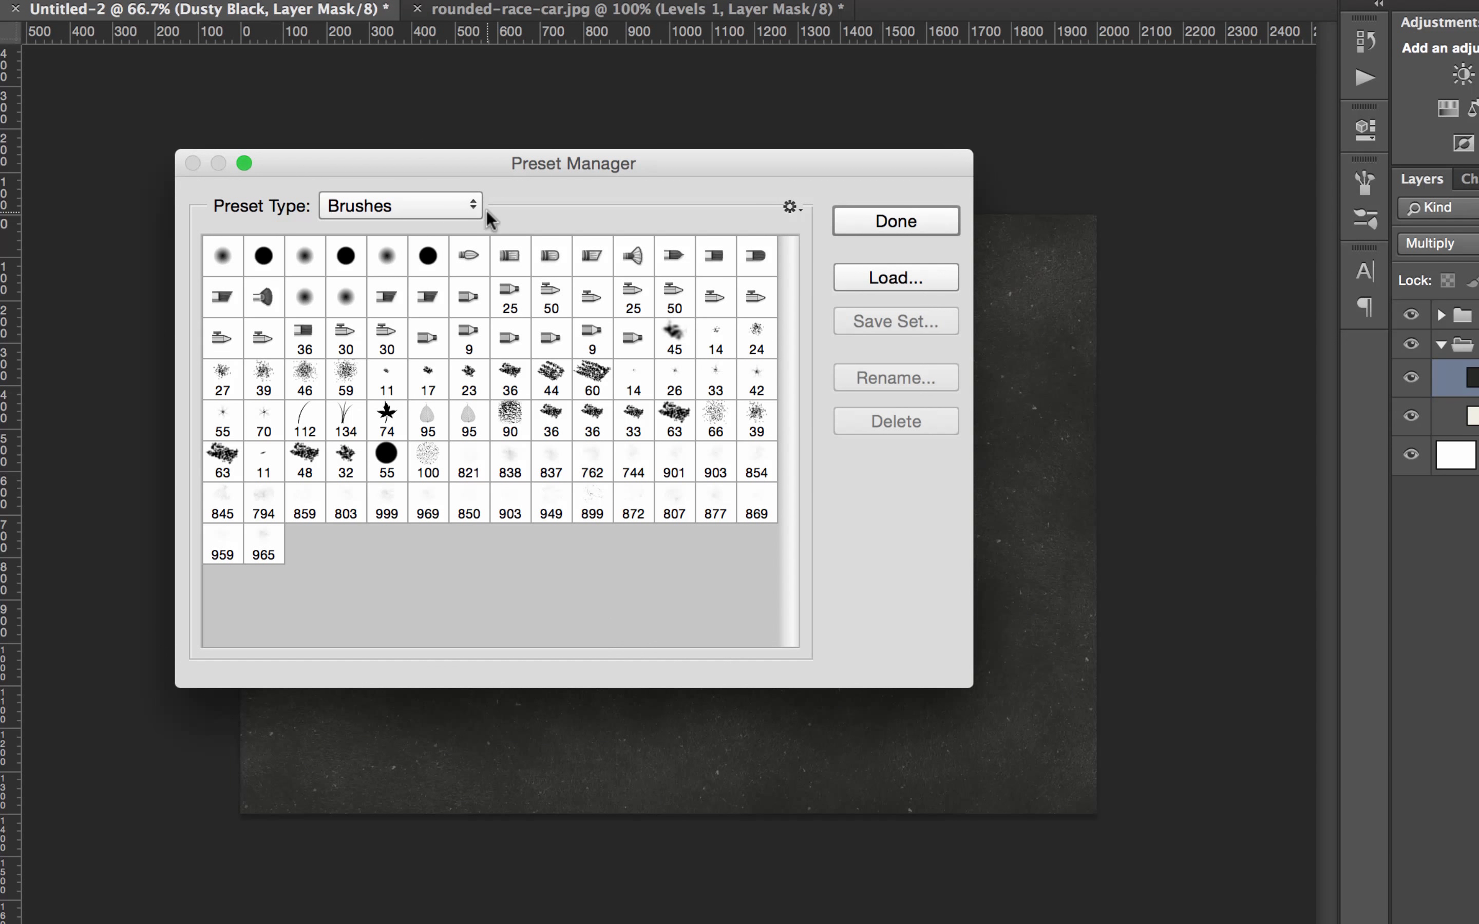
pyautogui.click(904, 279)
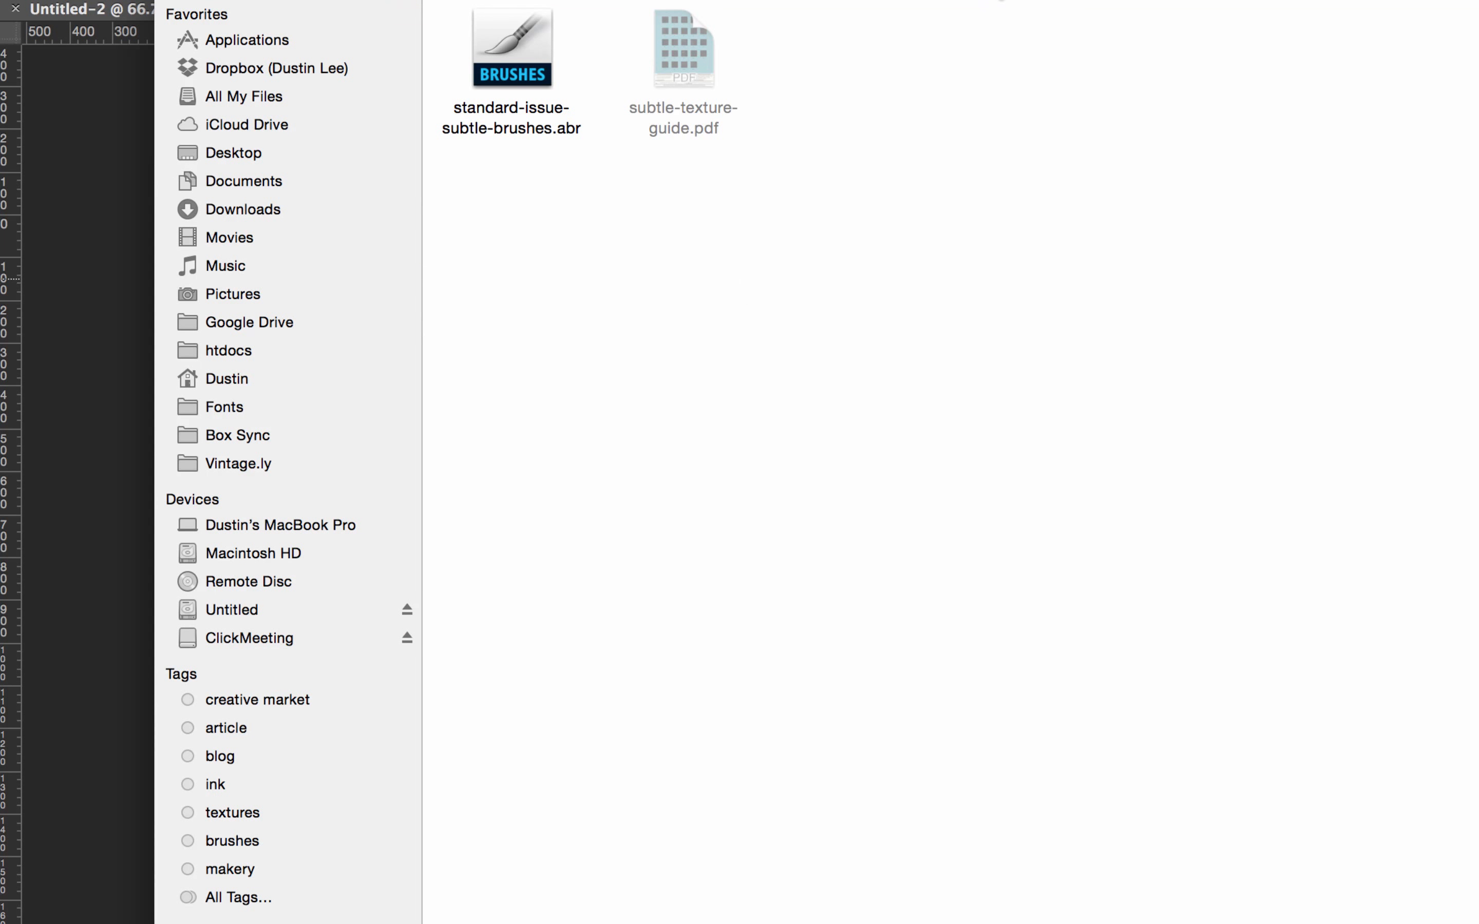
pyautogui.click(997, 6)
pyautogui.click(997, 5)
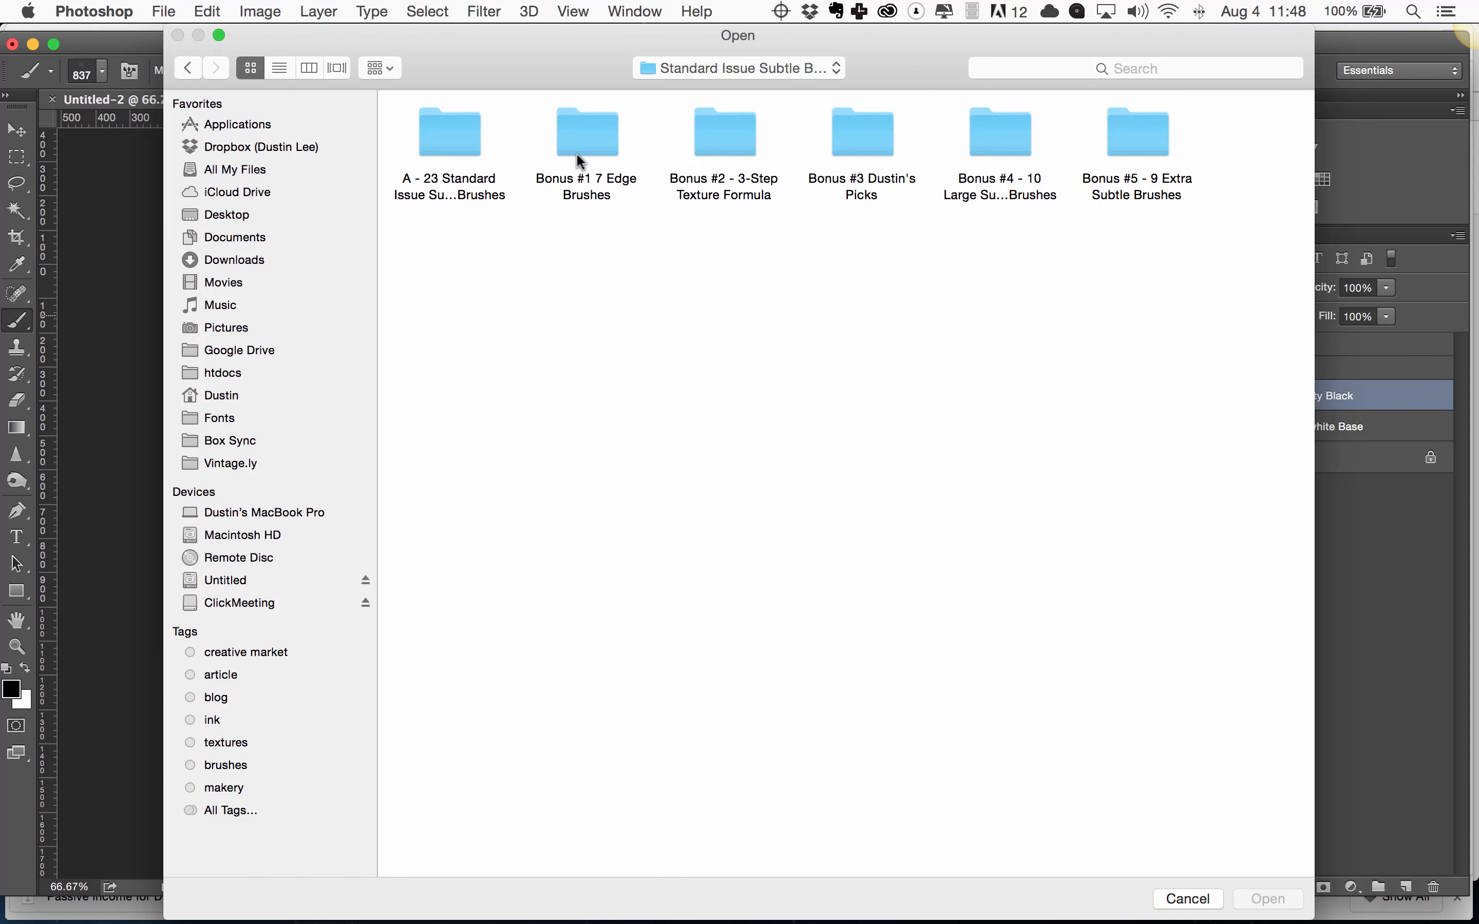
pyautogui.click(587, 138)
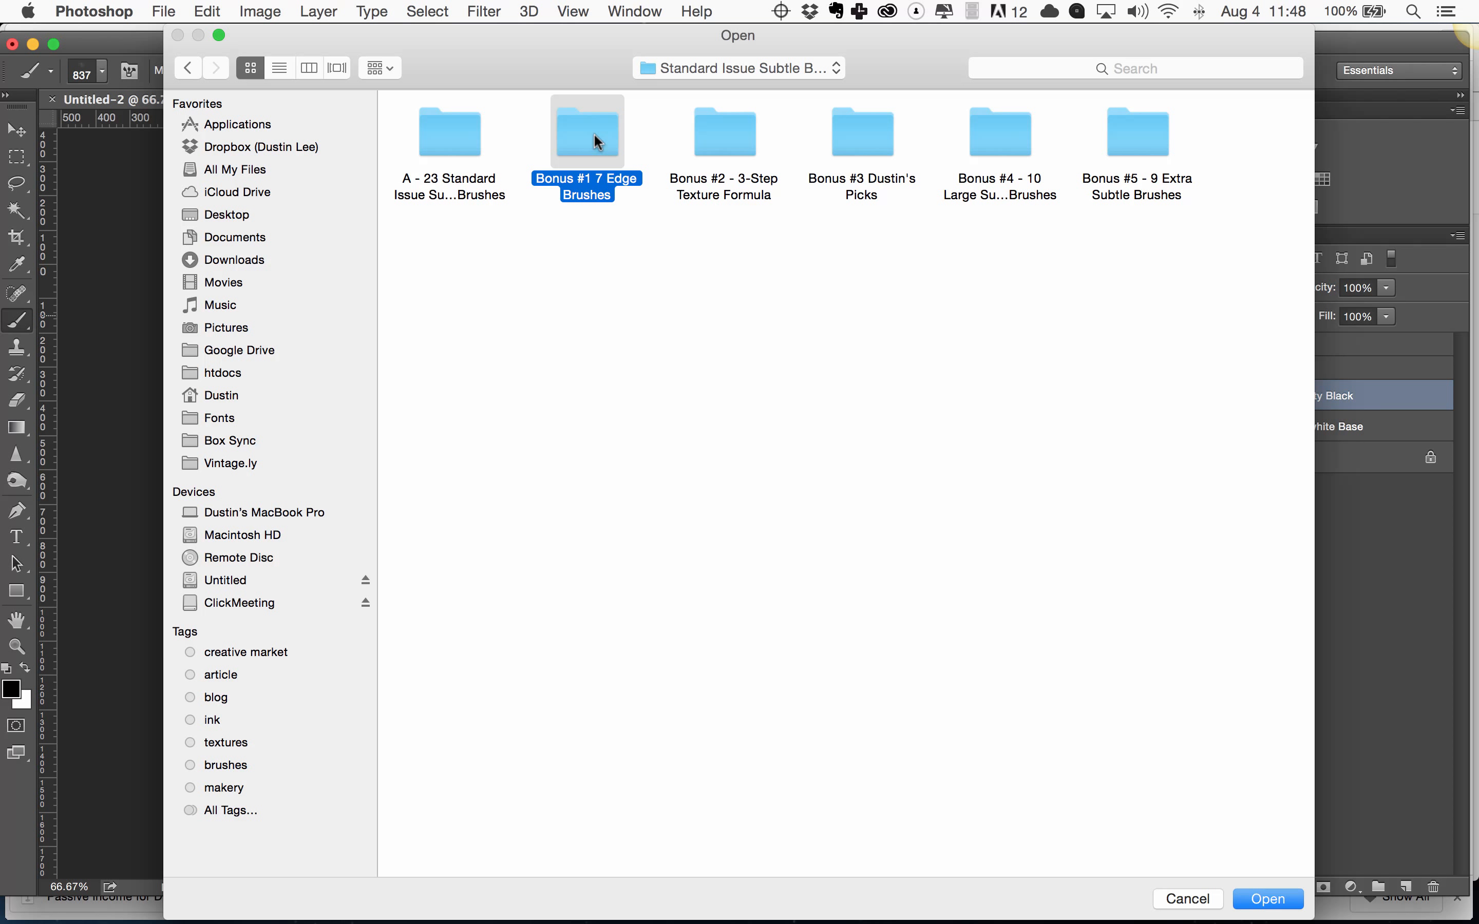
pyautogui.doubleClick(591, 136)
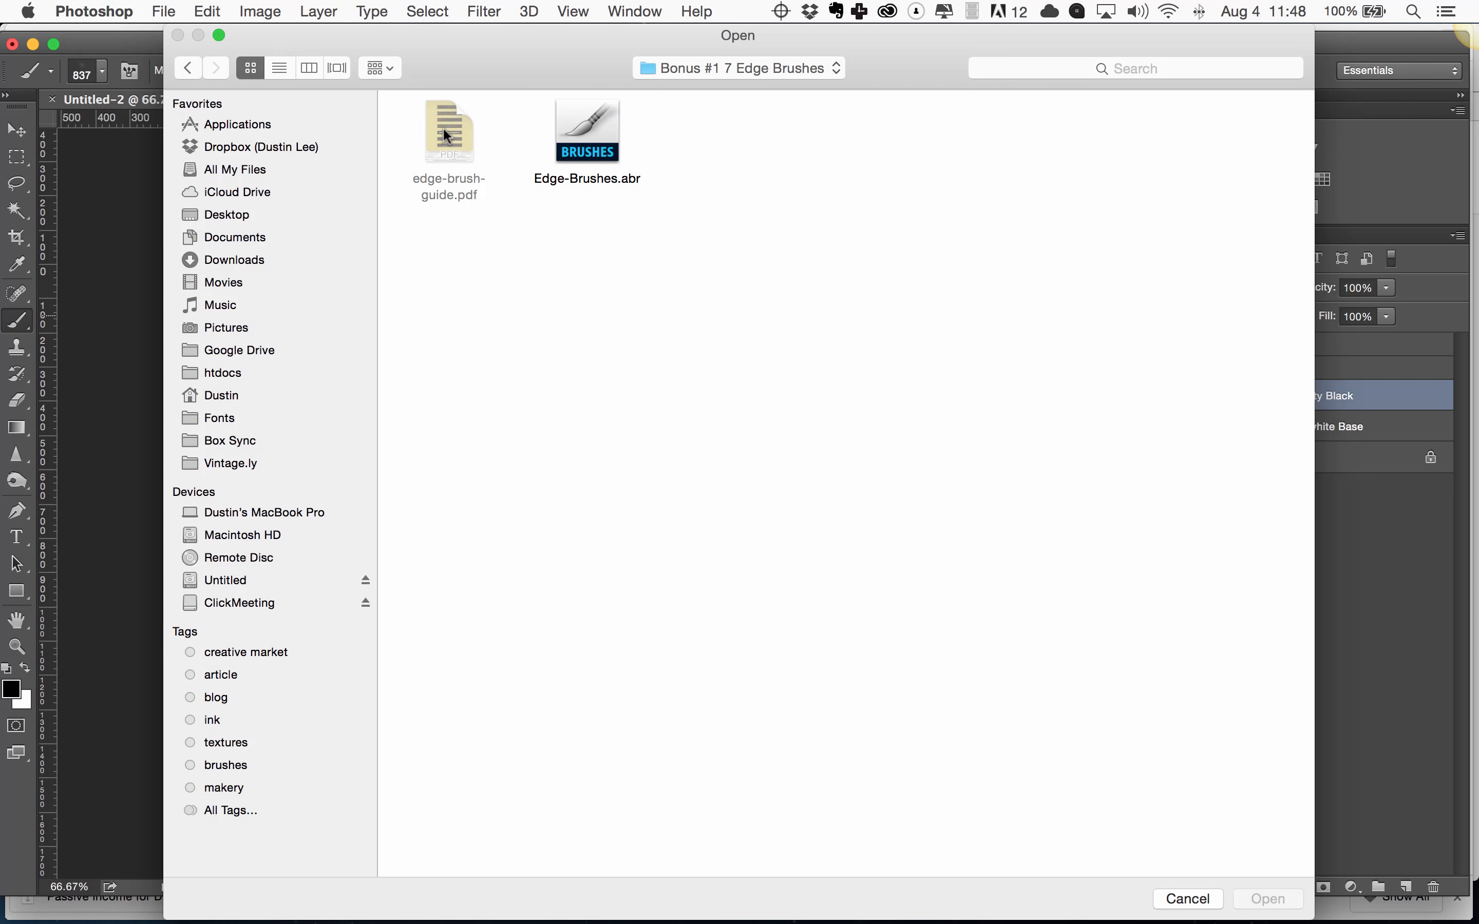
pyautogui.click(581, 142)
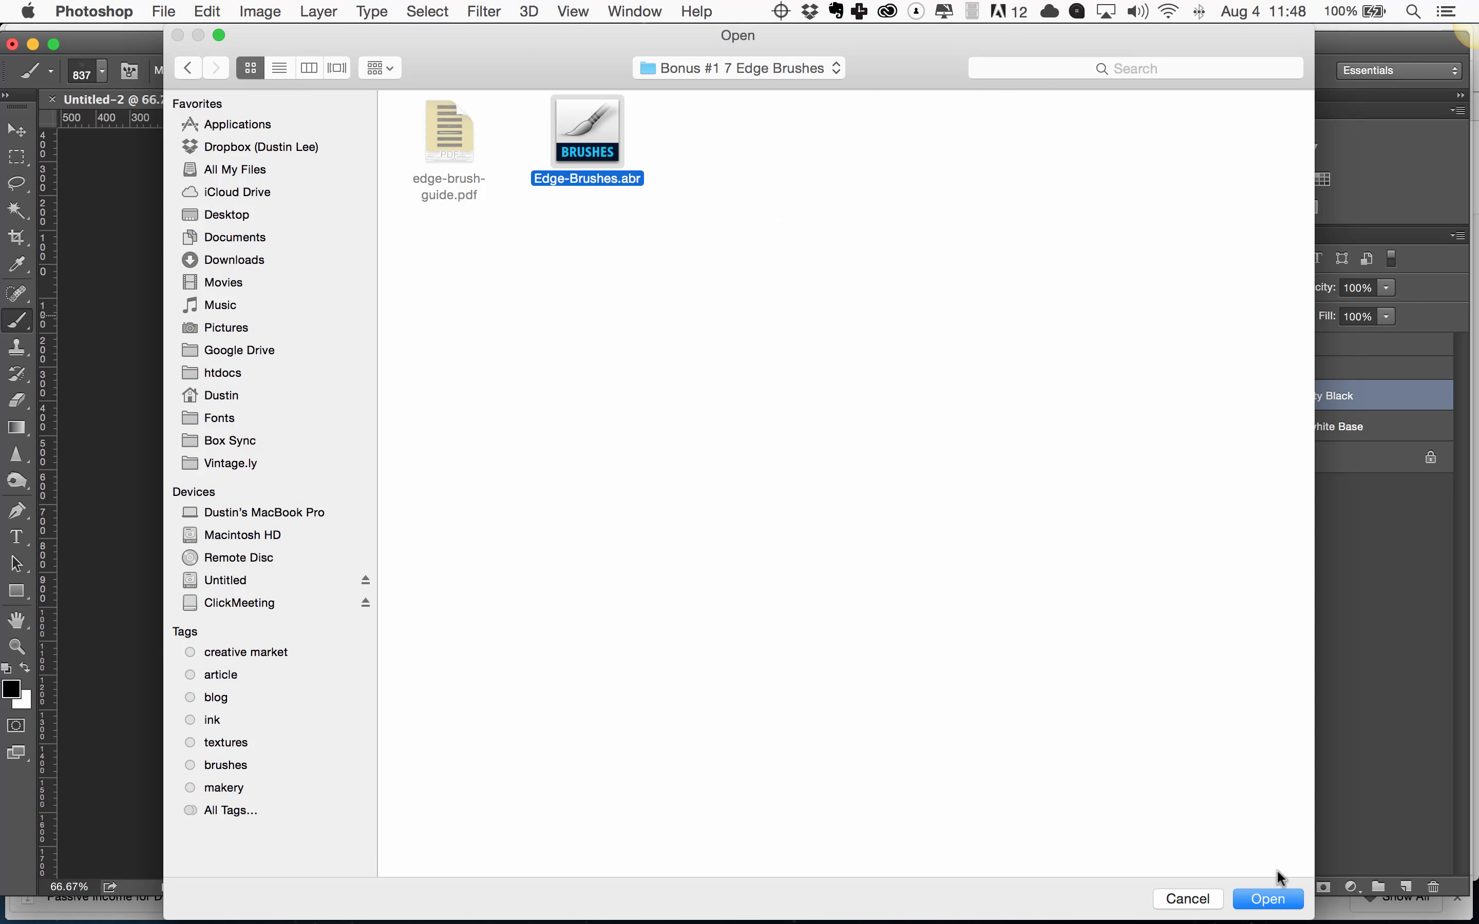
pyautogui.click(1273, 901)
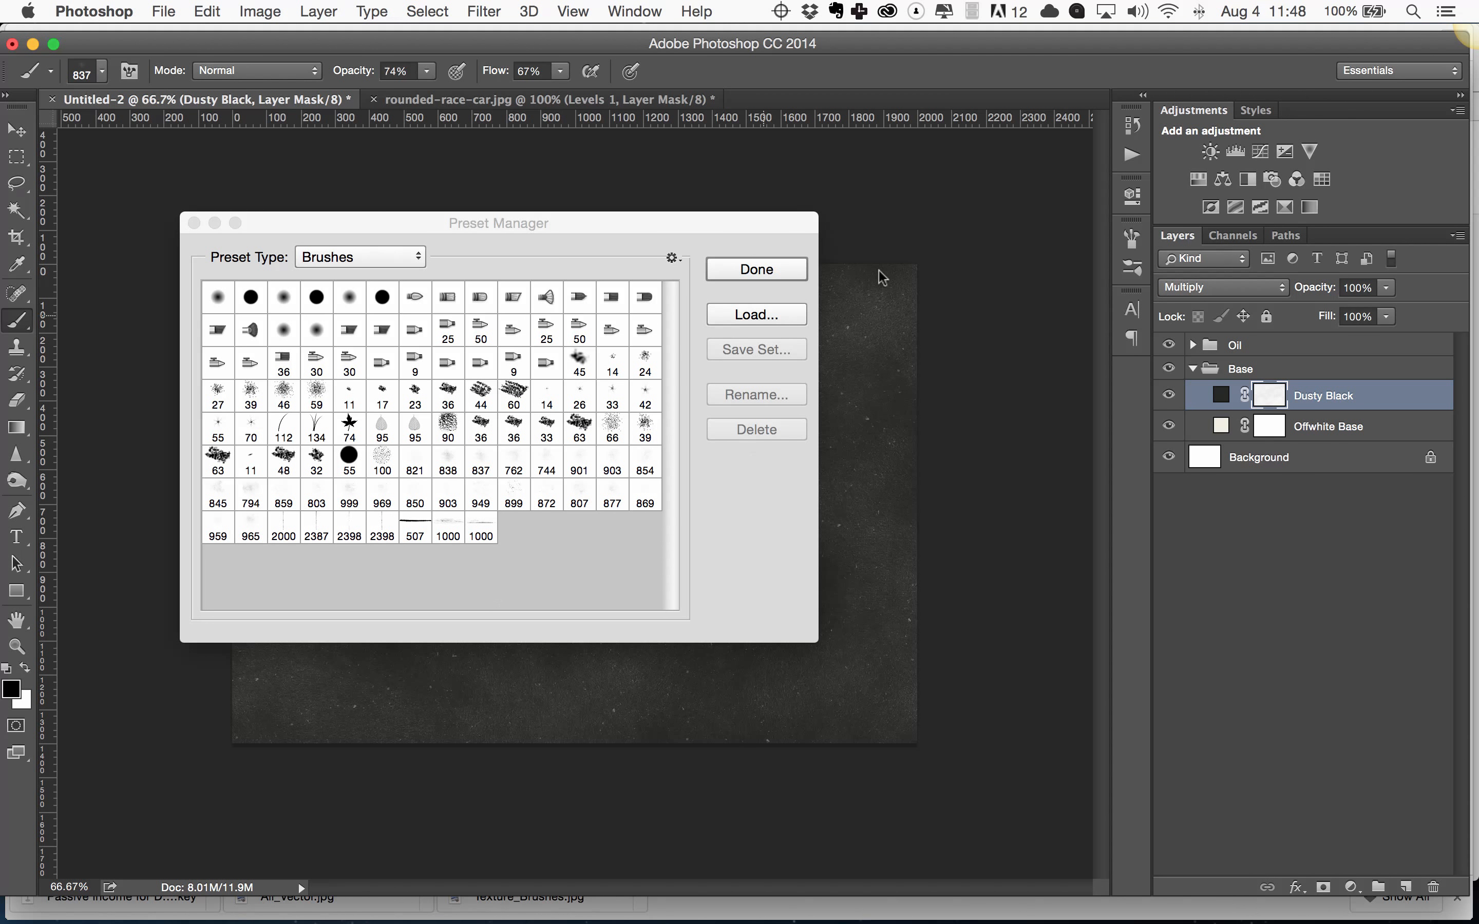
pyautogui.click(758, 271)
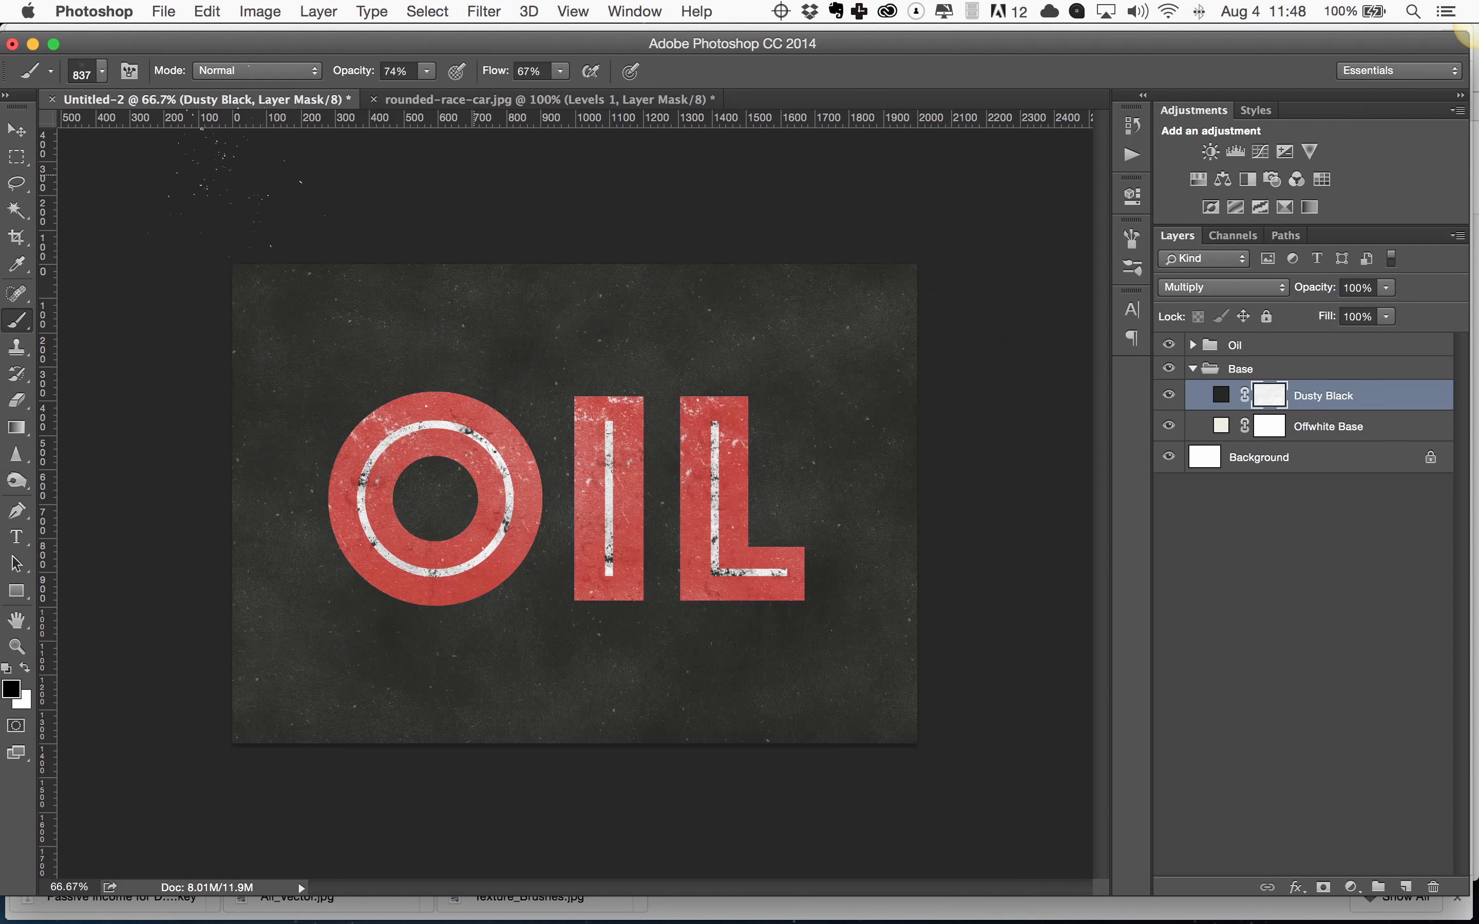
# Choose the newly loaded 2387 px edge brush and reduce its size to 1900 px.
pyautogui.click(102, 72)
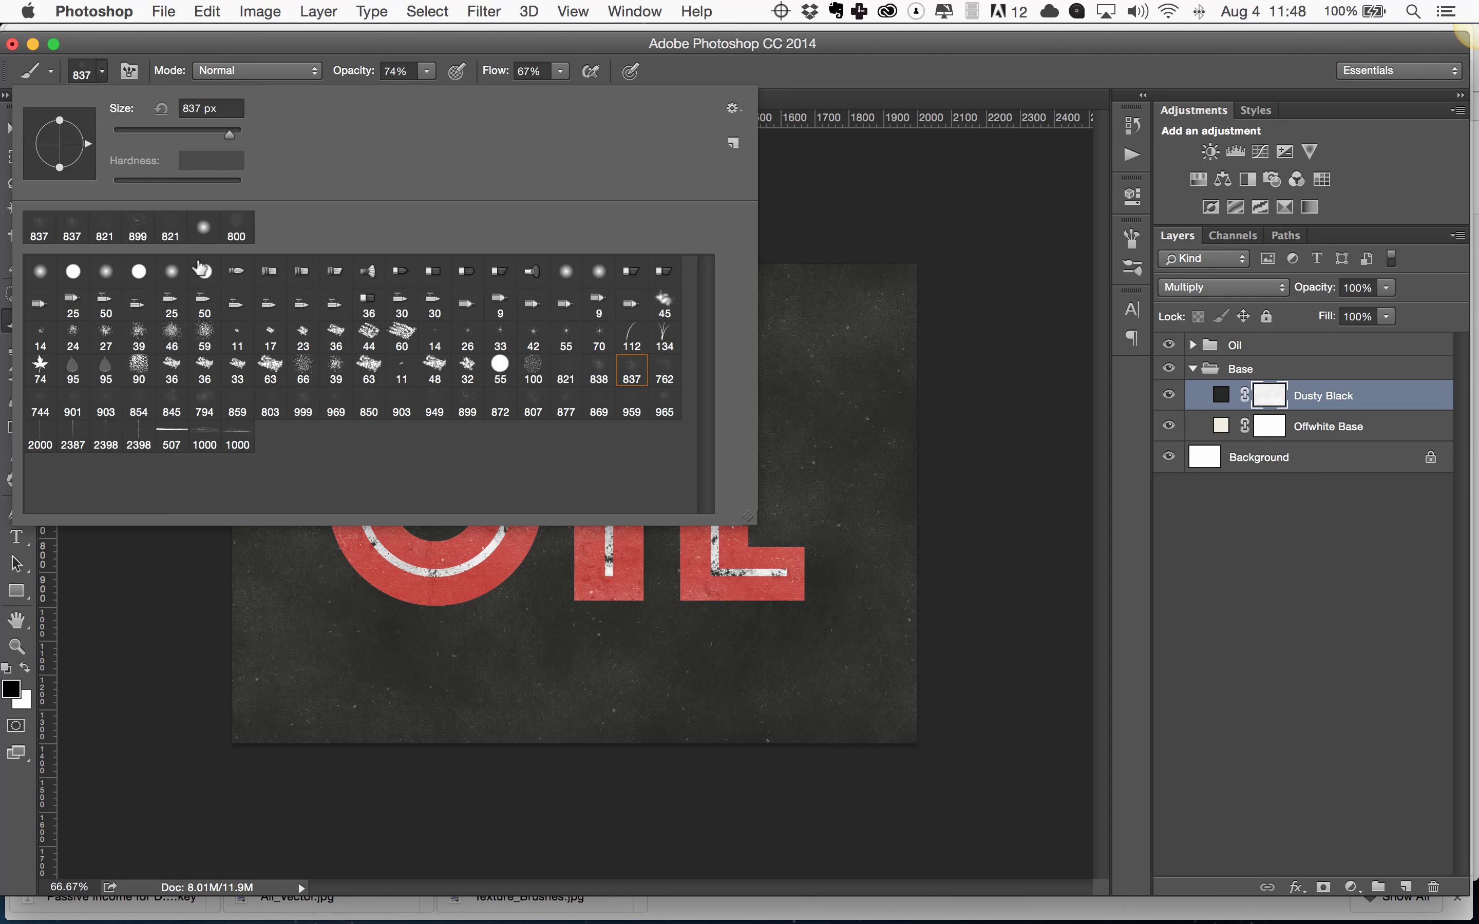
pyautogui.click(73, 436)
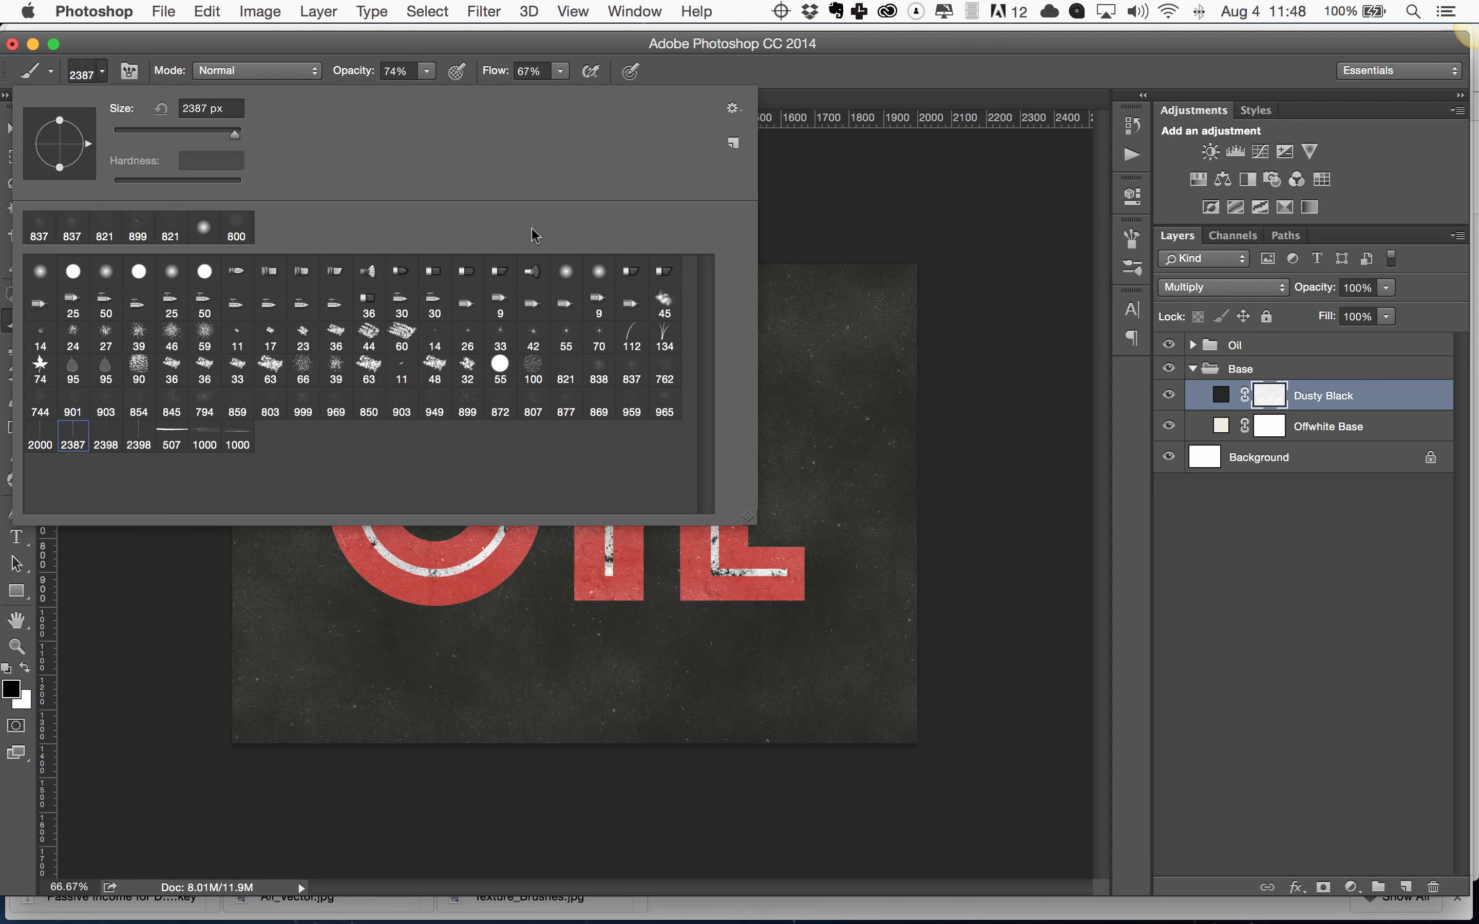
pyautogui.click(893, 49)
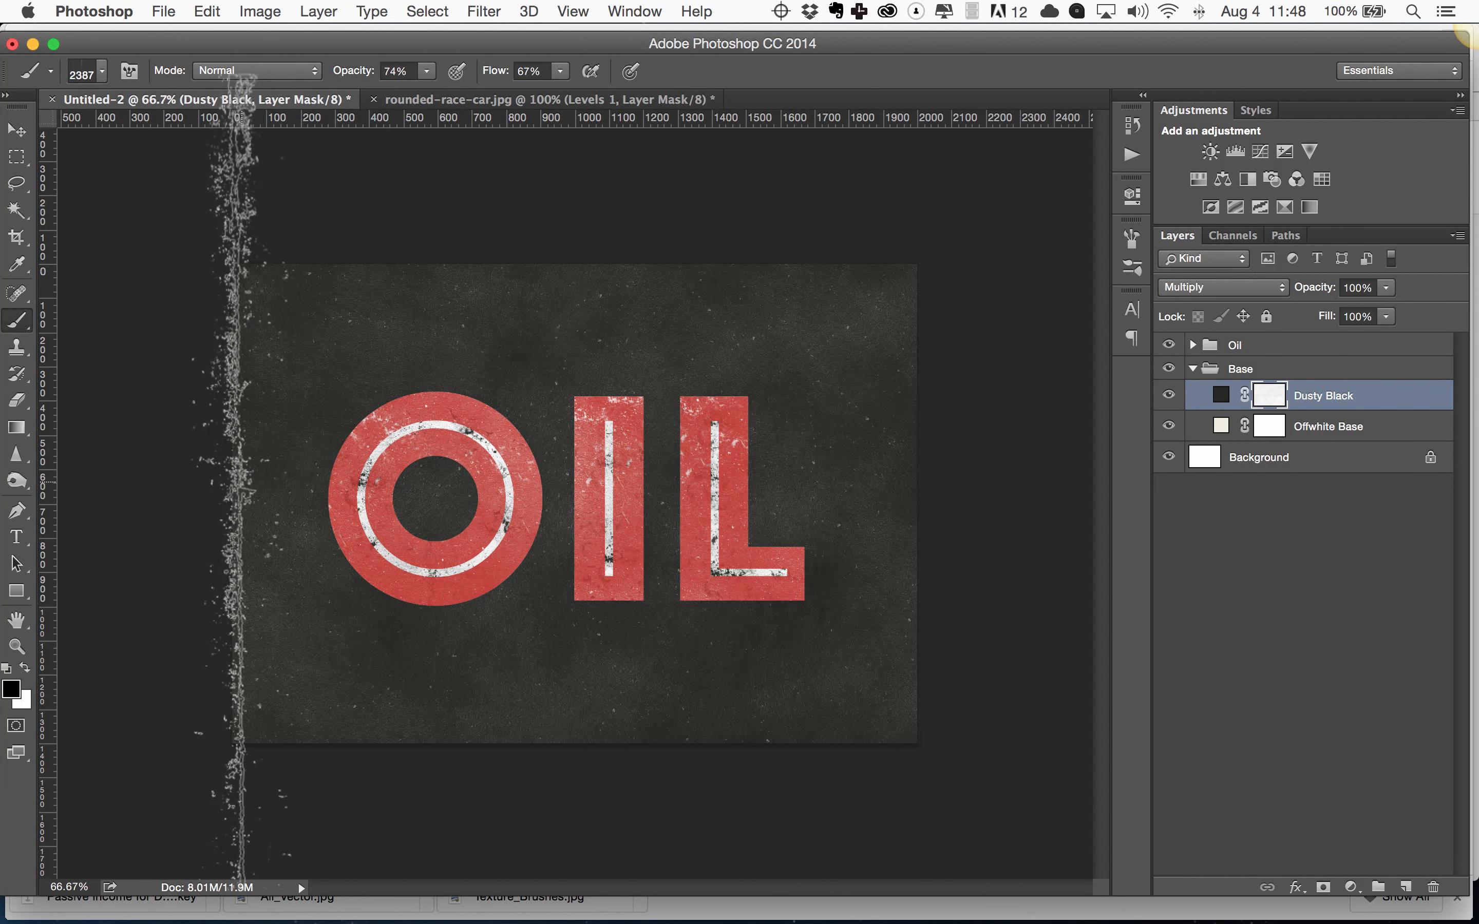
pyautogui.press('[')
pyautogui.press('[')
pyautogui.press('[')
pyautogui.press('[')
pyautogui.press('[')
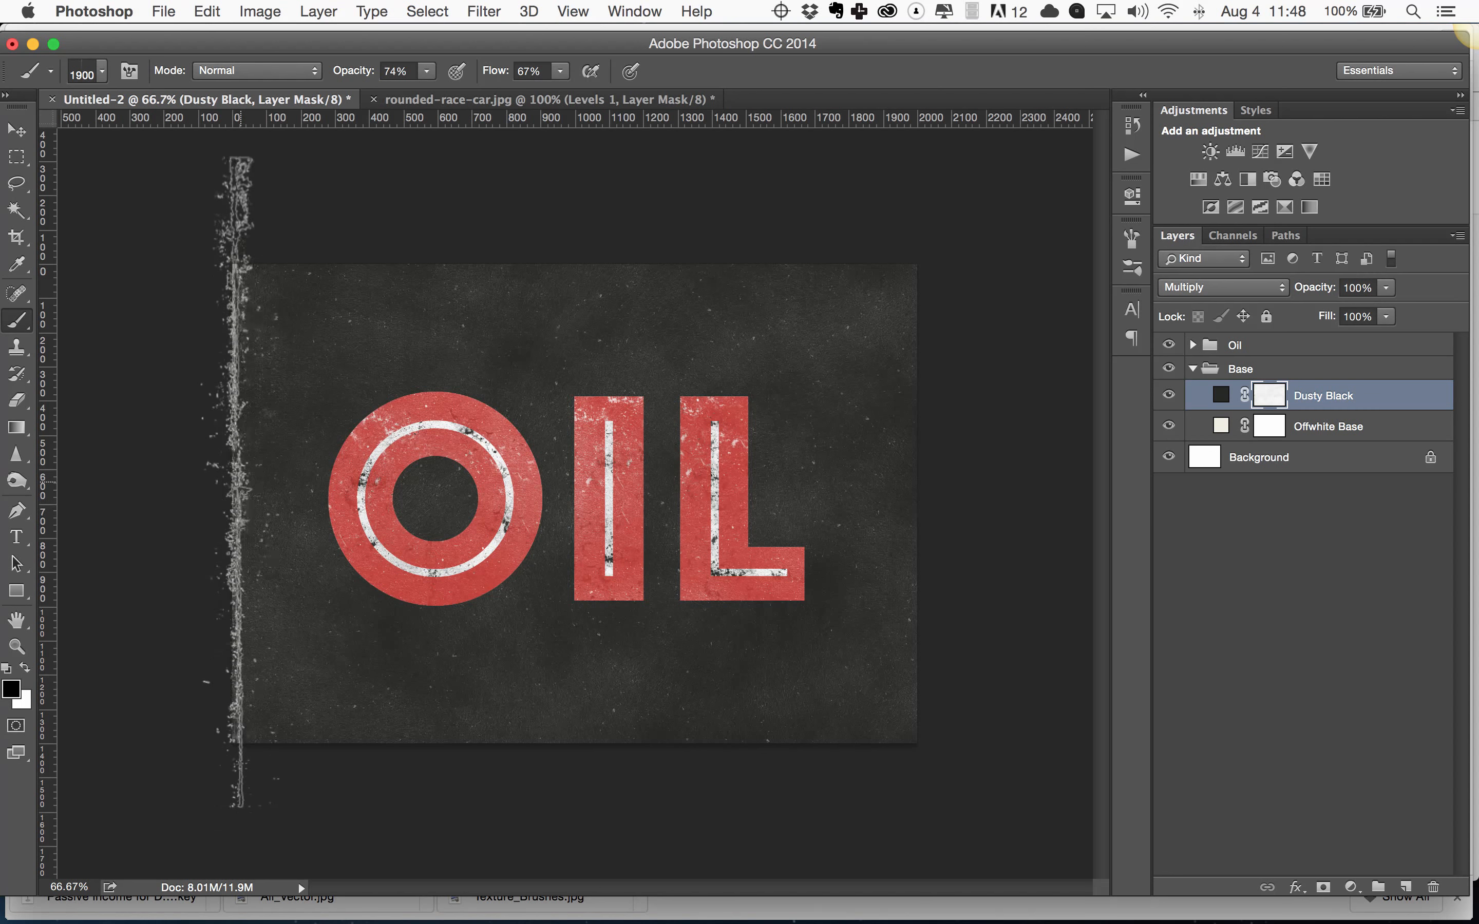
# Stamp the edge brush along the background's left and right edges and as a vertical crease through the right side of the O.
pyautogui.click(236, 513)
pyautogui.click(906, 477)
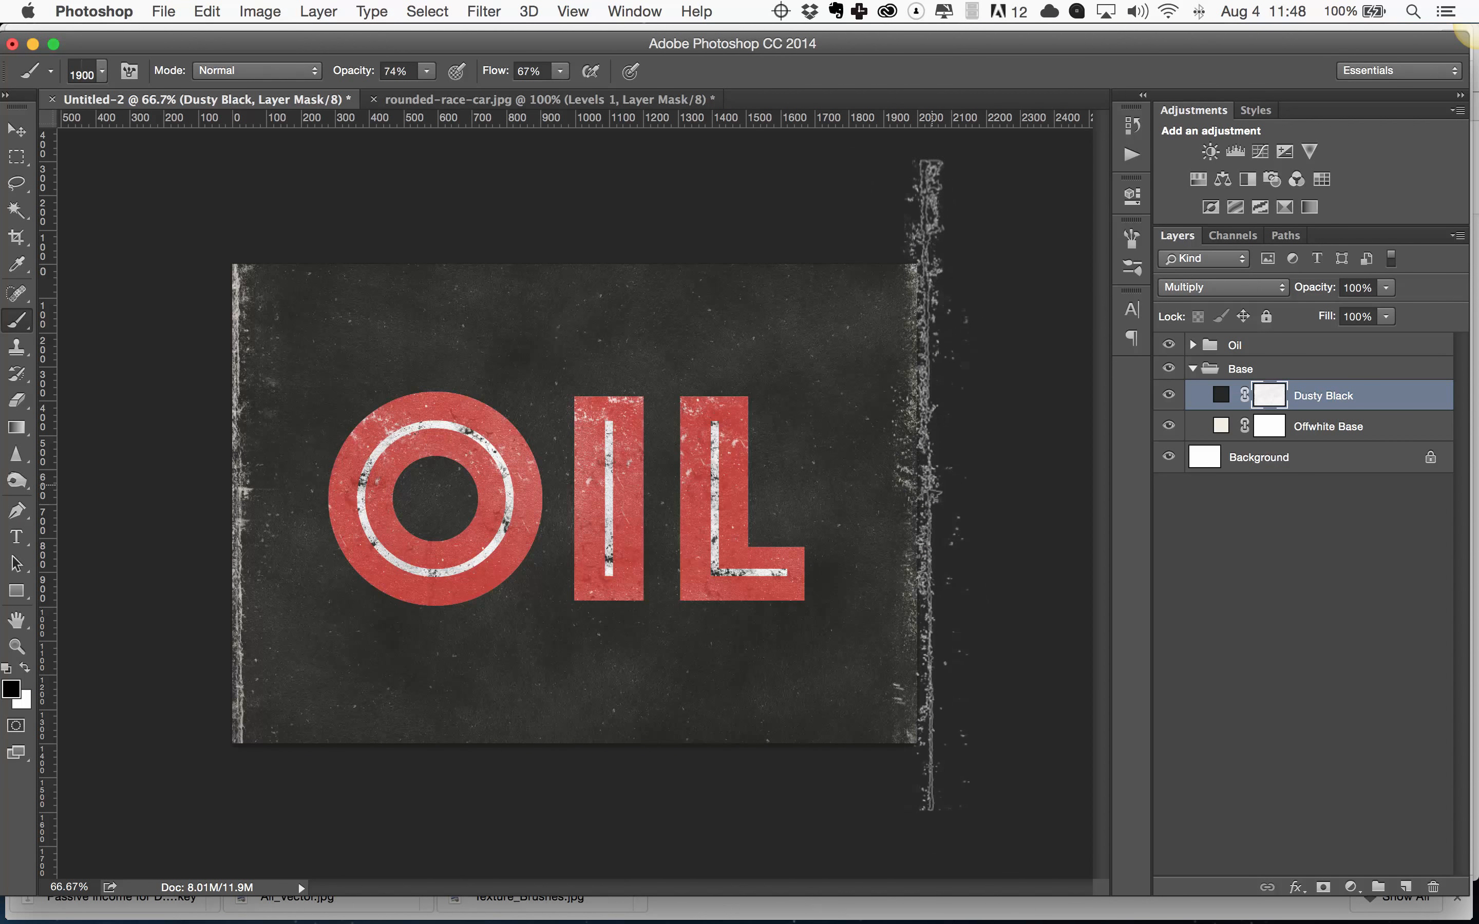
pyautogui.click(518, 503)
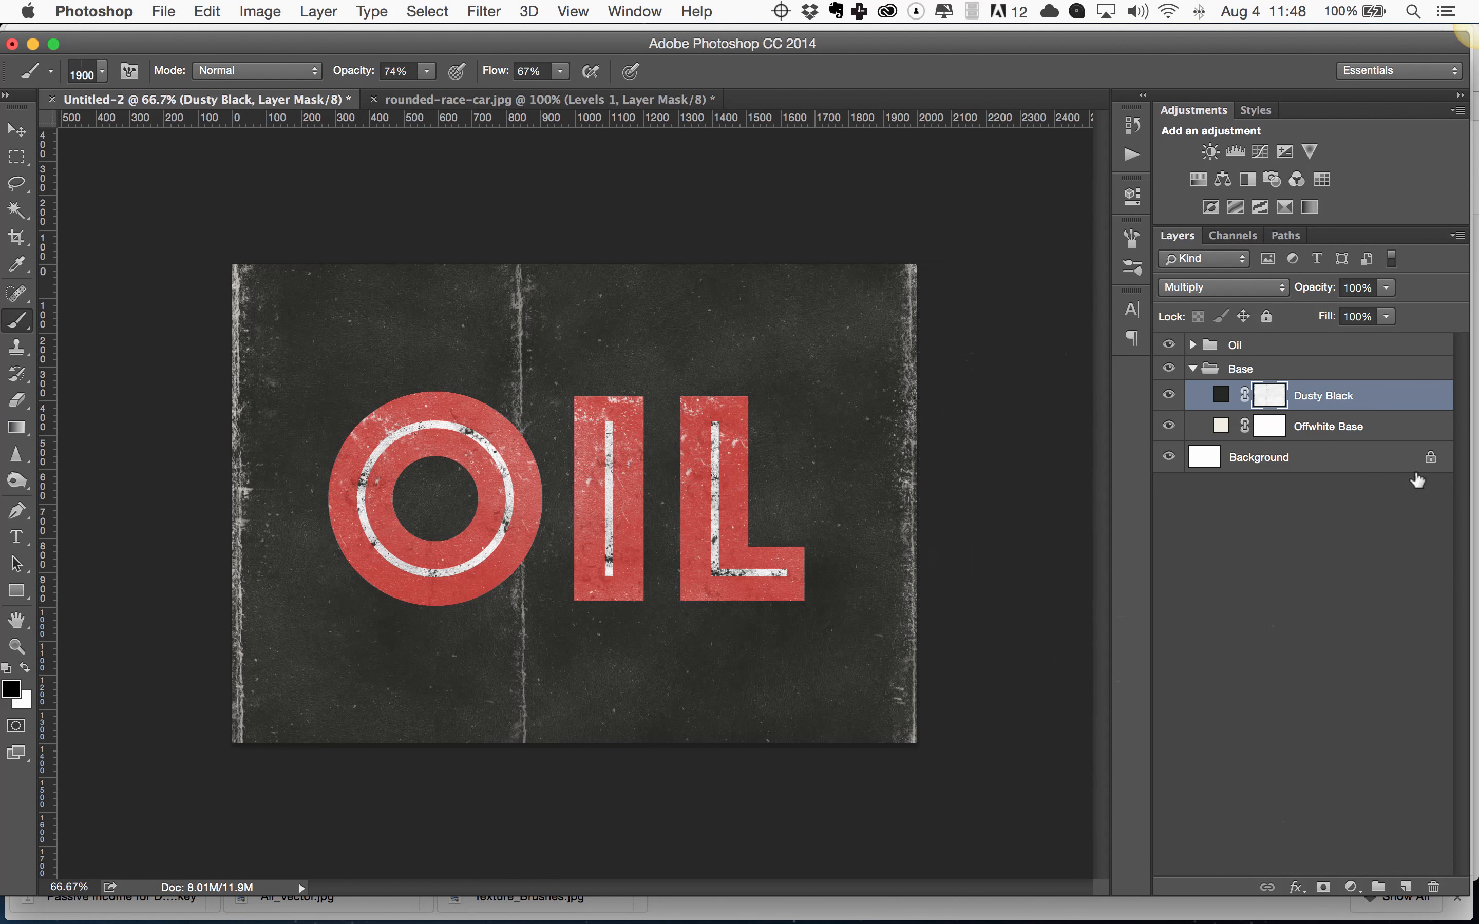
# Expand the Oil group, select the Oil Front mask, and stamp the edge brush along the vertical edges of the I and L.
pyautogui.click(1192, 346)
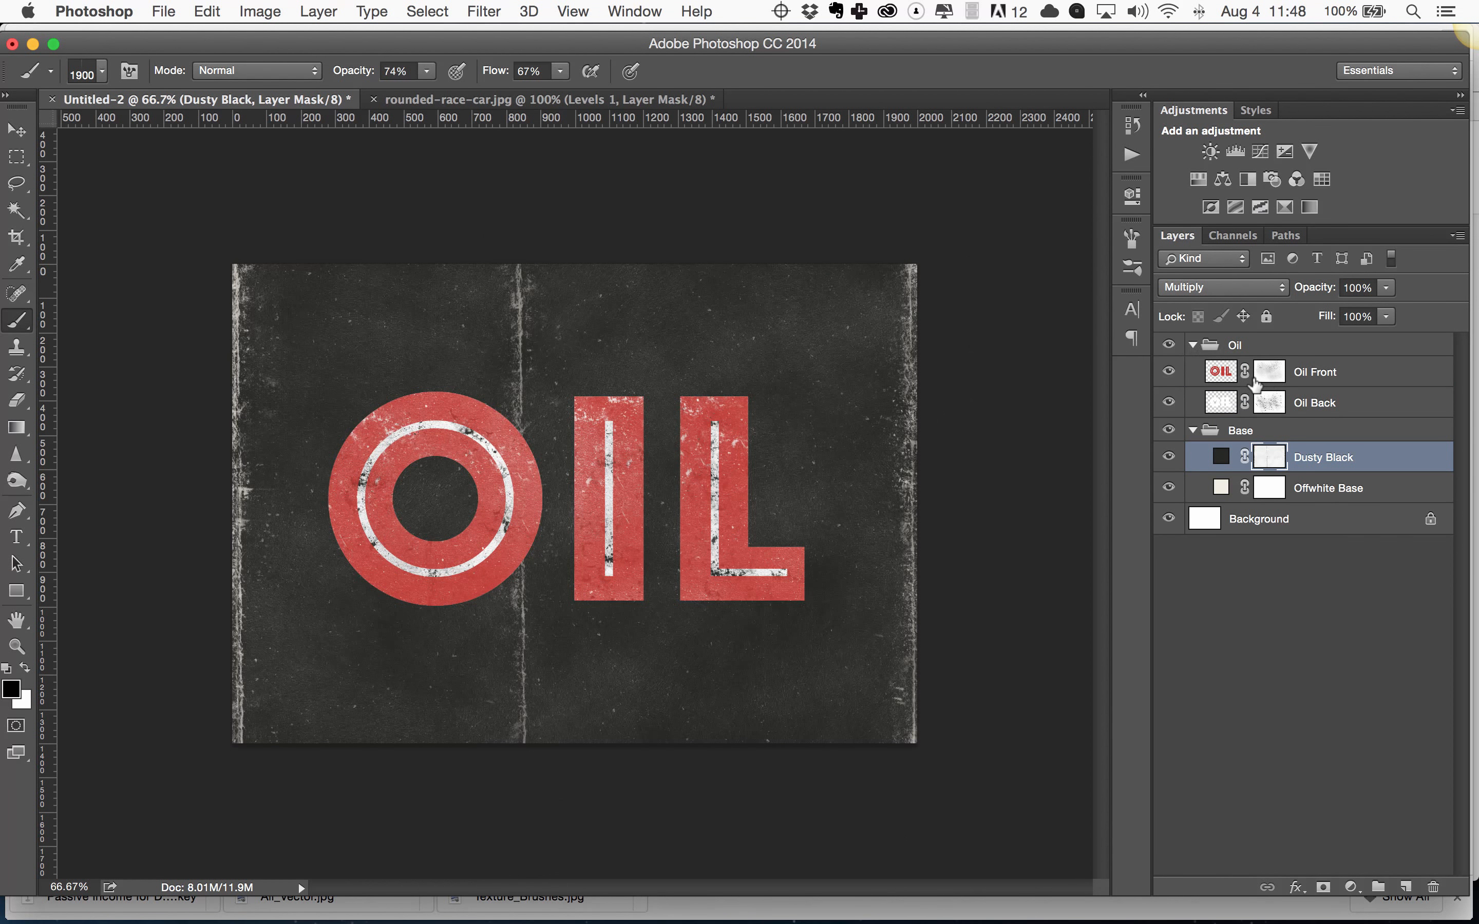
pyautogui.click(1276, 374)
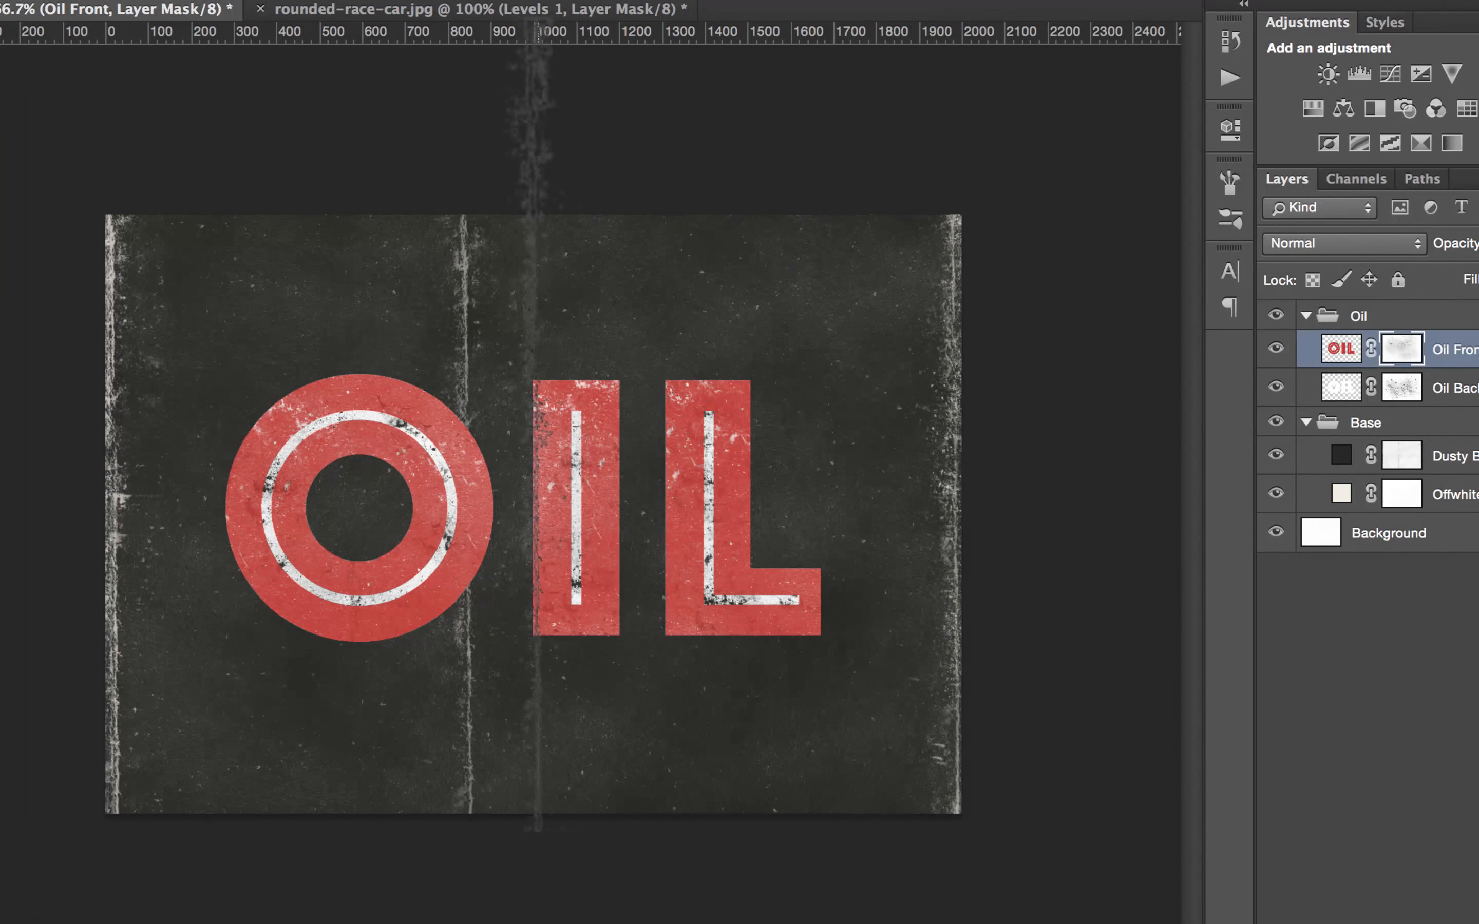
pyautogui.moveTo(537, 439)
pyautogui.mouseDown()
pyautogui.moveTo(517, 437)
pyautogui.moveTo(529, 439)
pyautogui.mouseUp()
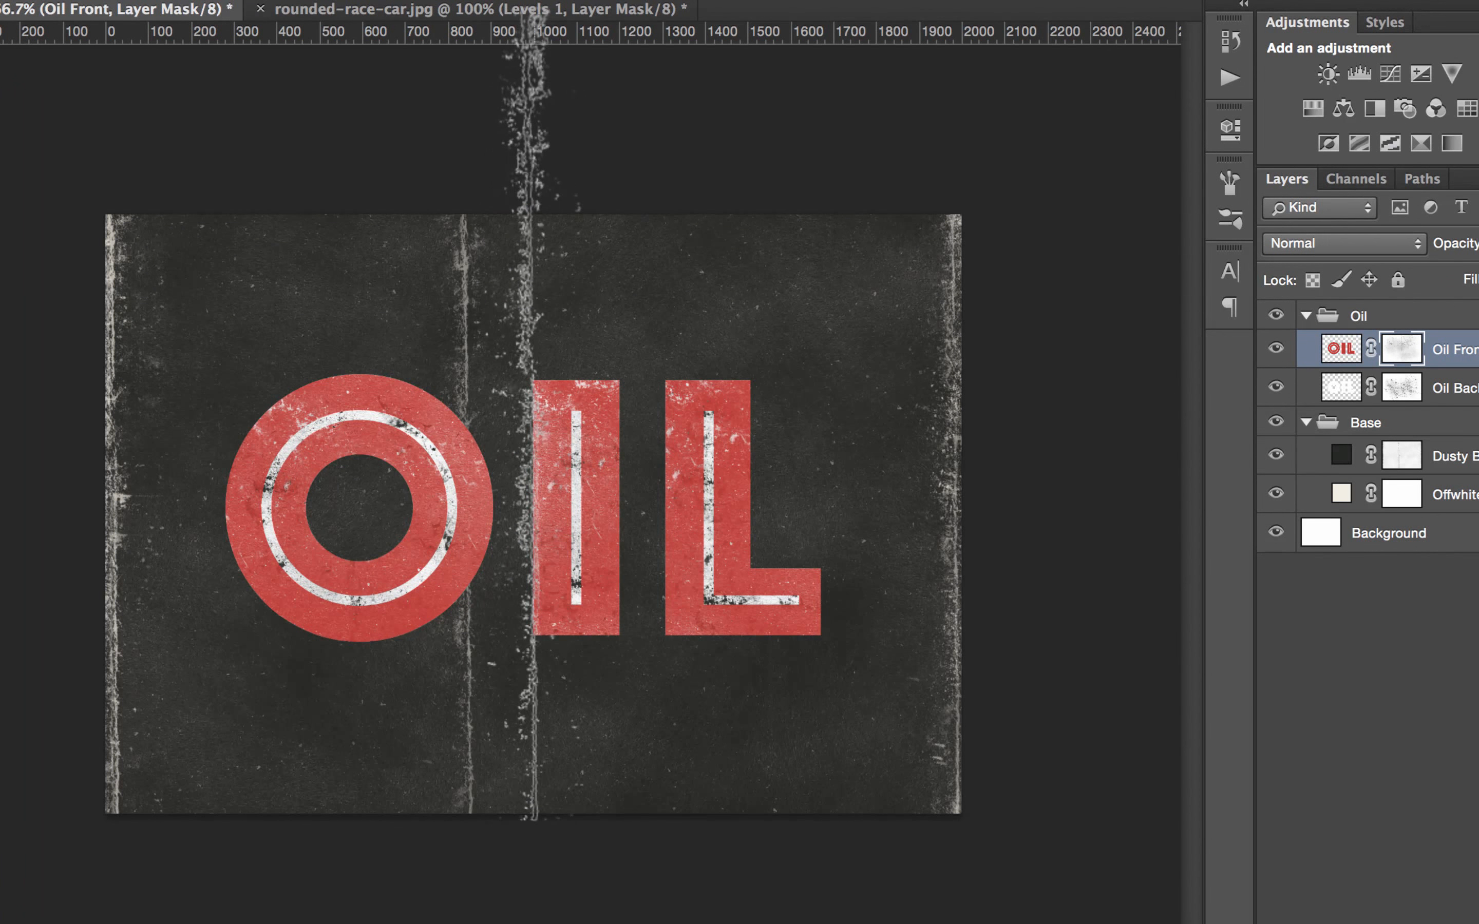
pyautogui.press('super+plus')
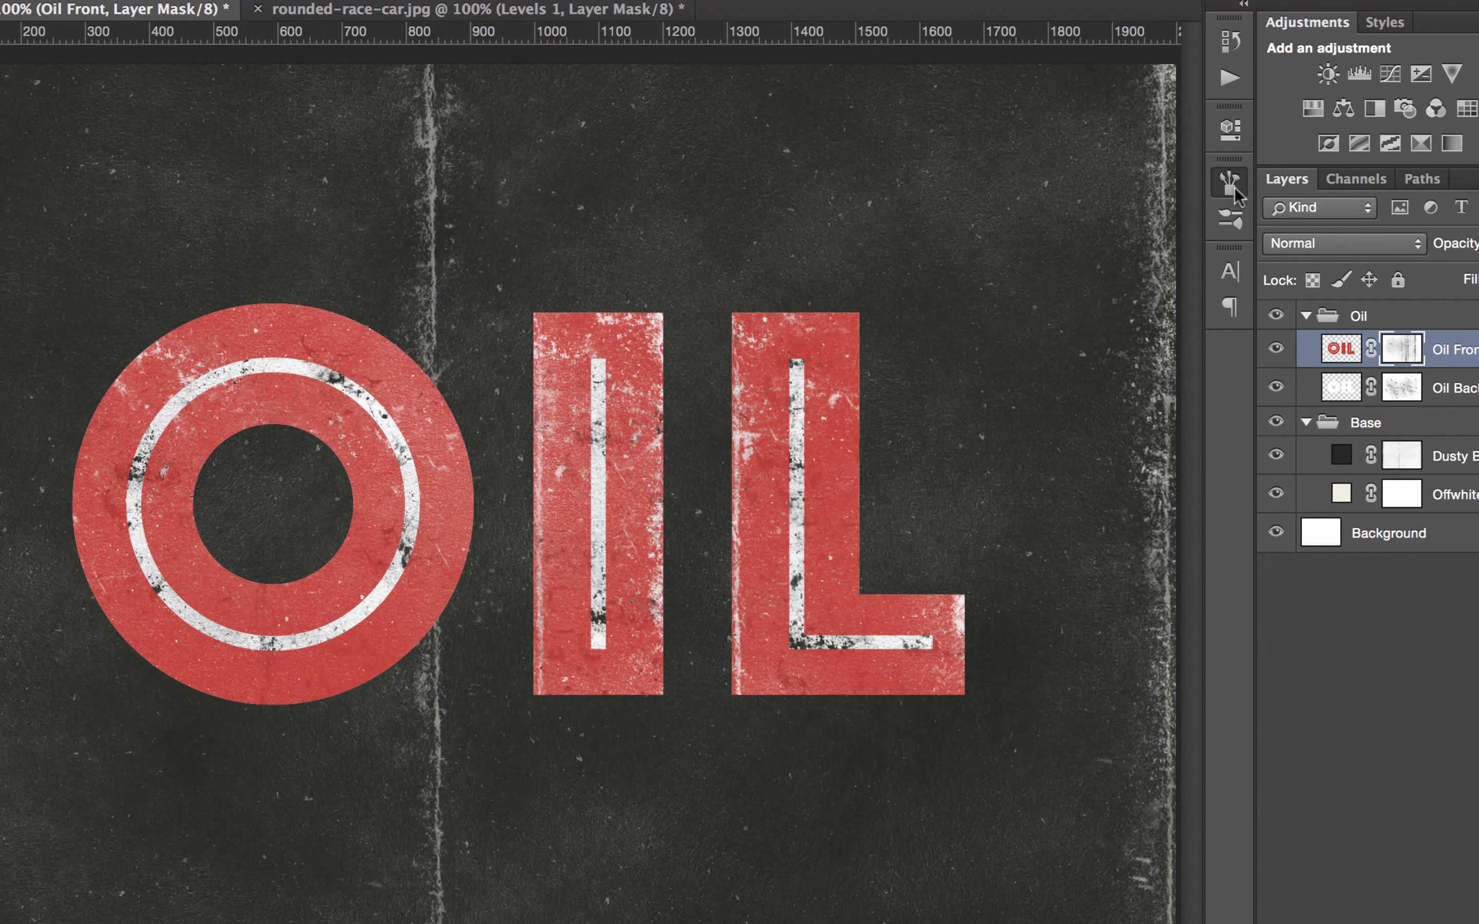
# Rotate the edge brush tip to an angle of -90° so that it stamps horizontally.
pyautogui.click(1232, 185)
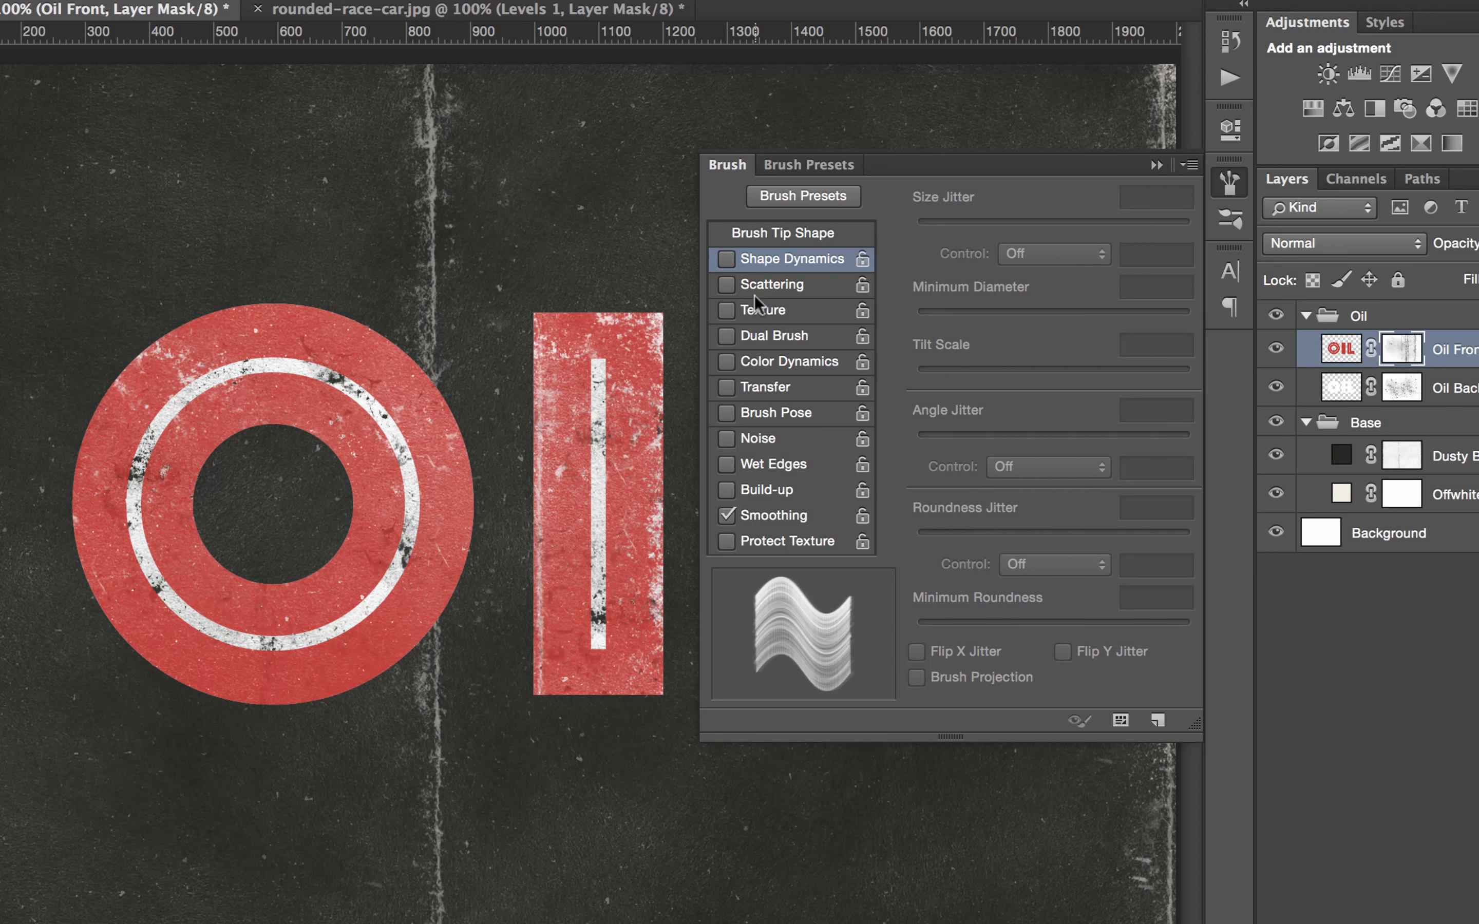
pyautogui.click(1230, 218)
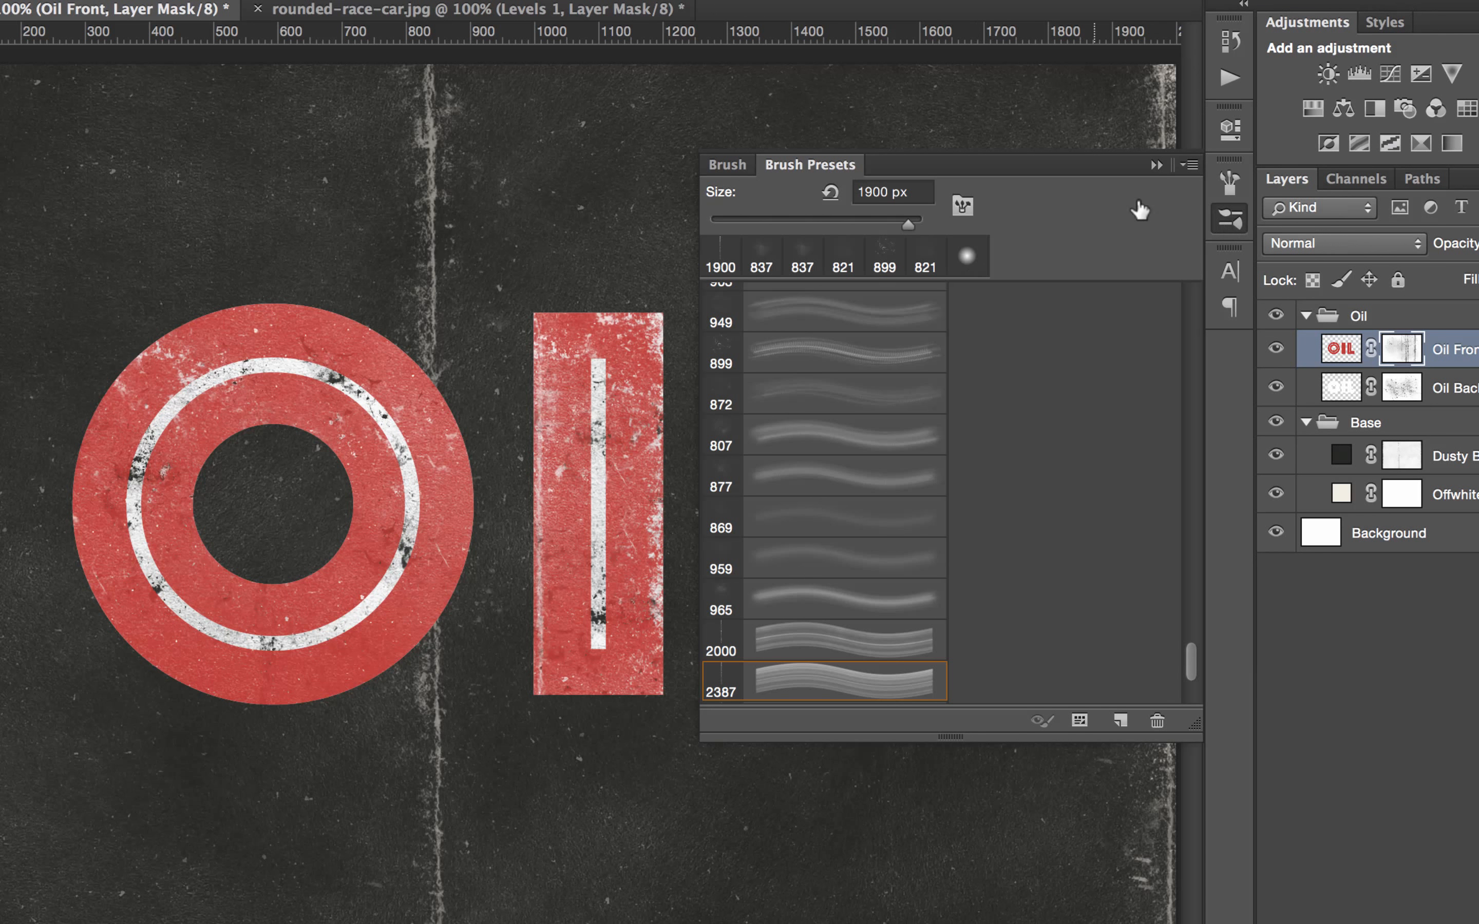
pyautogui.click(961, 205)
pyautogui.click(777, 232)
pyautogui.moveTo(1179, 465); pyautogui.dragTo(1140, 523)
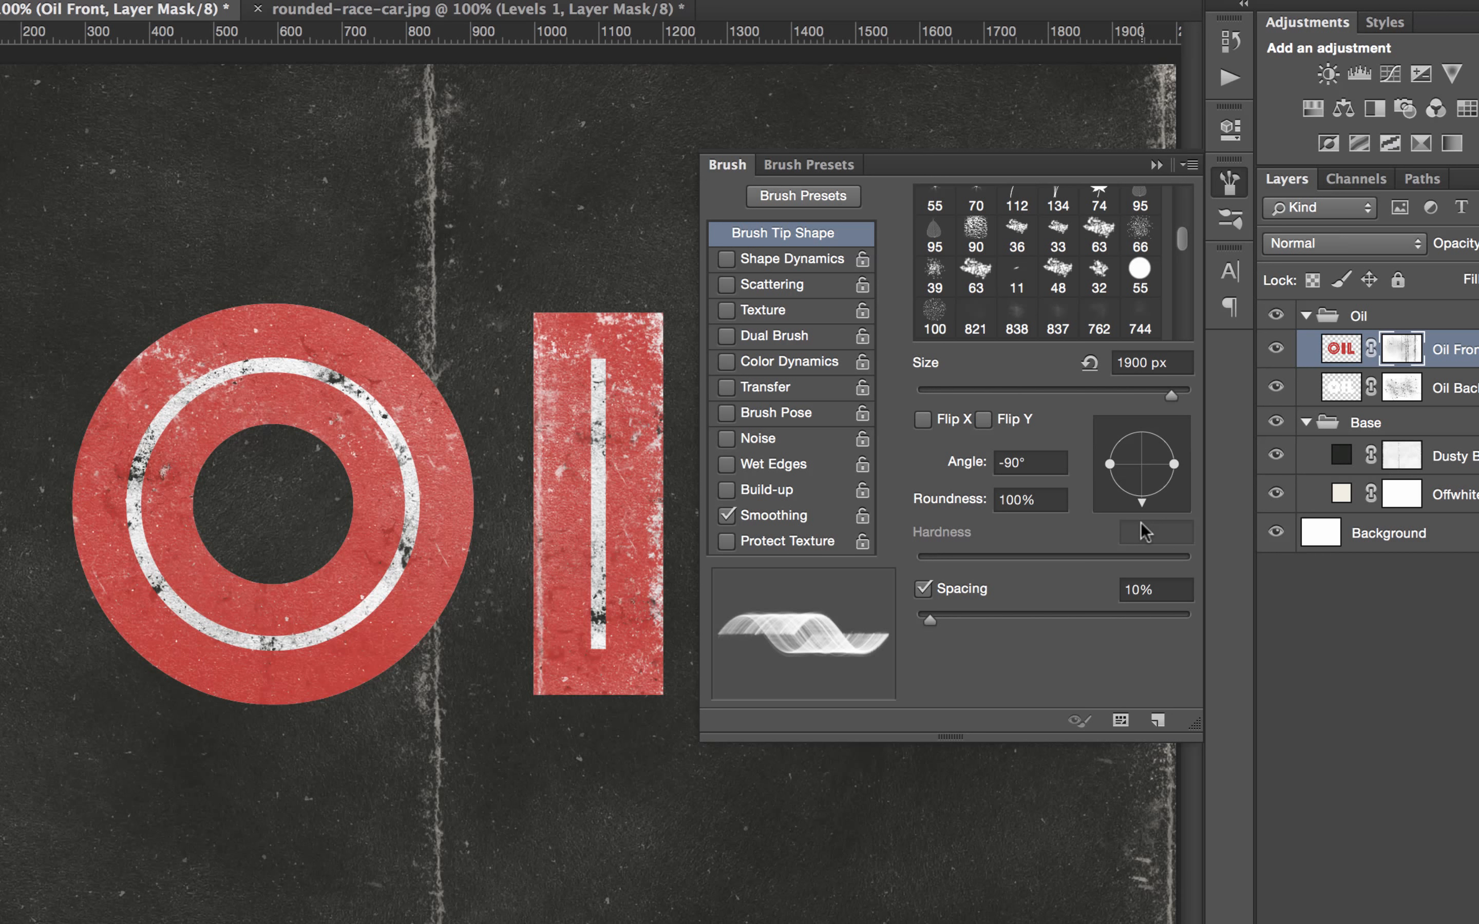
pyautogui.click(1155, 165)
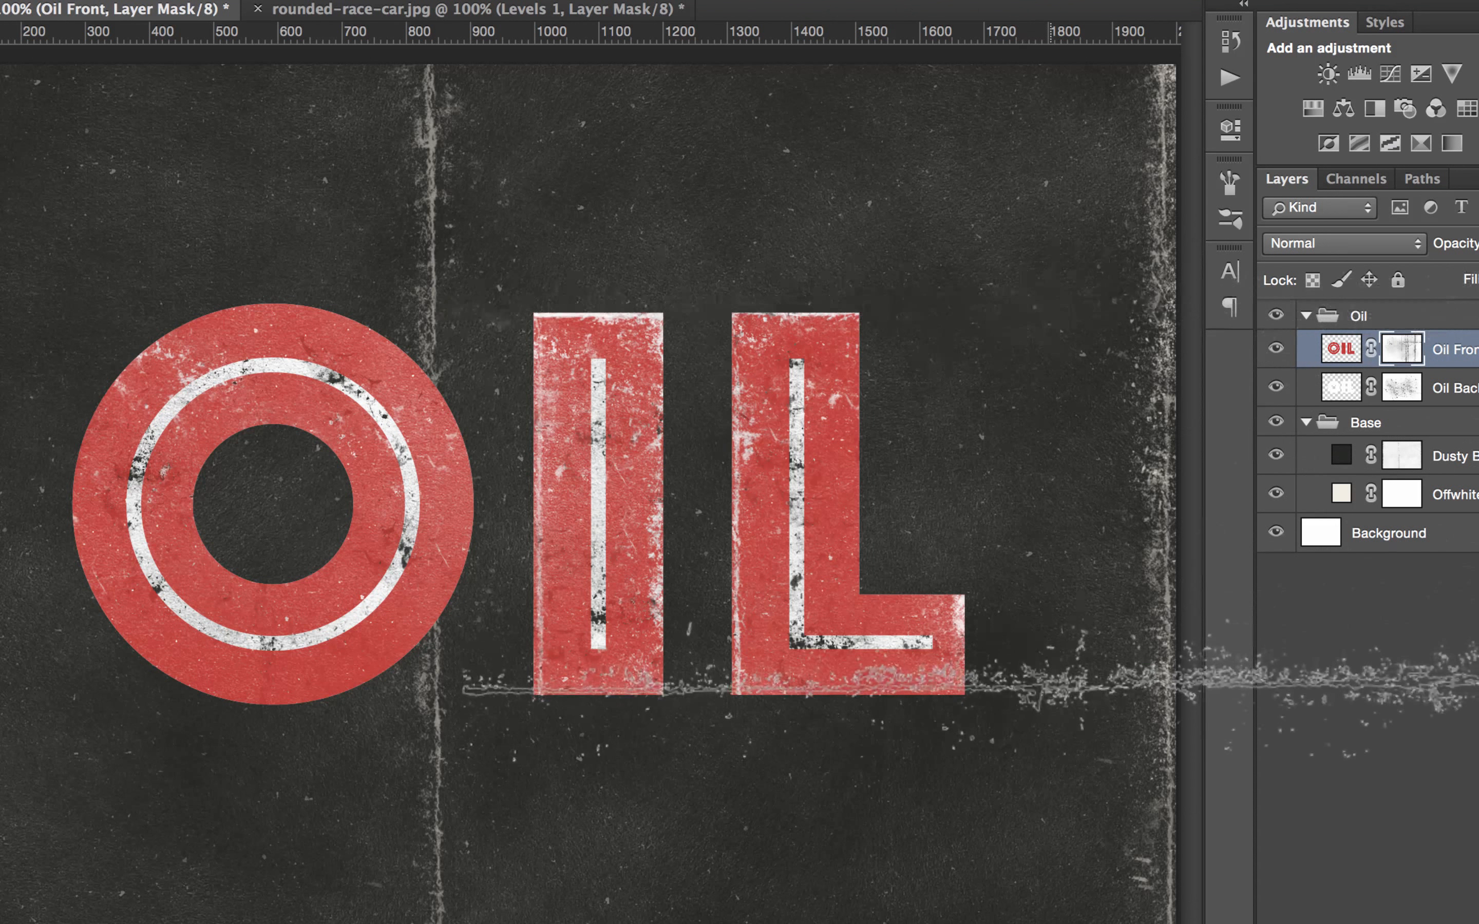
# Stamp the horizontal edge brush on the Oil Front mask along the I and L's top and bottom edges and across the upper O.
pyautogui.click(1008, 685)
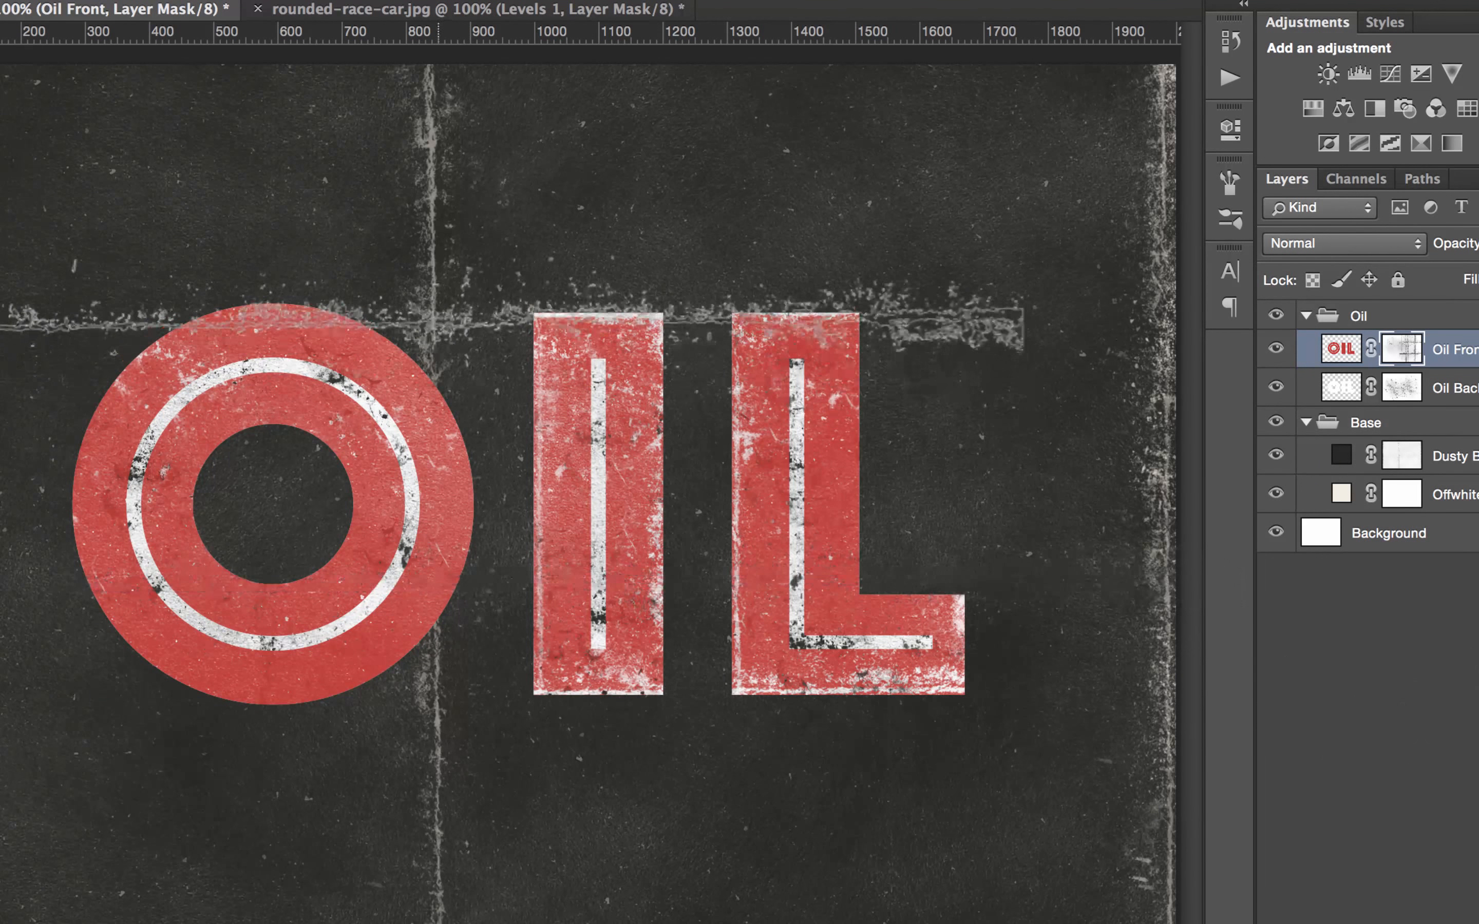
pyautogui.click(431, 321)
pyautogui.click(429, 321)
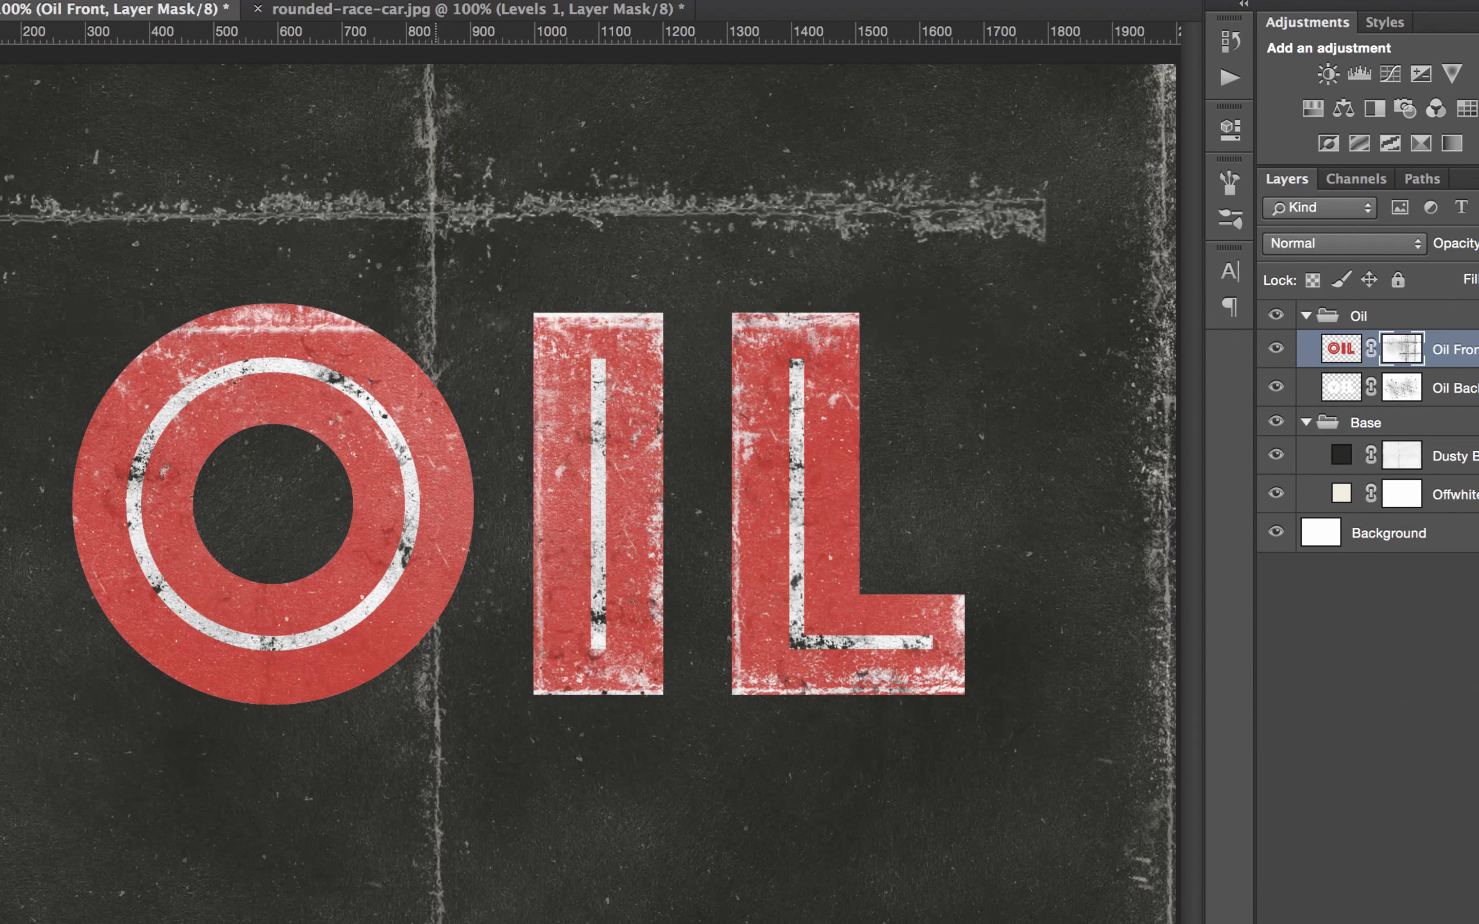
# Collapse the Oil and Base layer groups, leaving the Oil group selected.
pyautogui.press('super+minus')
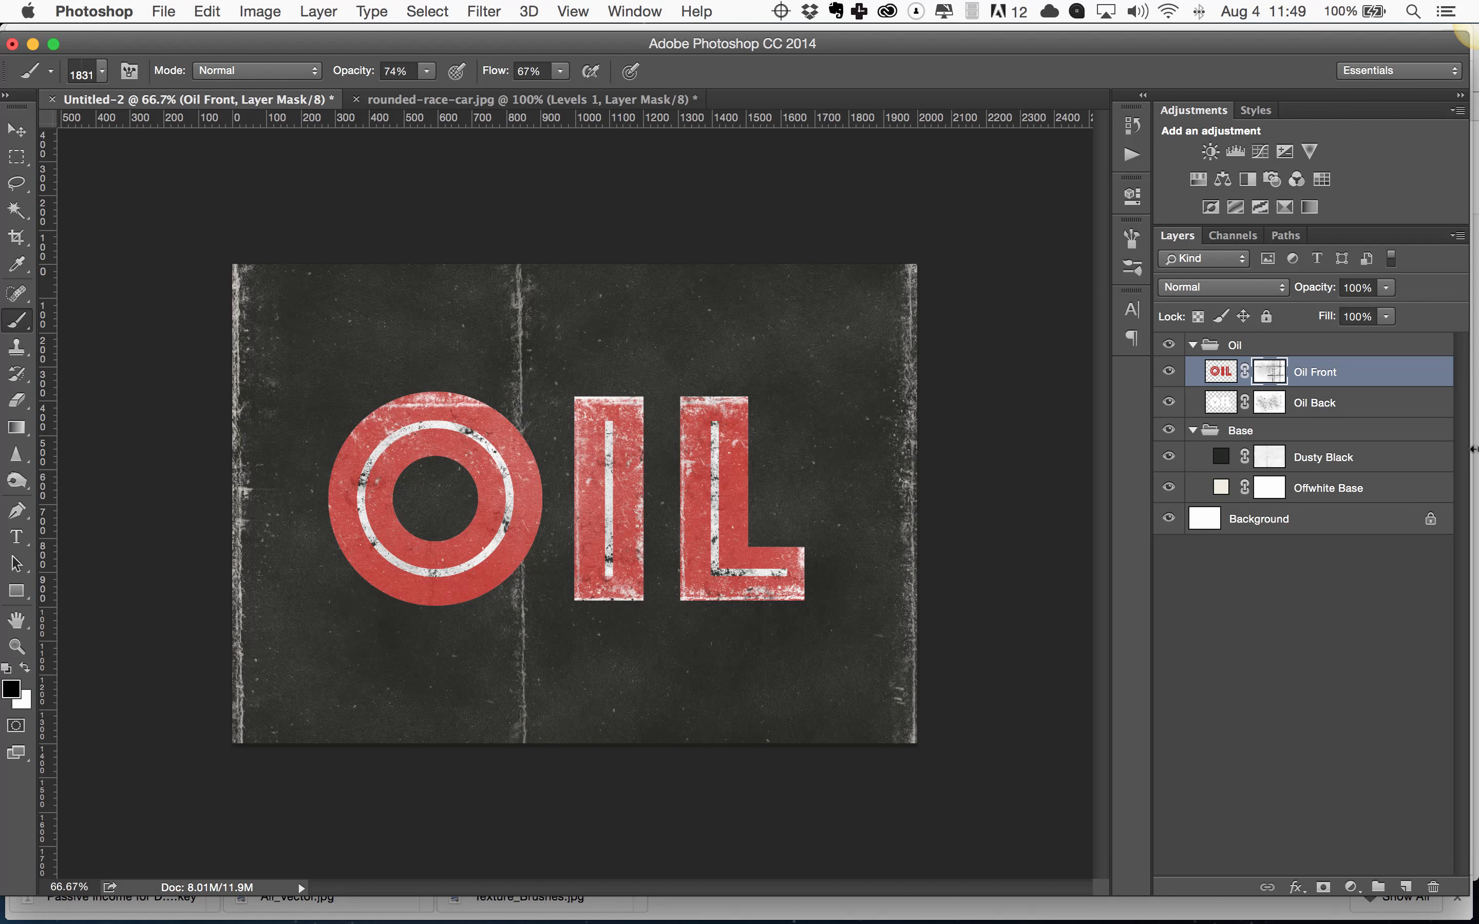
pyautogui.click(1192, 346)
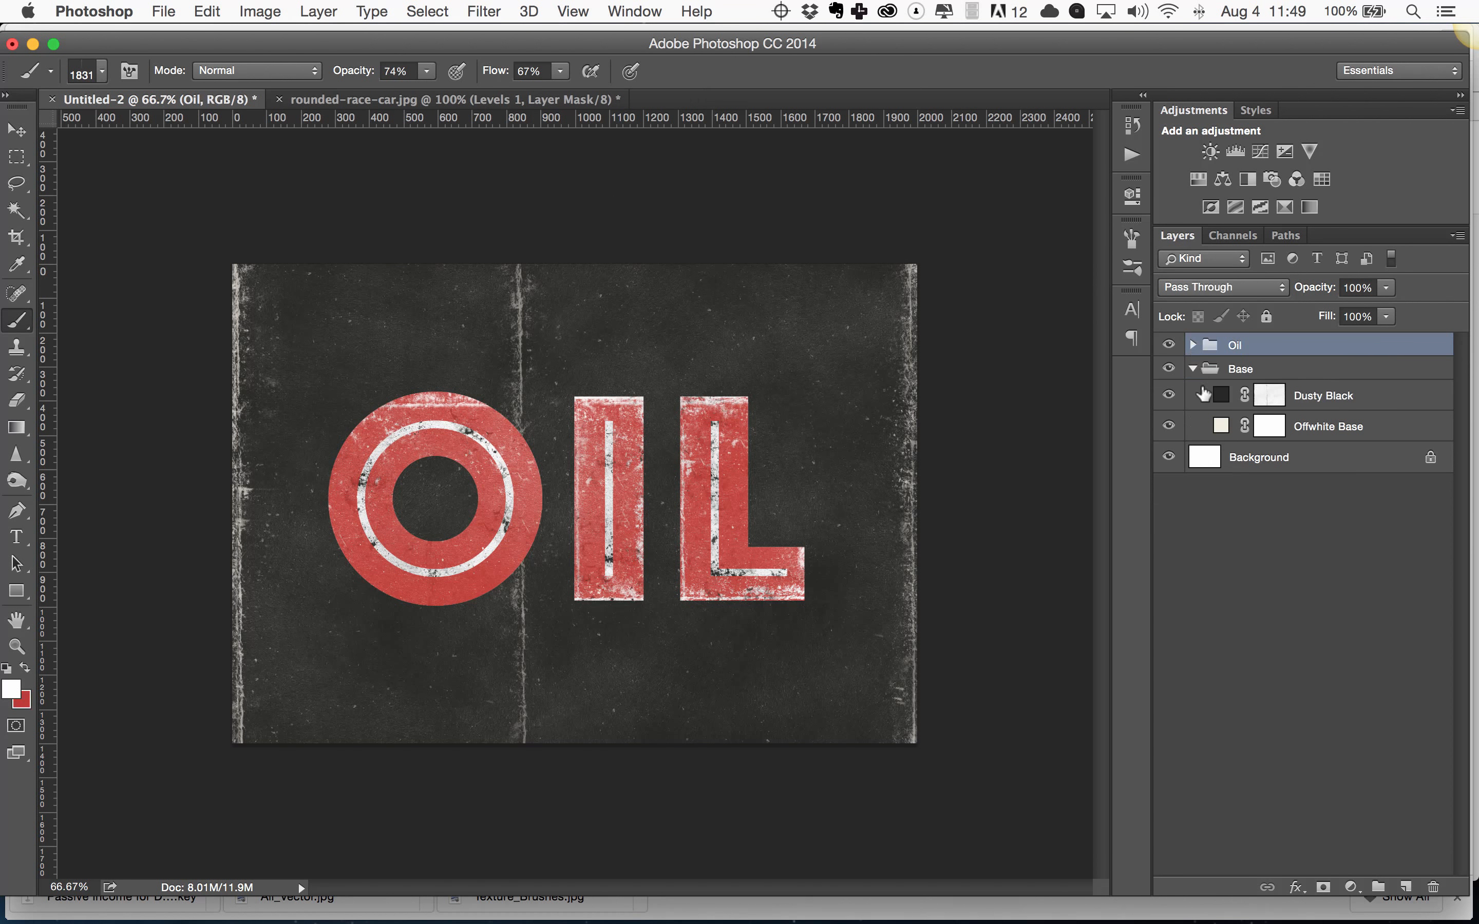
pyautogui.click(1193, 369)
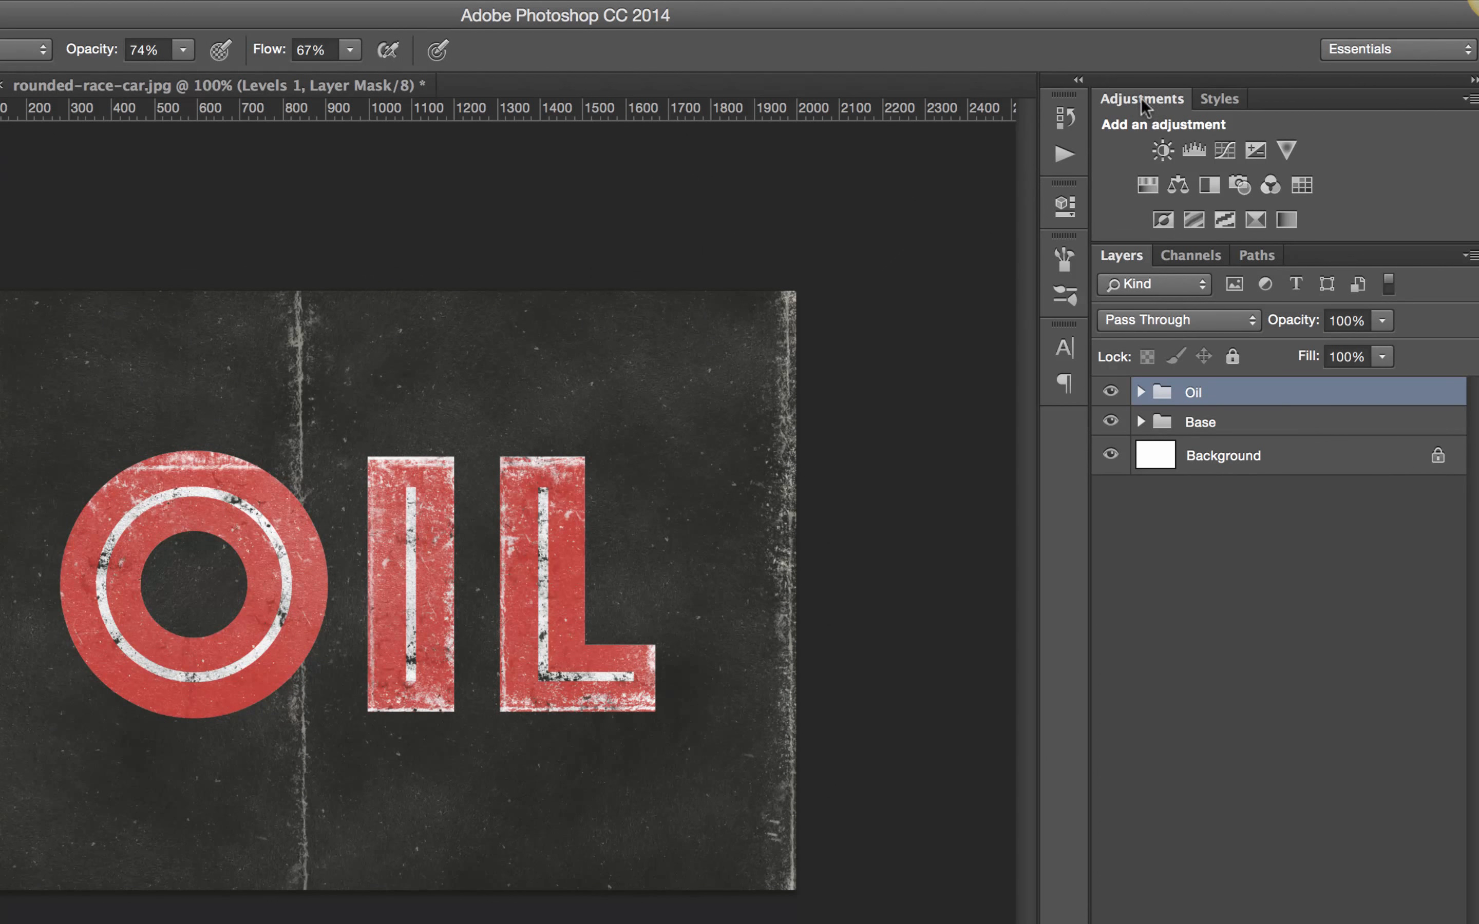
# Add a Levels adjustment layer above the Oil group, set the black input level to 15, and adjust the midtones.
pyautogui.click(1188, 151)
pyautogui.moveTo(721, 448); pyautogui.dragTo(735, 448)
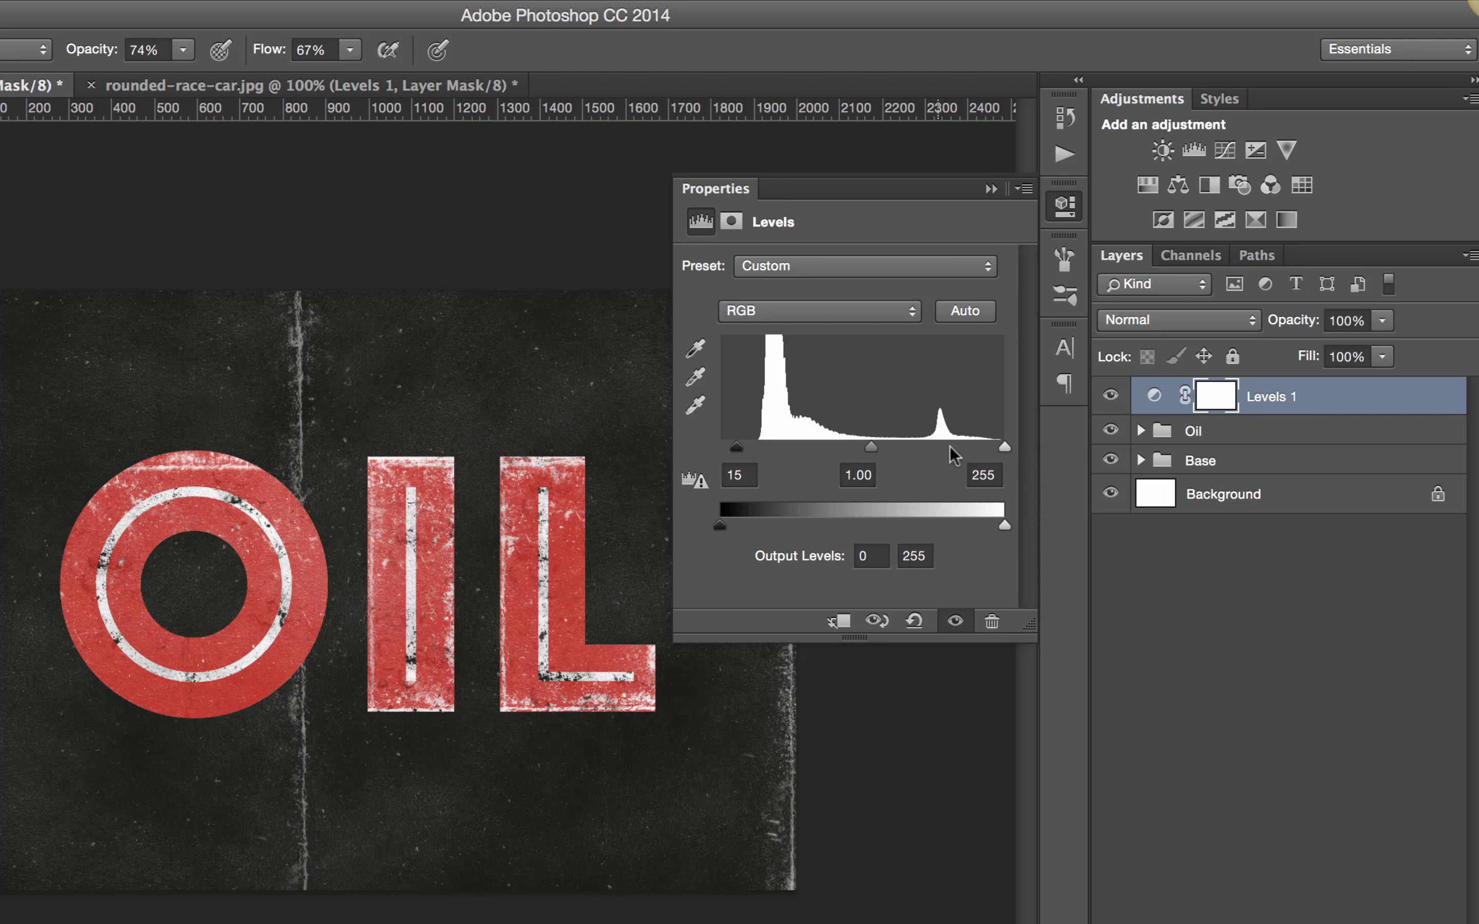
pyautogui.moveTo(872, 449); pyautogui.dragTo(901, 449)
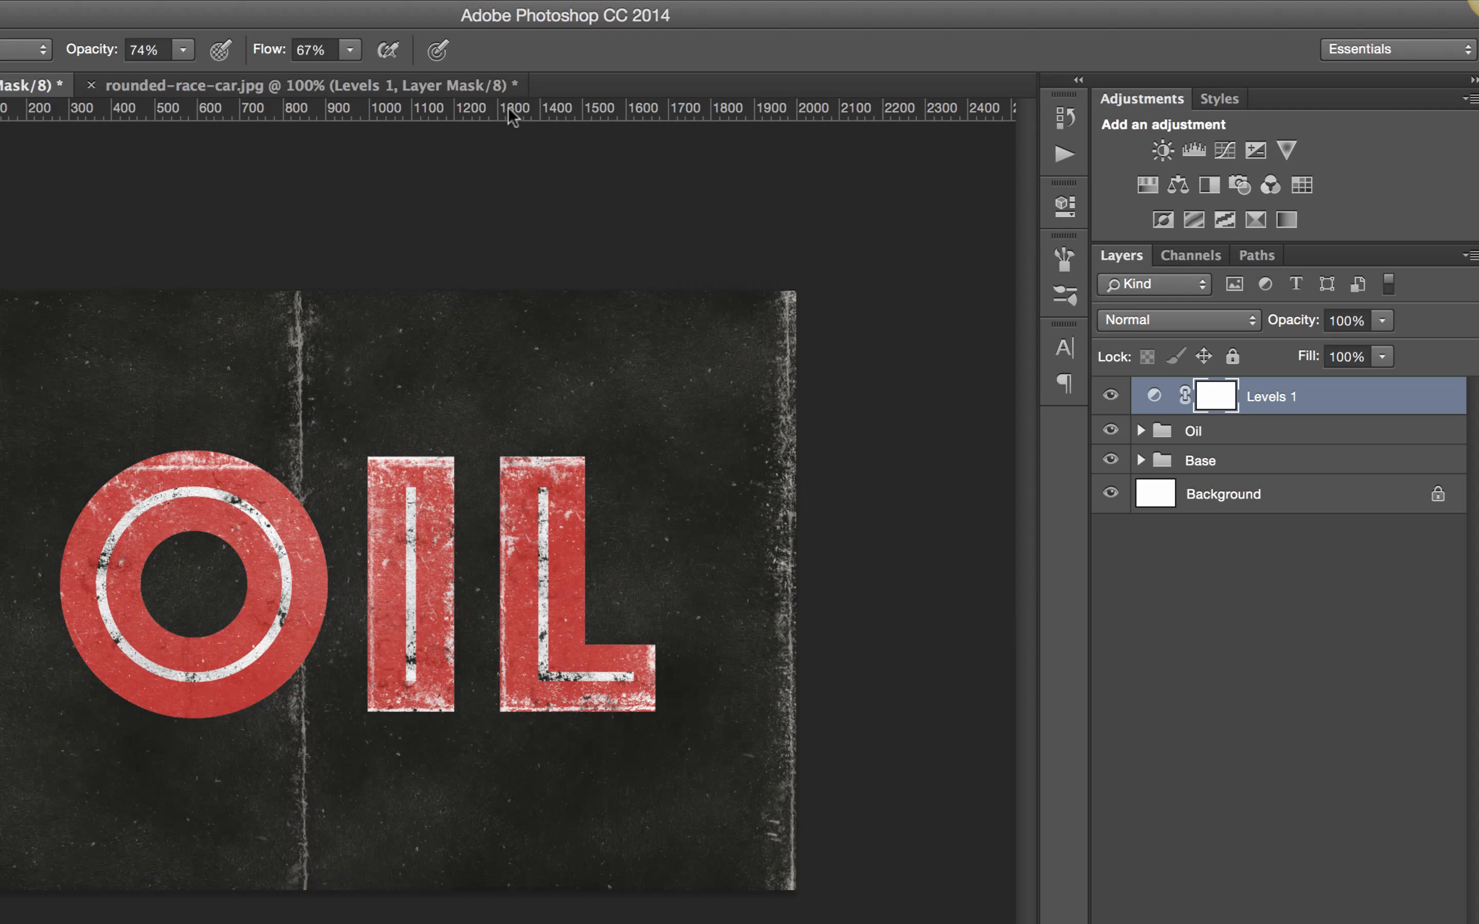